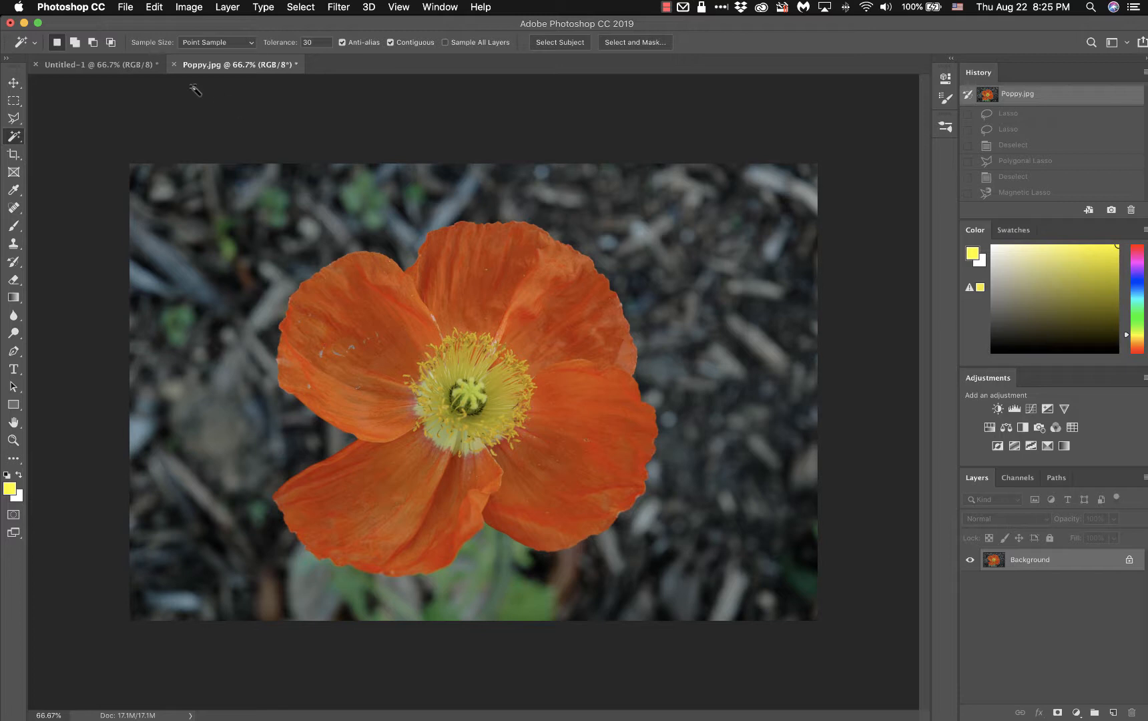
Open Tiles.jpg from the PhotoShop_ClassFiles folder as its own document and activate the Magic Wand tool.
{"action": "key", "text": "ctrl+Up"}
{"action": "left_click", "coordinate": [246, 189]}
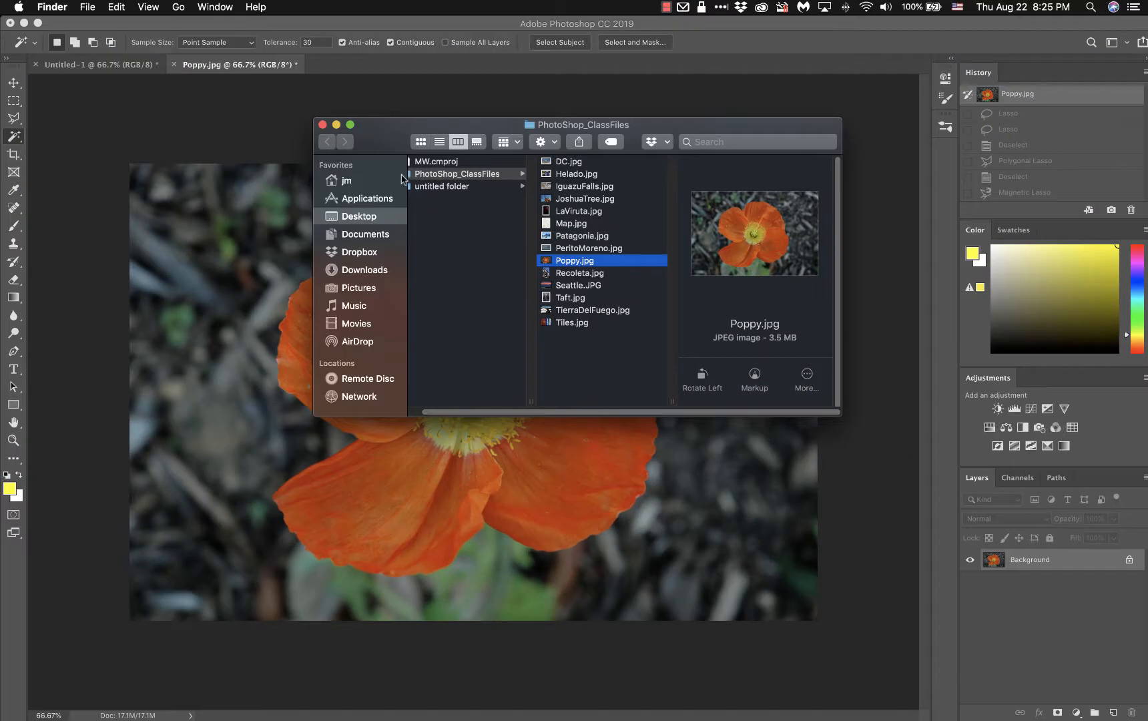
{"action": "left_click_drag", "start_coordinate": [439, 133], "coordinate": [664, 80]}
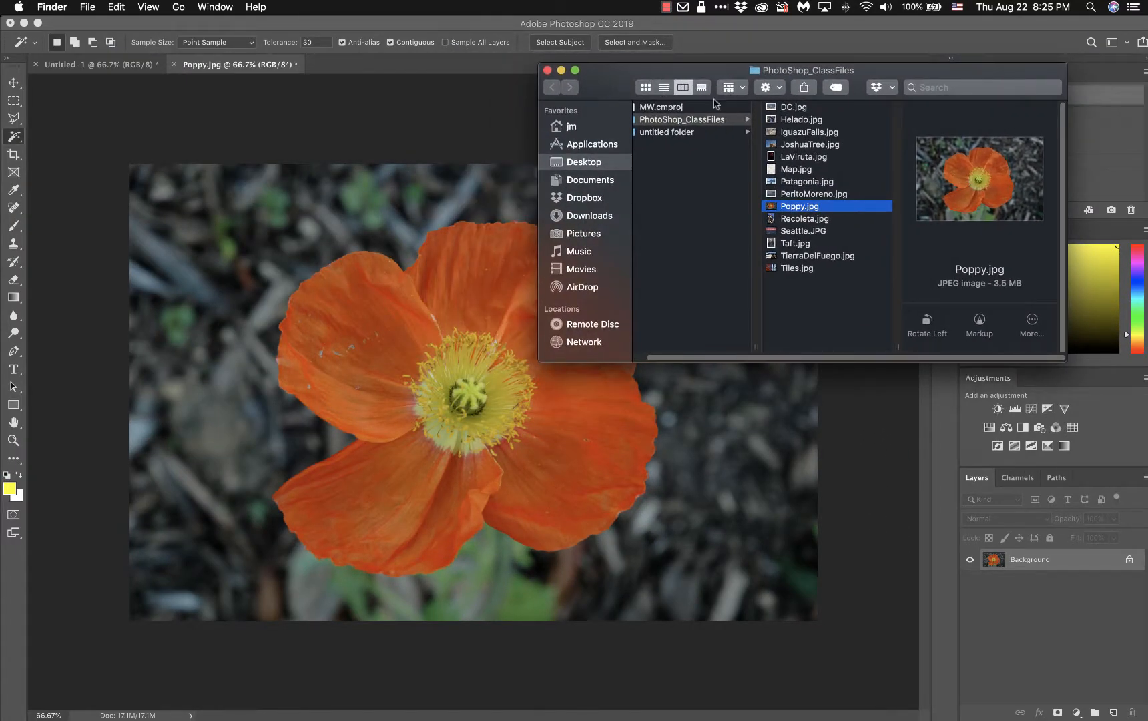
{"action": "left_click", "coordinate": [797, 244]}
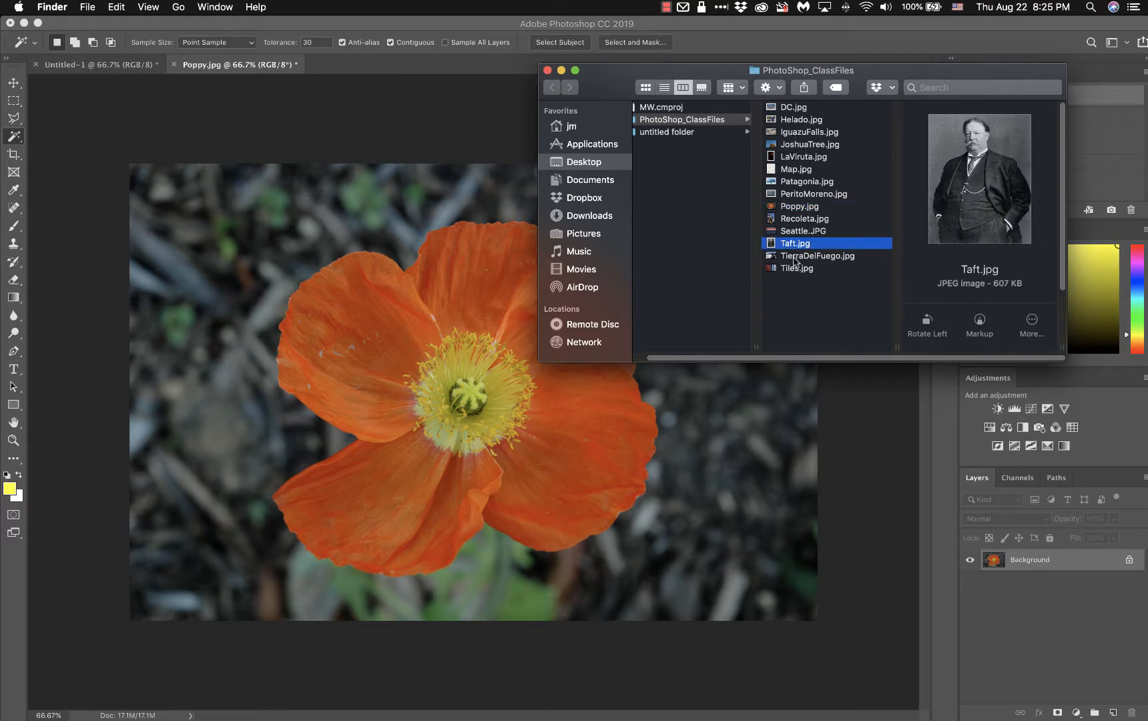
{"action": "left_click", "coordinate": [789, 271]}
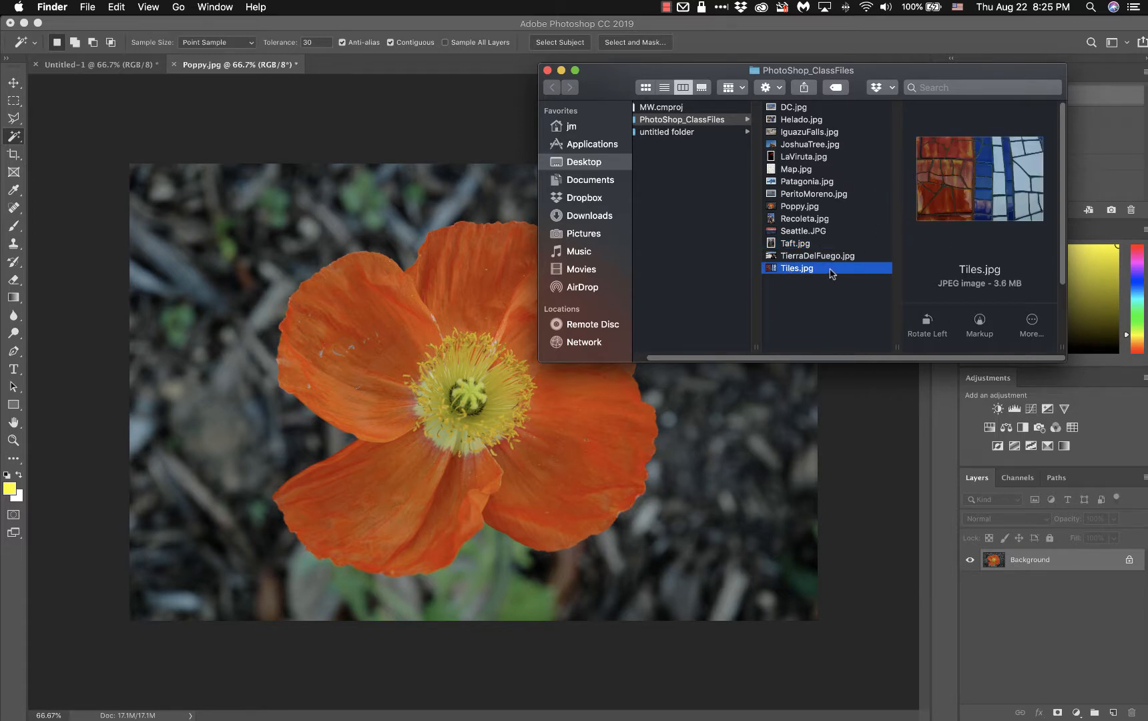
{"action": "left_click_drag", "start_coordinate": [830, 274], "coordinate": [432, 71]}
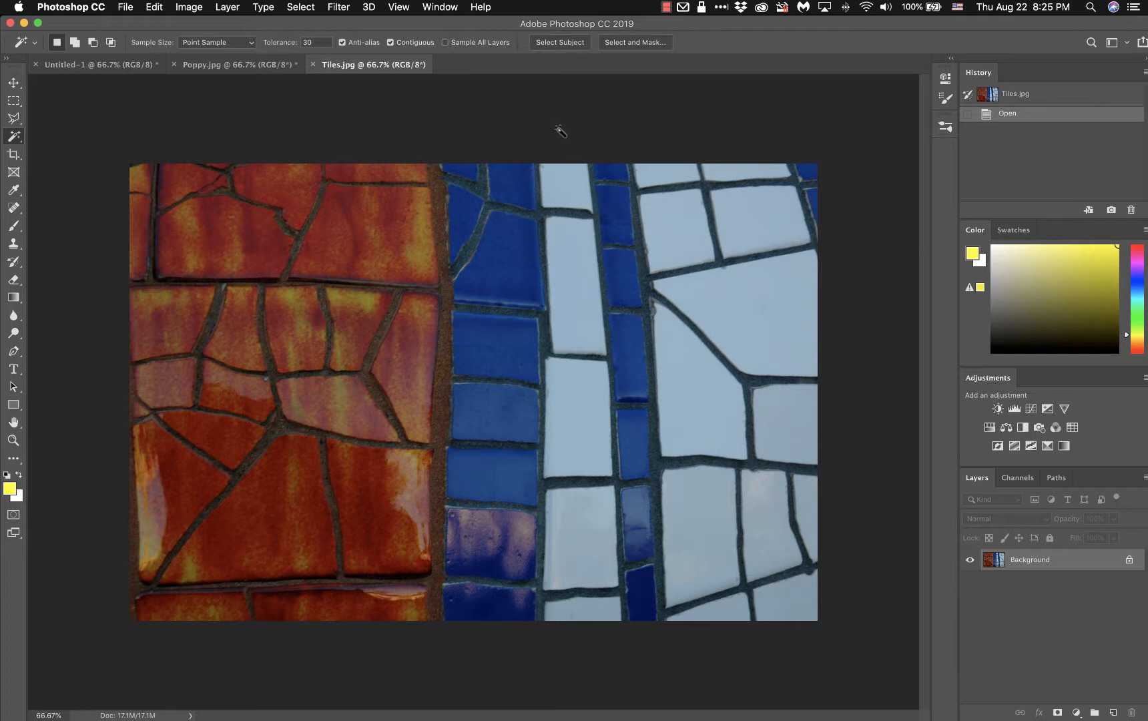
{"action": "left_click", "coordinate": [13, 136]}
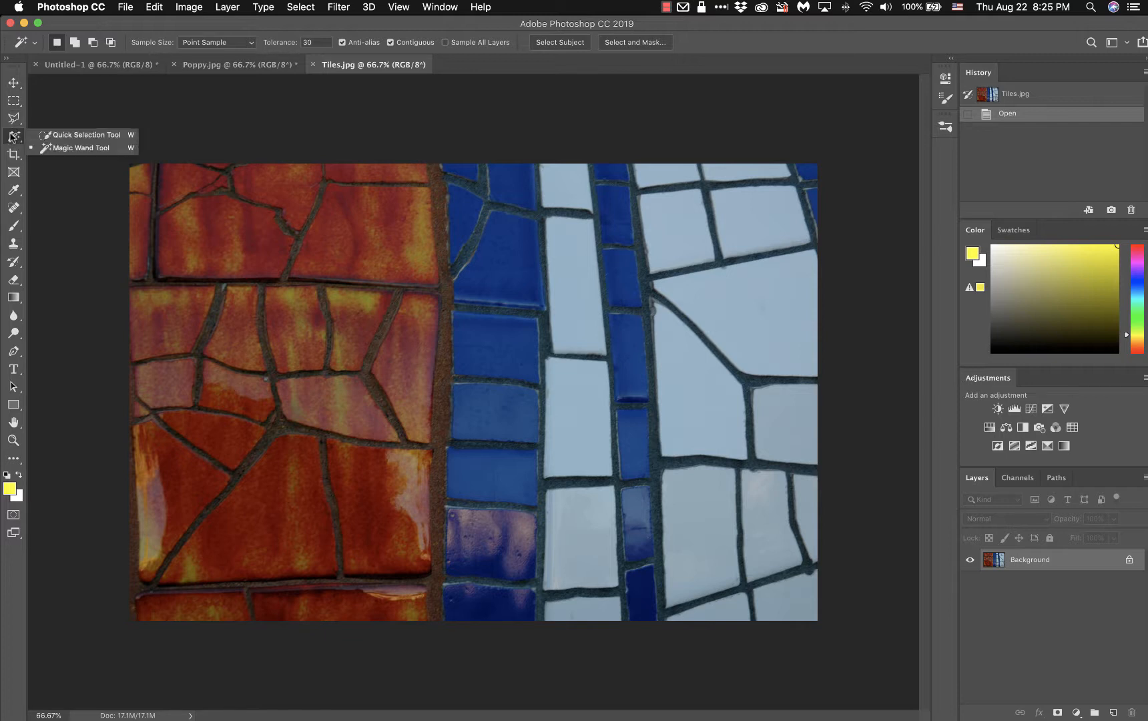
{"action": "left_click", "coordinate": [82, 148]}
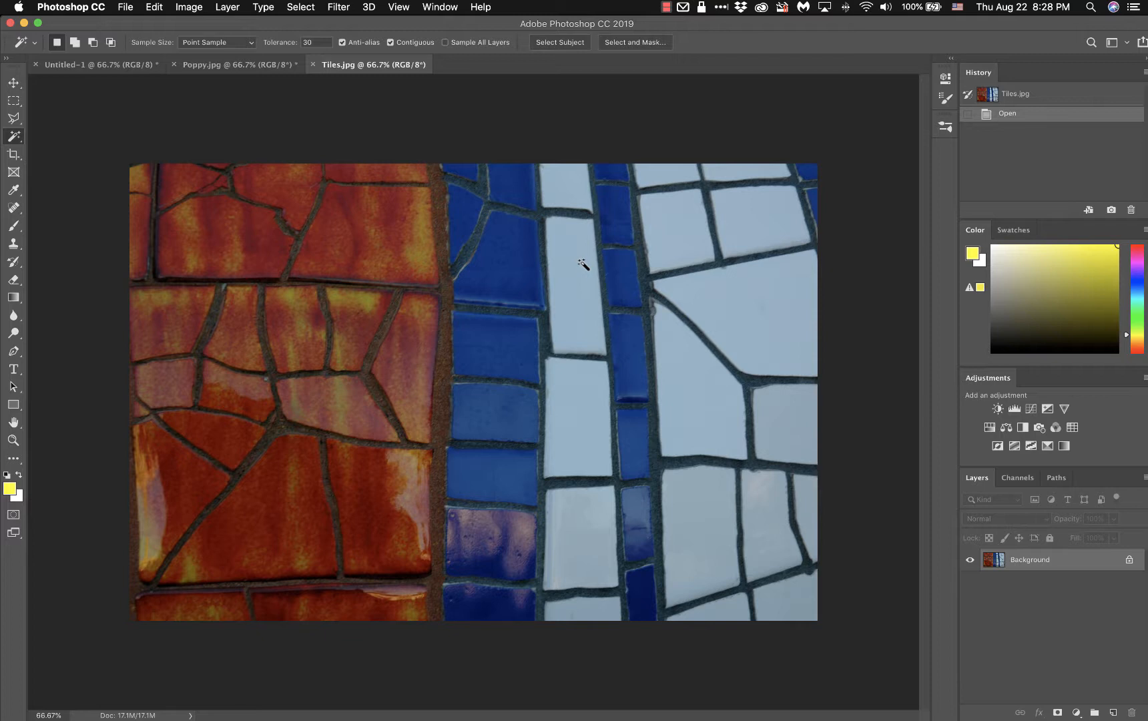
Examine the individual pixels and colour variations inside the blue tile at up to 6400% magnification.
{"action": "key", "text": "super+equal"}
{"action": "key", "text": "super+equal"}
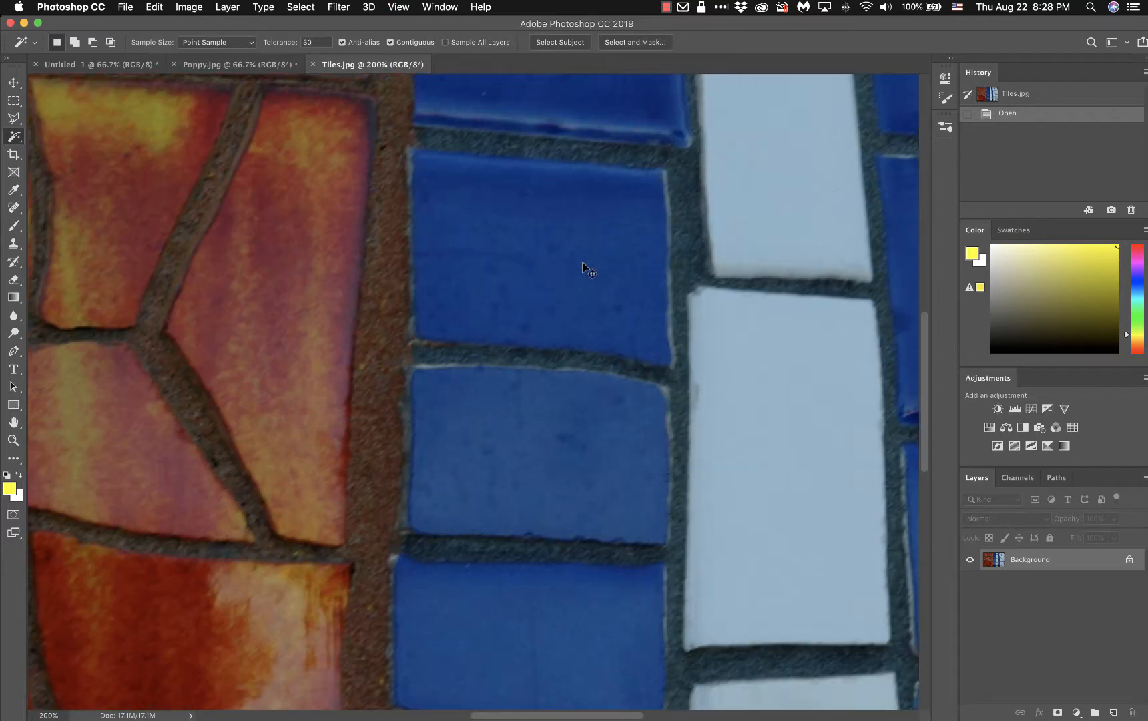
{"action": "key", "text": "super+equal"}
{"action": "key", "text": "super+equal"}
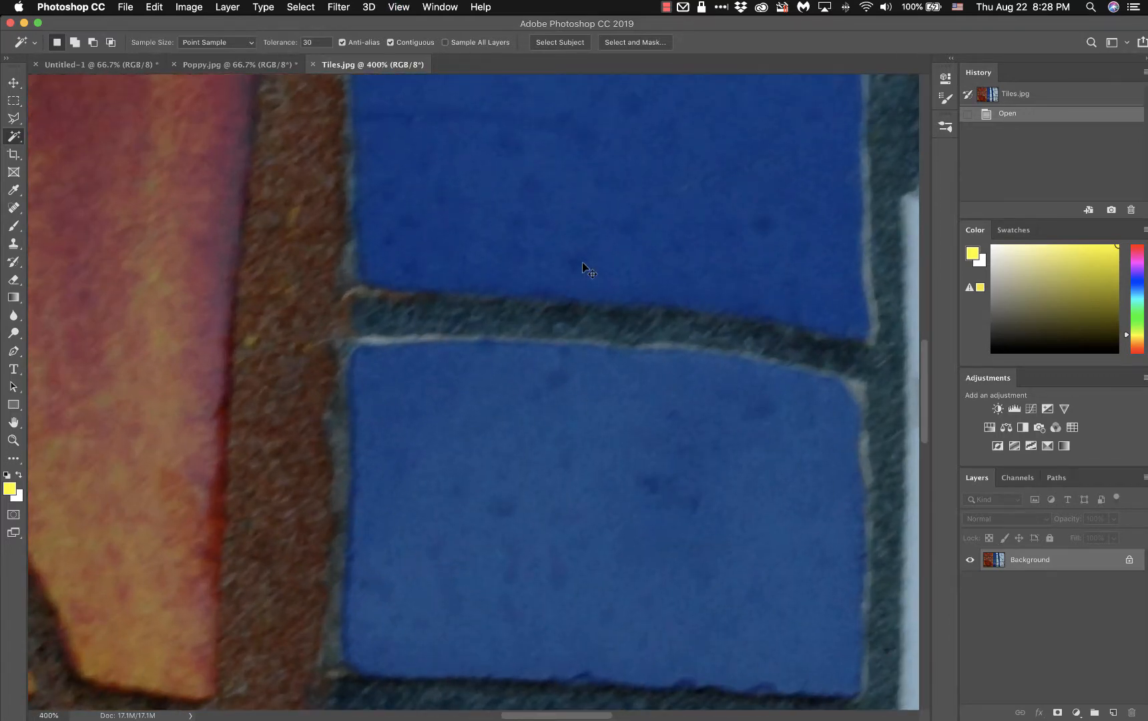
{"action": "key", "text": "super+equal"}
{"action": "key", "text": "super+equal"}
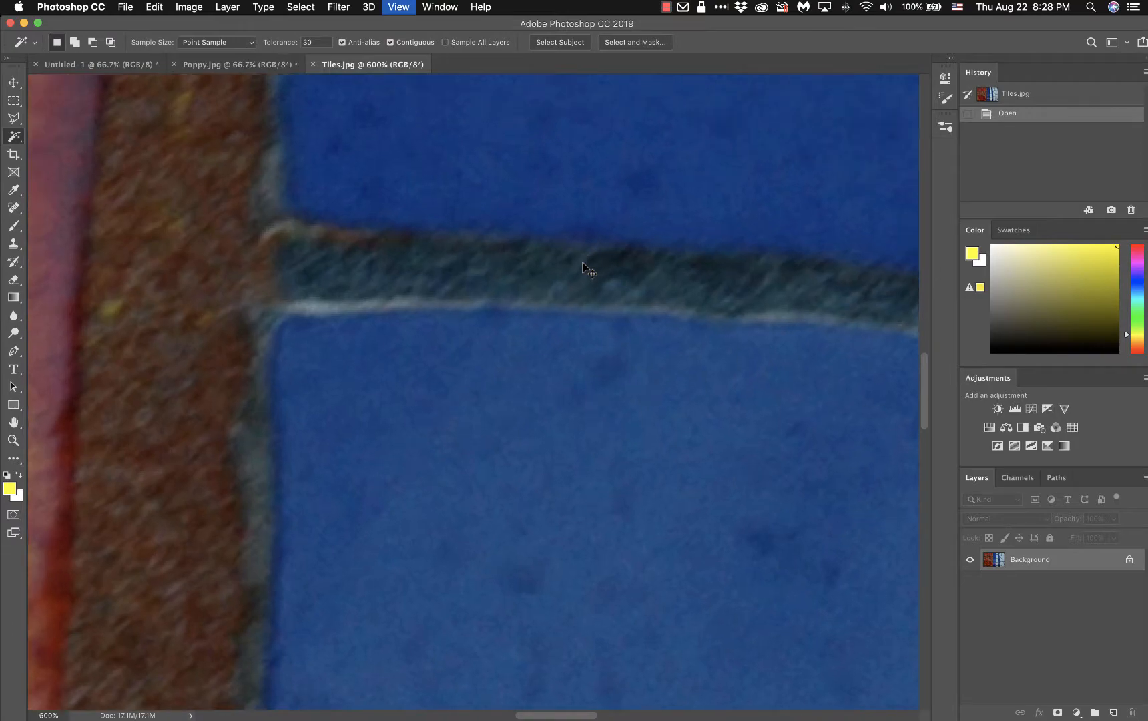
{"action": "key", "text": "super+equal"}
{"action": "key", "text": "super+equal"}
{"action": "key", "text": "super+equal"}
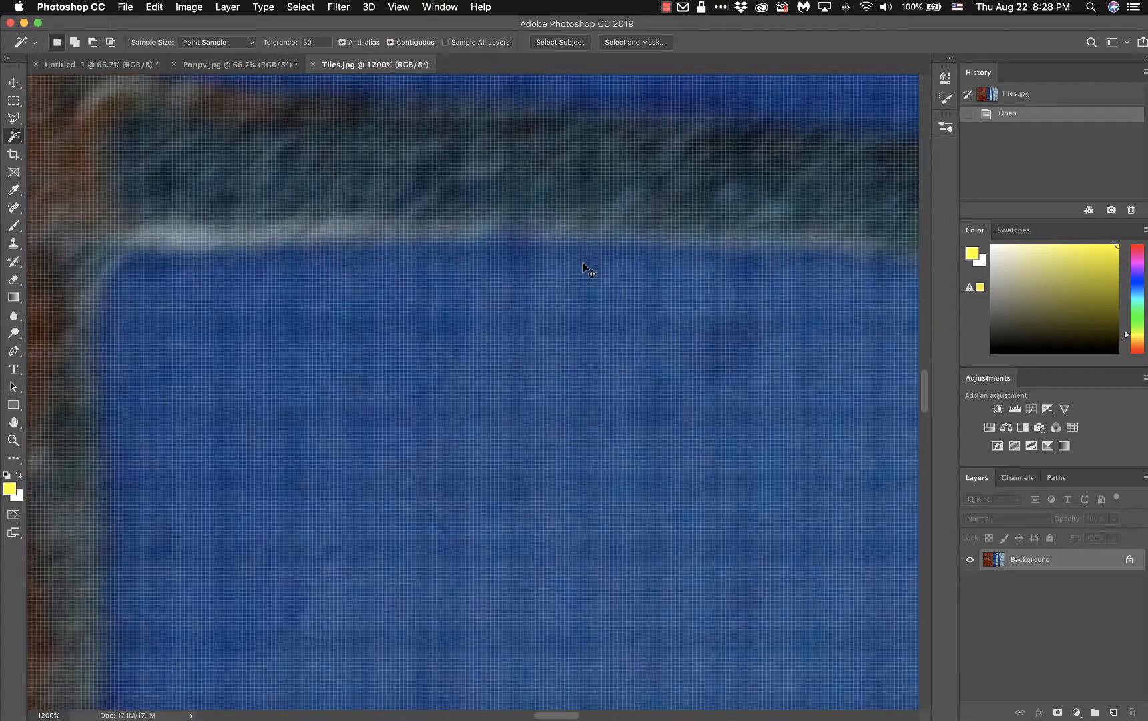
{"action": "key", "text": "super+equal"}
{"action": "key", "text": "super+equal"}
{"action": "key", "text": "super+equal"}
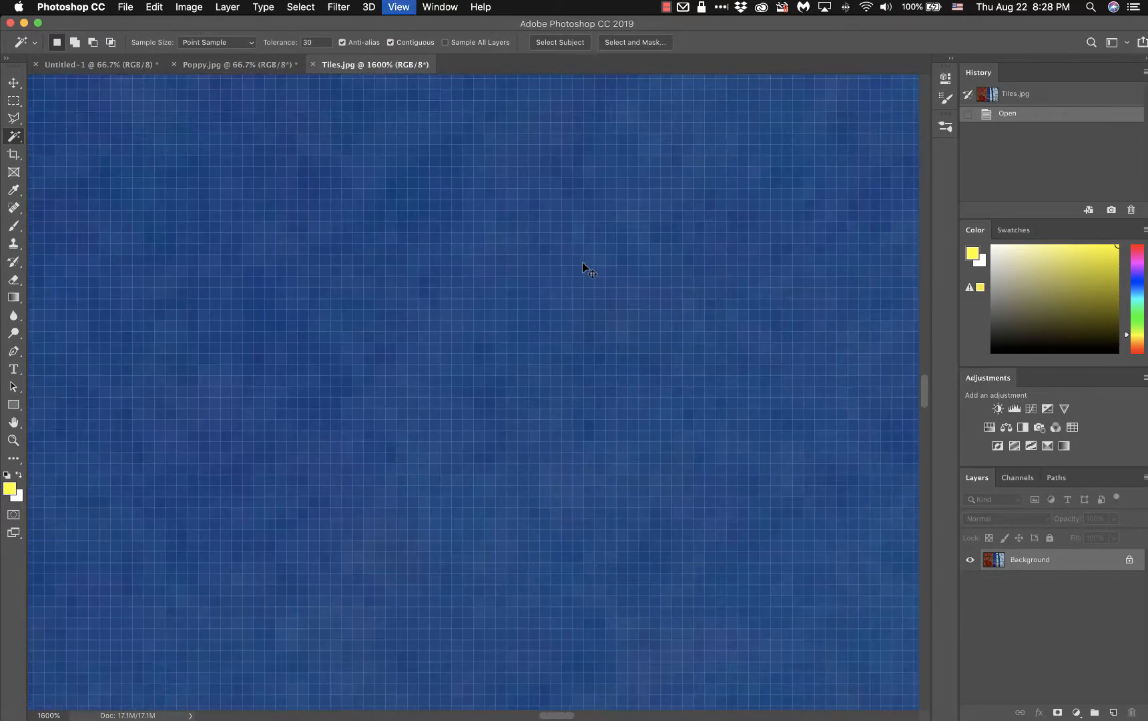
{"action": "key", "text": "super+equal"}
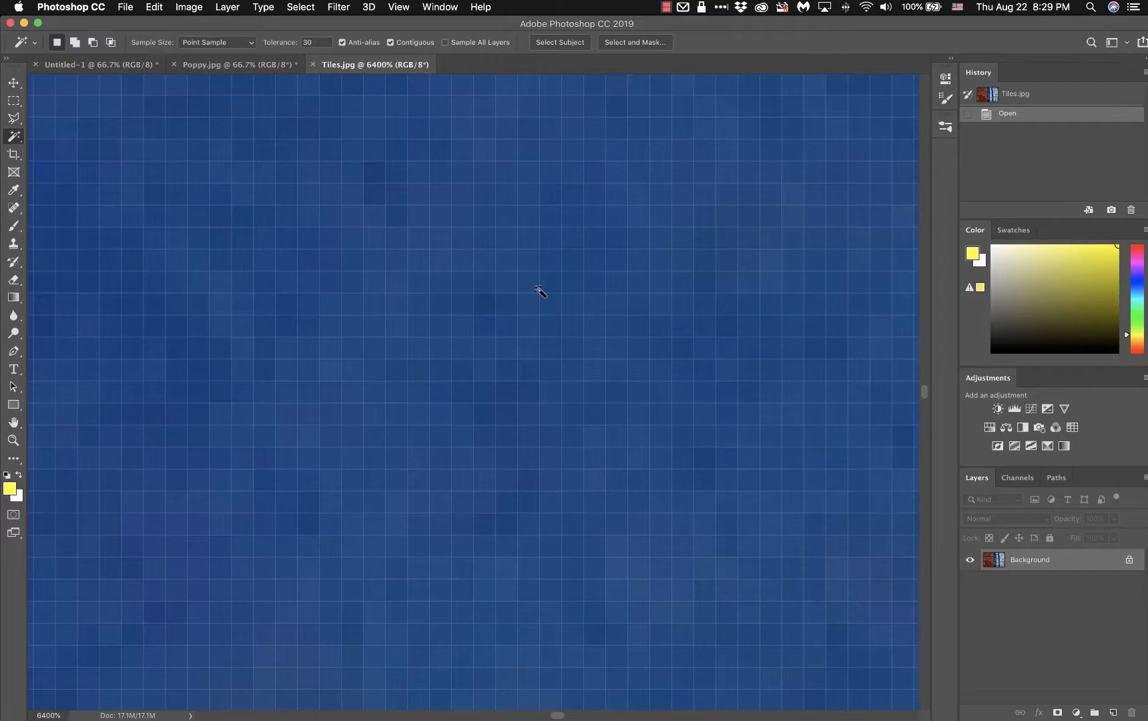
Select the tall pale tile near the top of the narrow white column using the Magic Wand with tolerance 30.
{"action": "key", "text": "super+minus"}
{"action": "key", "text": "super+minus"}
{"action": "key", "text": "super+minus"}
{"action": "key", "text": "super+minus"}
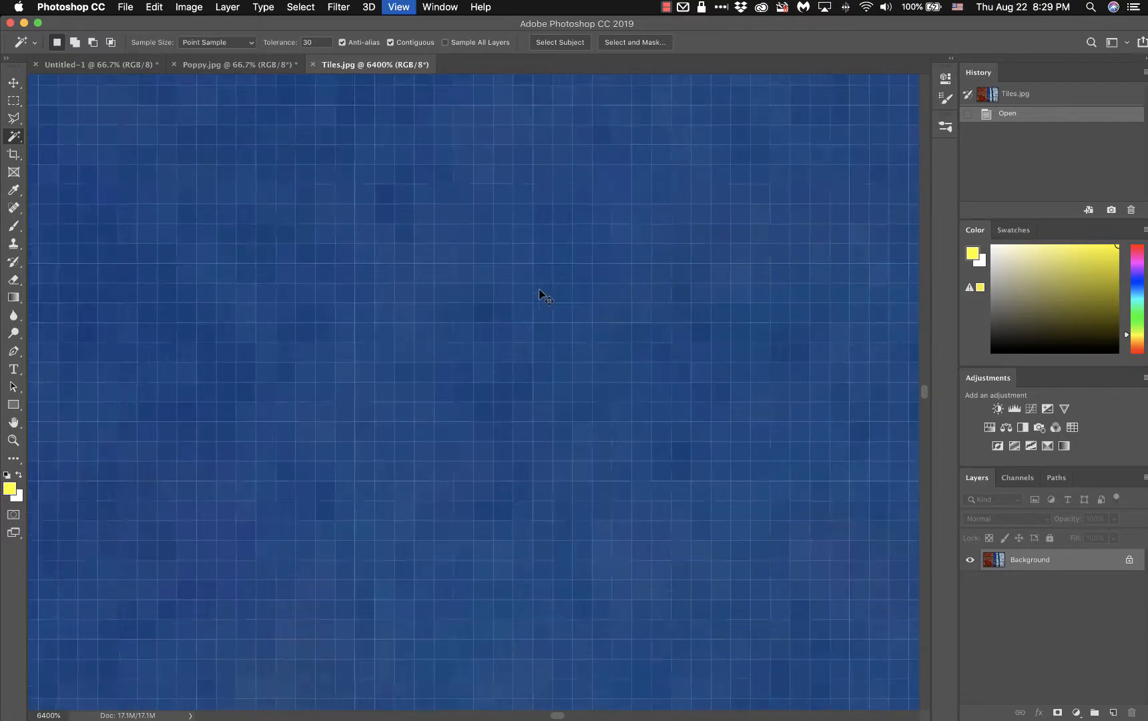
{"action": "key", "text": "super+minus"}
{"action": "key", "text": "super+minus"}
{"action": "key", "text": "super+minus"}
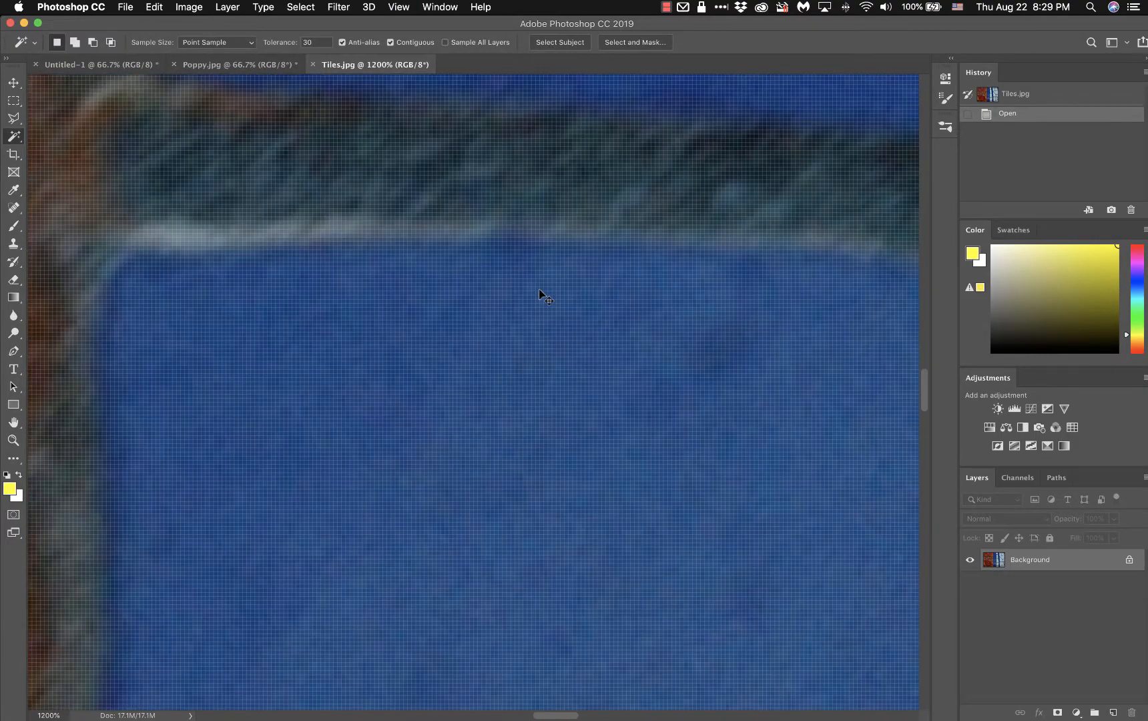
{"action": "key", "text": "super+minus"}
{"action": "key", "text": "super+minus"}
{"action": "key", "text": "super+minus"}
{"action": "key", "text": "super+minus"}
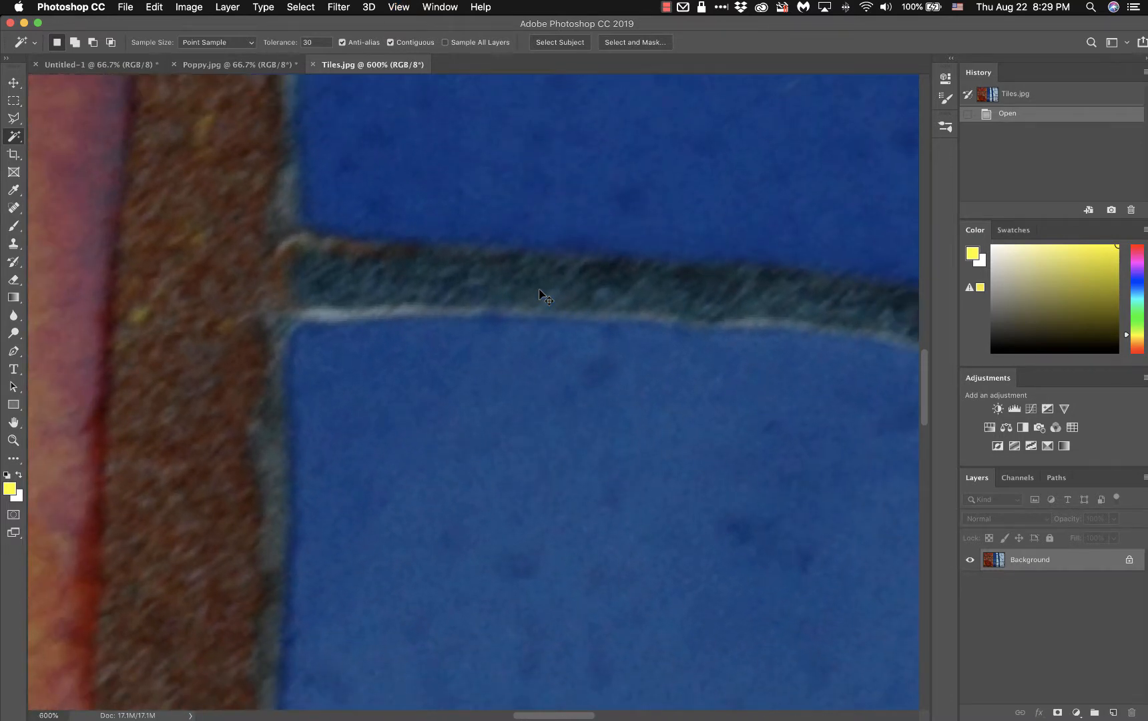
{"action": "key", "text": "super+minus"}
{"action": "key", "text": "super+minus"}
{"action": "key", "text": "super+minus"}
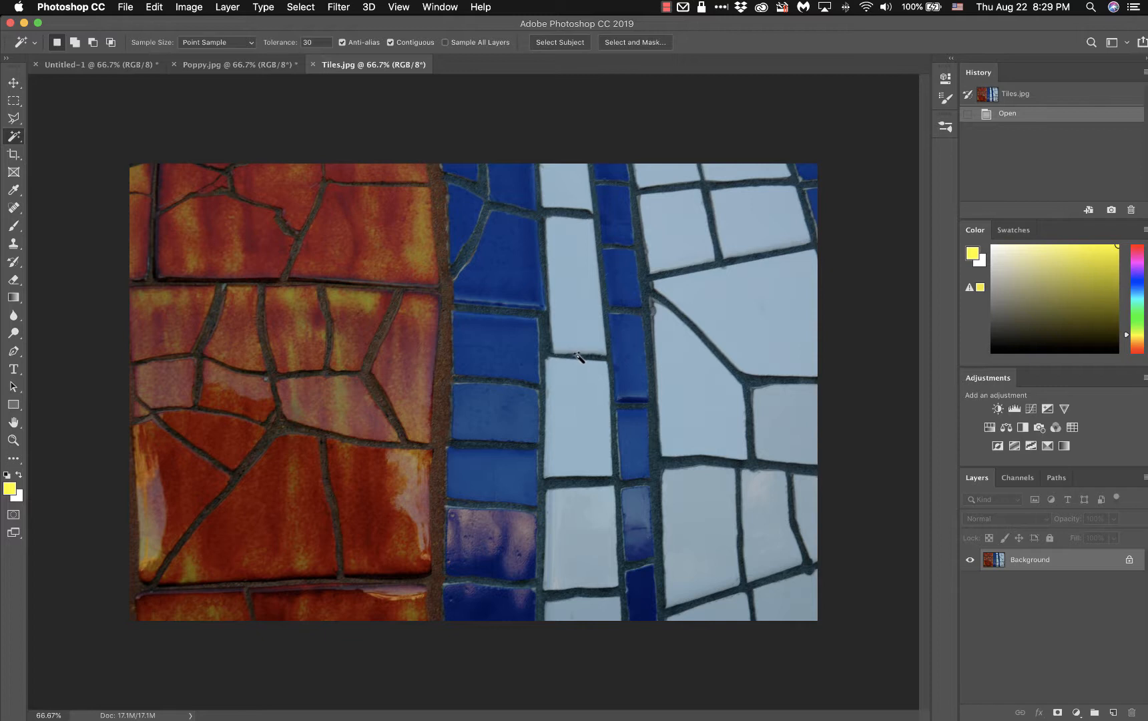
{"action": "left_click", "coordinate": [578, 281]}
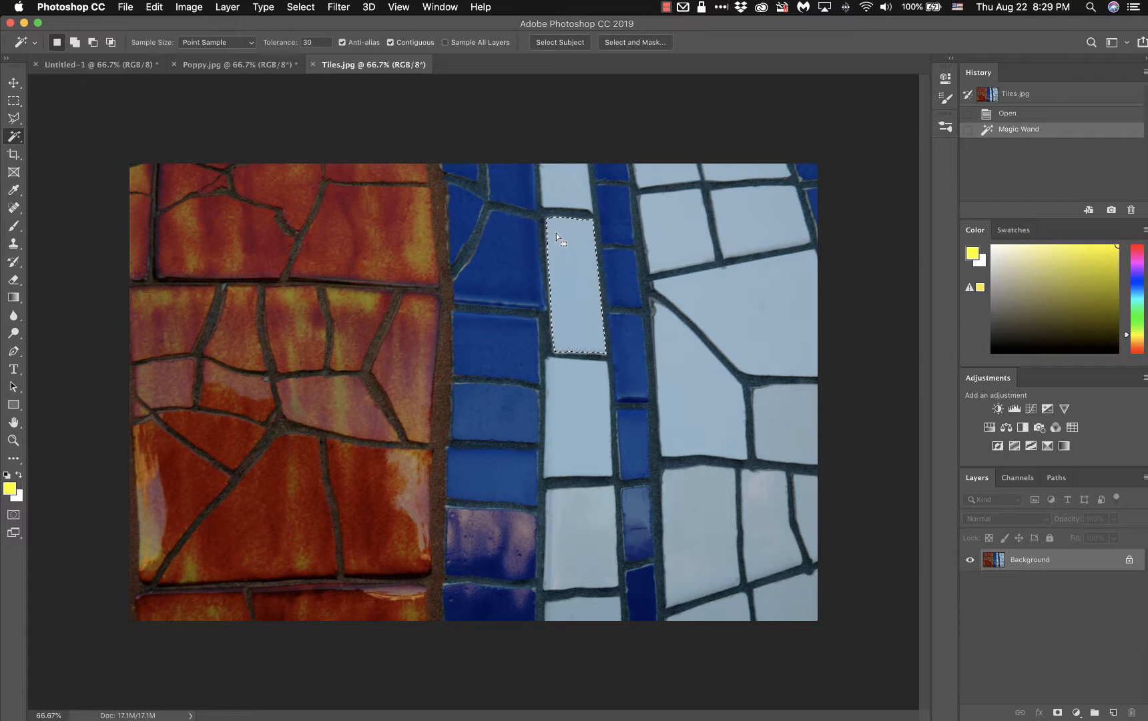
Examine the pale tile's selection edge at up to 3200% to see which pixels border the dark grout.
{"action": "key", "text": "super+equal"}
{"action": "key", "text": "super+equal"}
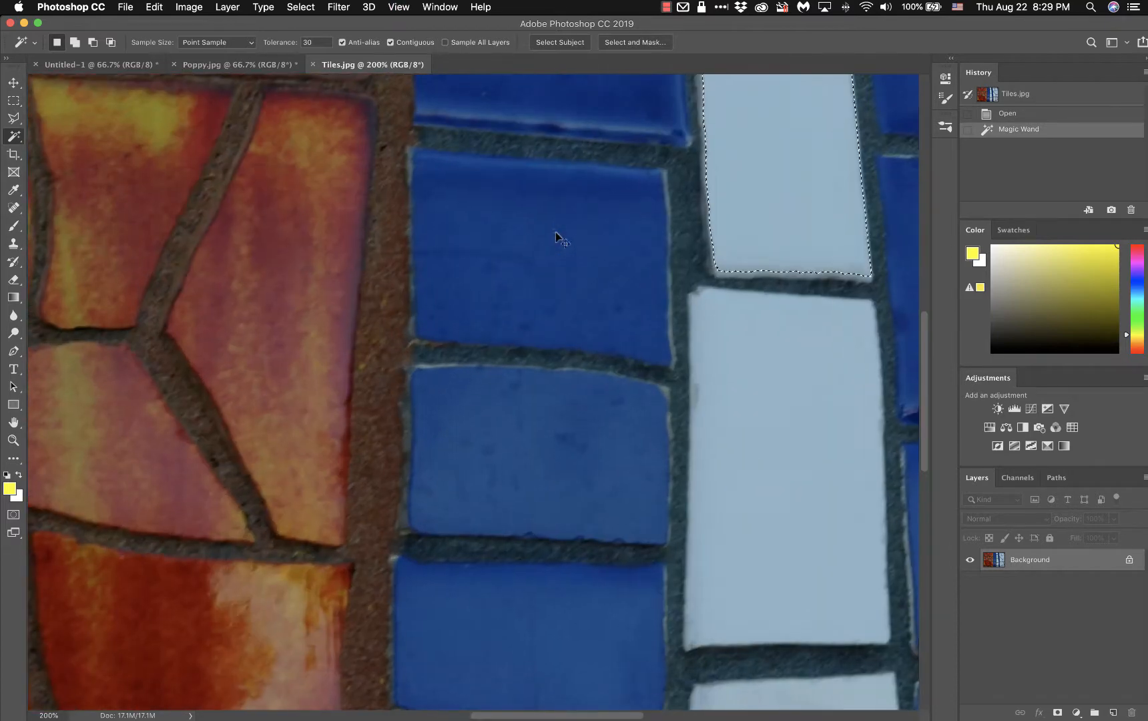
{"action": "scroll", "coordinate": [587, 231], "scroll_direction": "up", "scroll_amount": 10}
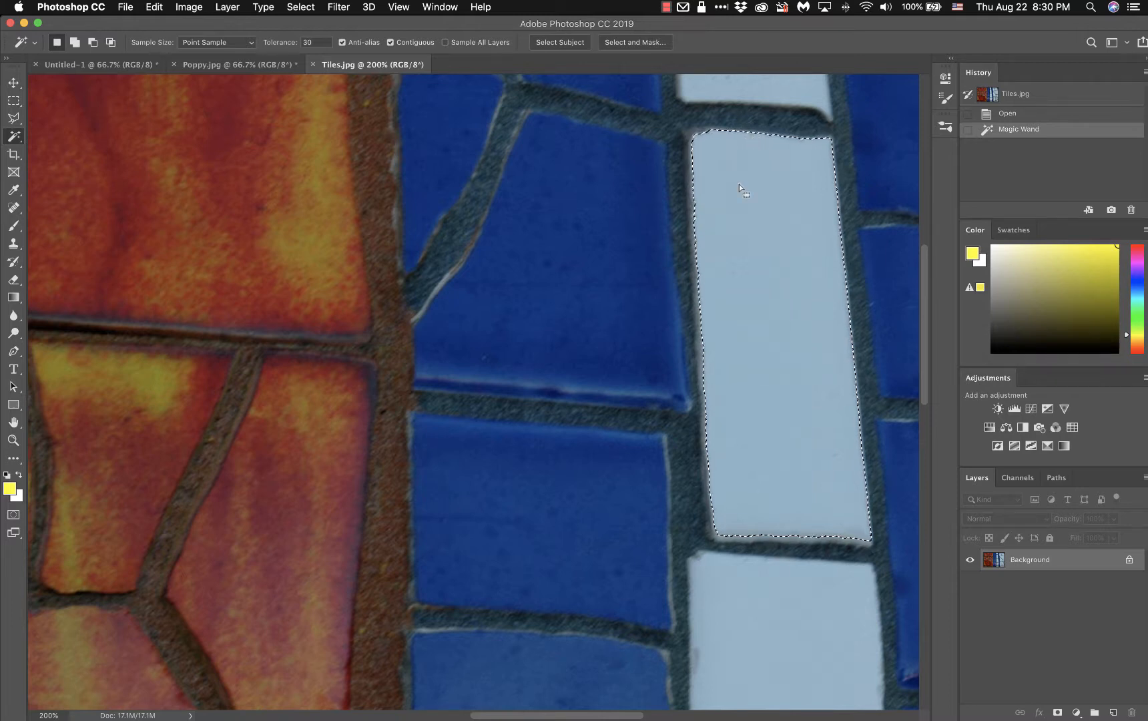
{"action": "scroll", "coordinate": [740, 182], "scroll_direction": "up", "scroll_amount": 2}
{"action": "scroll", "coordinate": [740, 182], "scroll_direction": "up", "scroll_amount": 2}
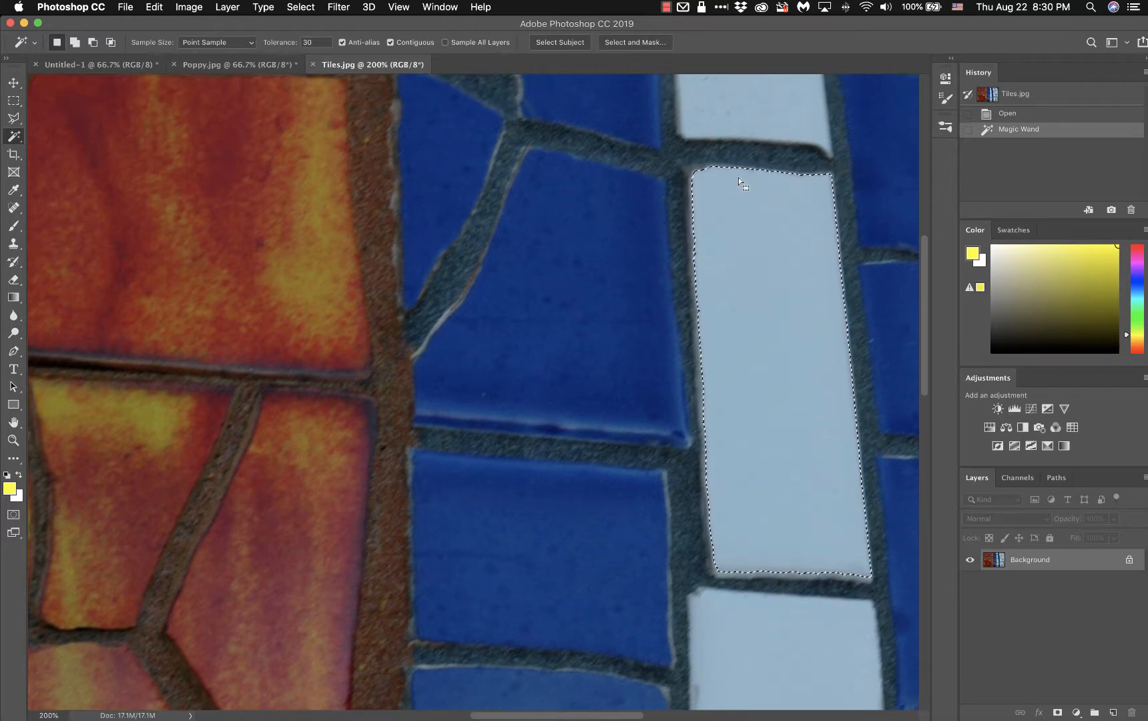
{"action": "key", "text": "super+equal"}
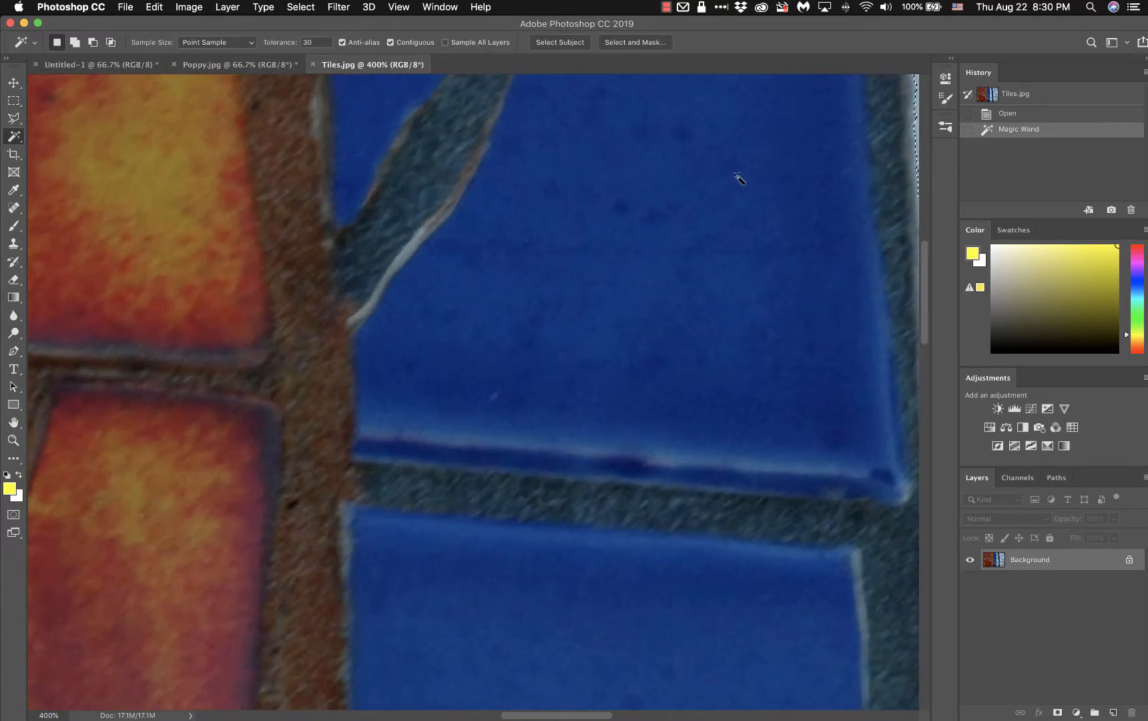
{"action": "left_click_drag", "start_coordinate": [830, 177], "coordinate": [325, 520]}
{"action": "scroll", "coordinate": [414, 501], "scroll_direction": "right", "scroll_amount": 3}
{"action": "left_click", "coordinate": [502, 479]}
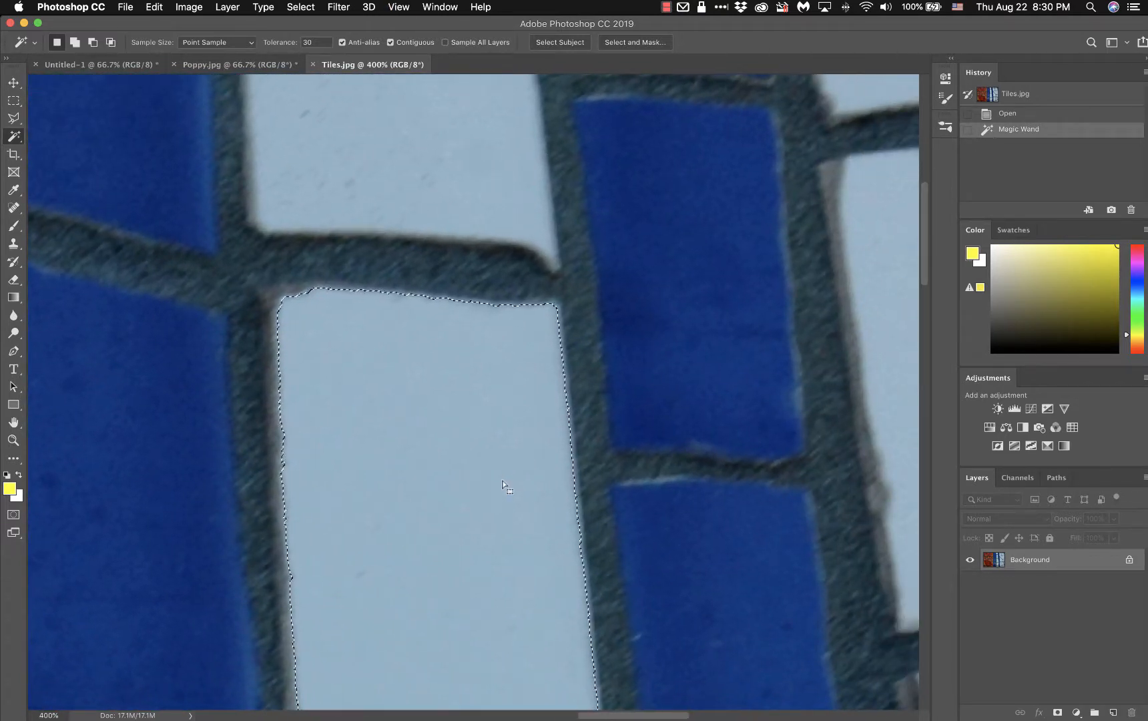
{"action": "key", "text": "super+equal"}
{"action": "key", "text": "super+equal"}
{"action": "key", "text": "super+equal"}
{"action": "key", "text": "super+equal"}
{"action": "key", "text": "super+equal"}
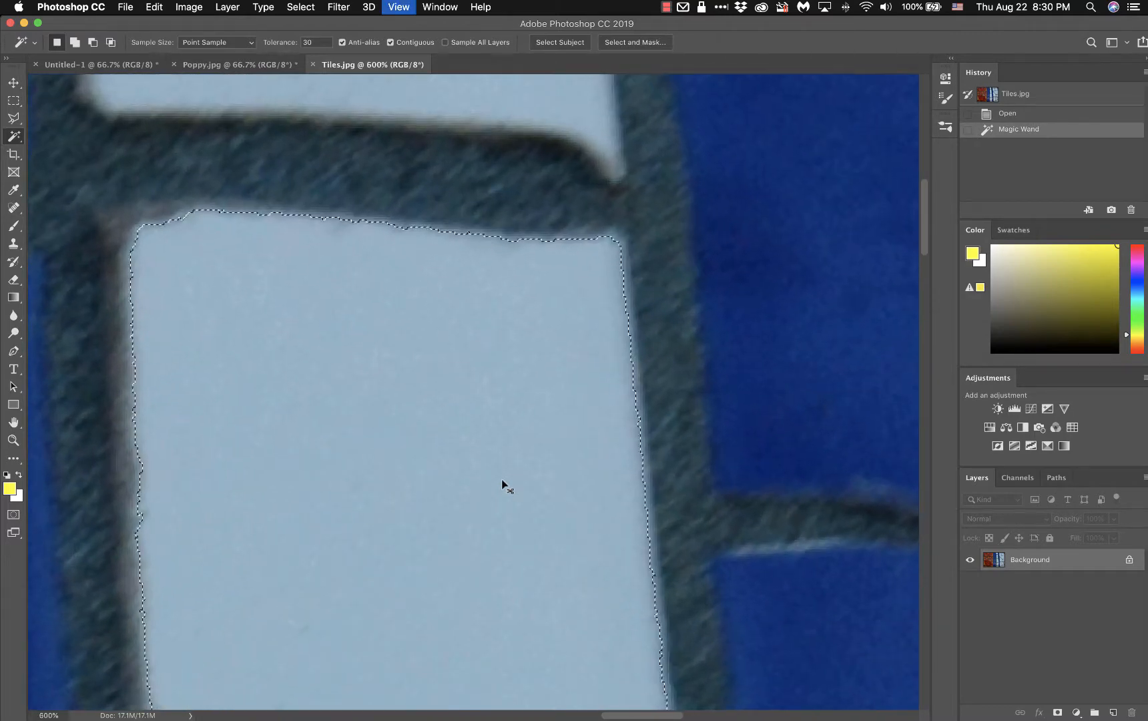
{"action": "key", "text": "super+equal"}
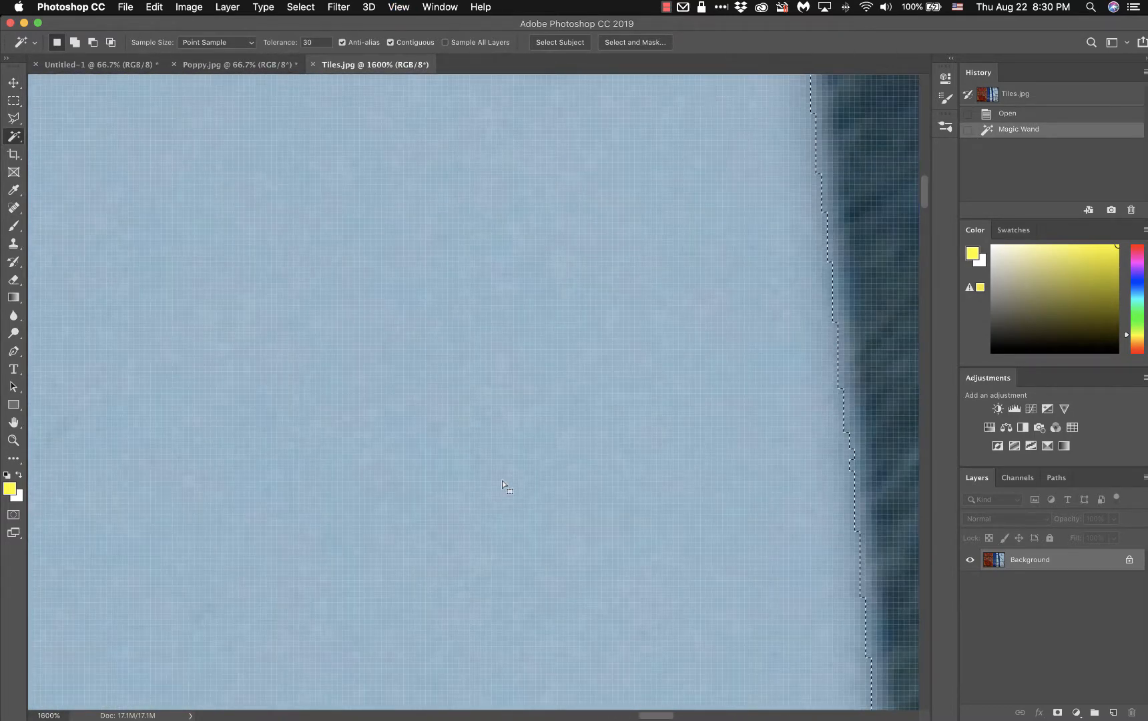
{"action": "key", "text": "super+equal"}
{"action": "key", "text": "super+equal"}
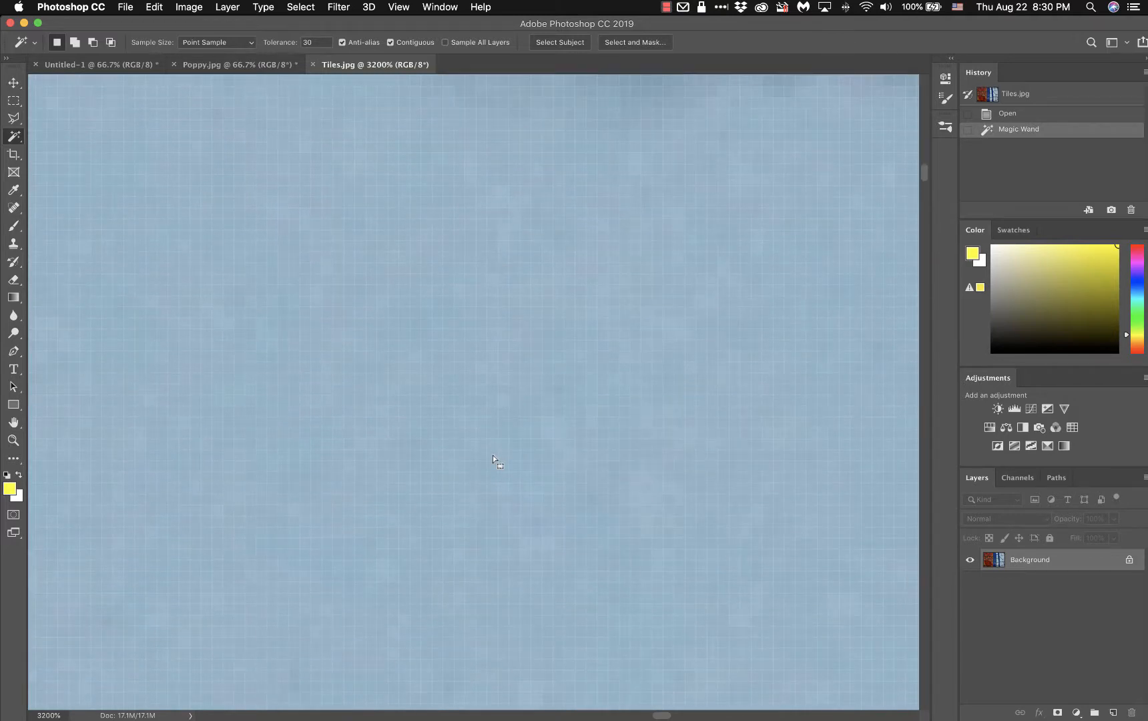
{"action": "scroll", "coordinate": [493, 454], "scroll_direction": "up", "scroll_amount": 3}
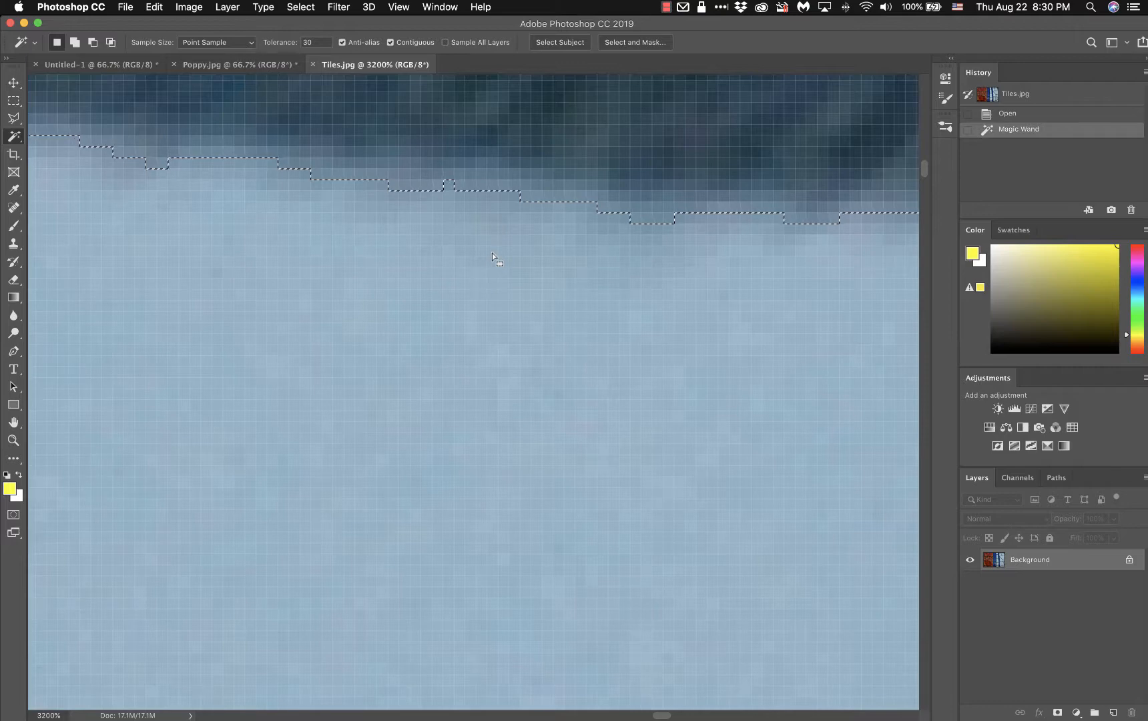
Select three blue tiles in turn with the Magic Wand, each replacing the last: the large upper one, the small triangular one, and the rectangular one below.
{"action": "key", "text": "super+minus"}
{"action": "key", "text": "super+minus"}
{"action": "key", "text": "super+minus"}
{"action": "key", "text": "super+minus"}
{"action": "key", "text": "super+minus"}
{"action": "key", "text": "super+minus"}
{"action": "key", "text": "super+minus"}
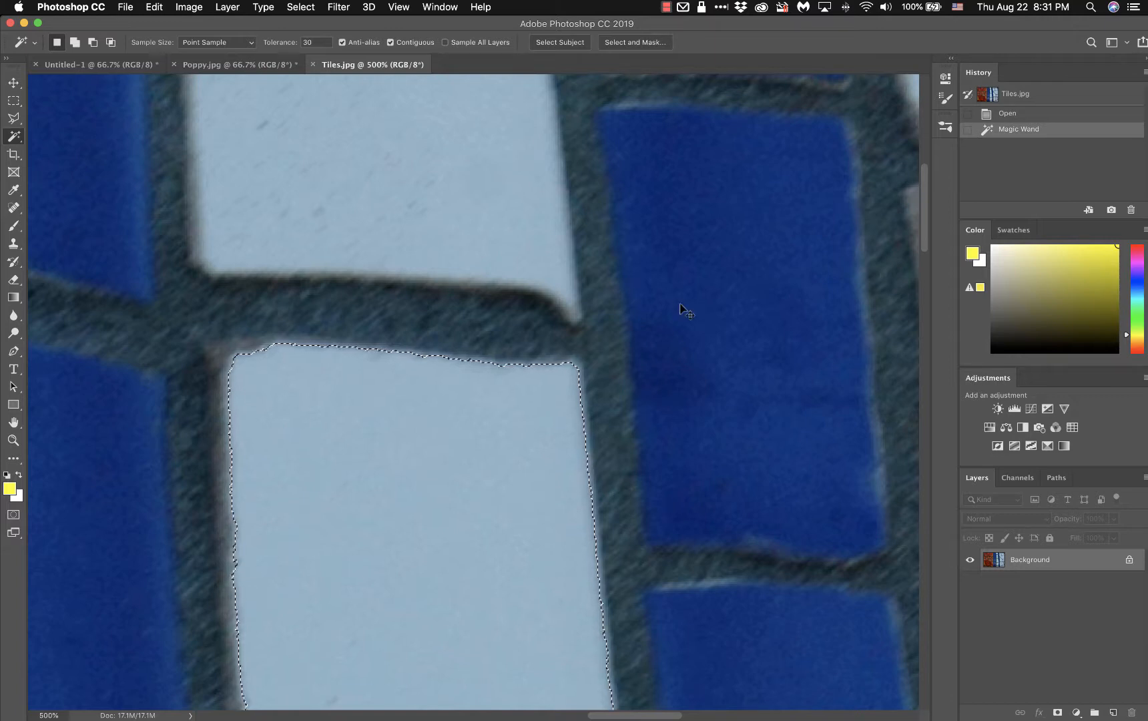
{"action": "key", "text": "super+minus"}
{"action": "key", "text": "super+minus"}
{"action": "key", "text": "super+minus"}
{"action": "key", "text": "super+minus"}
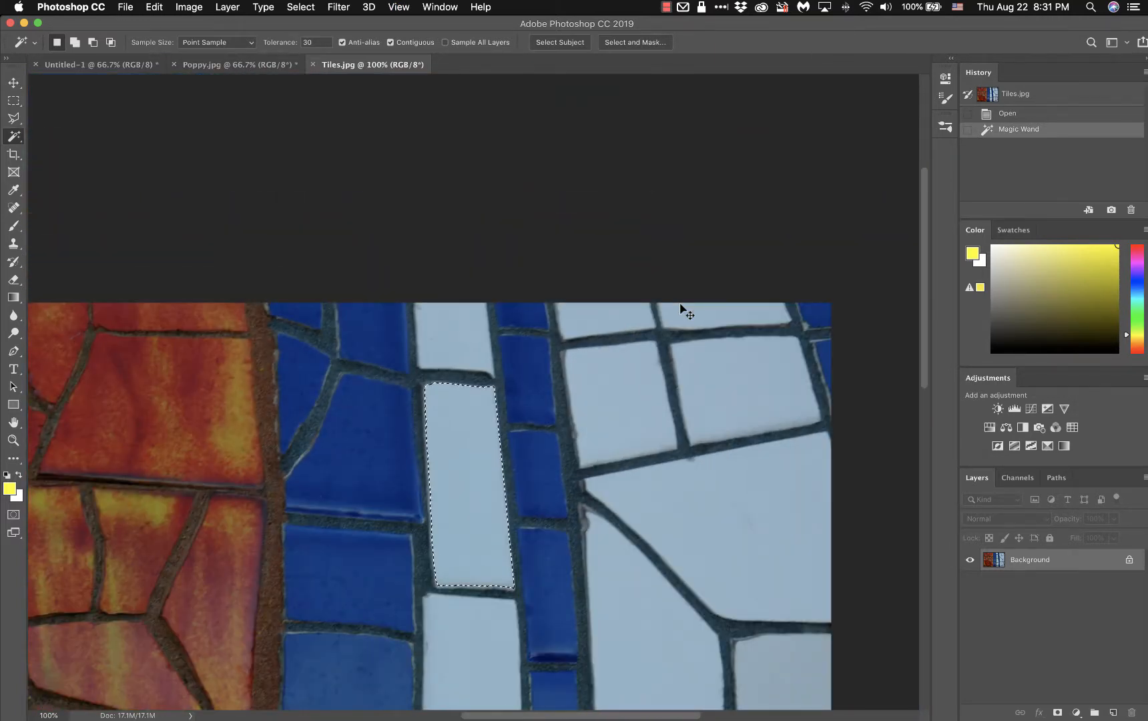
{"action": "key", "text": "super+minus"}
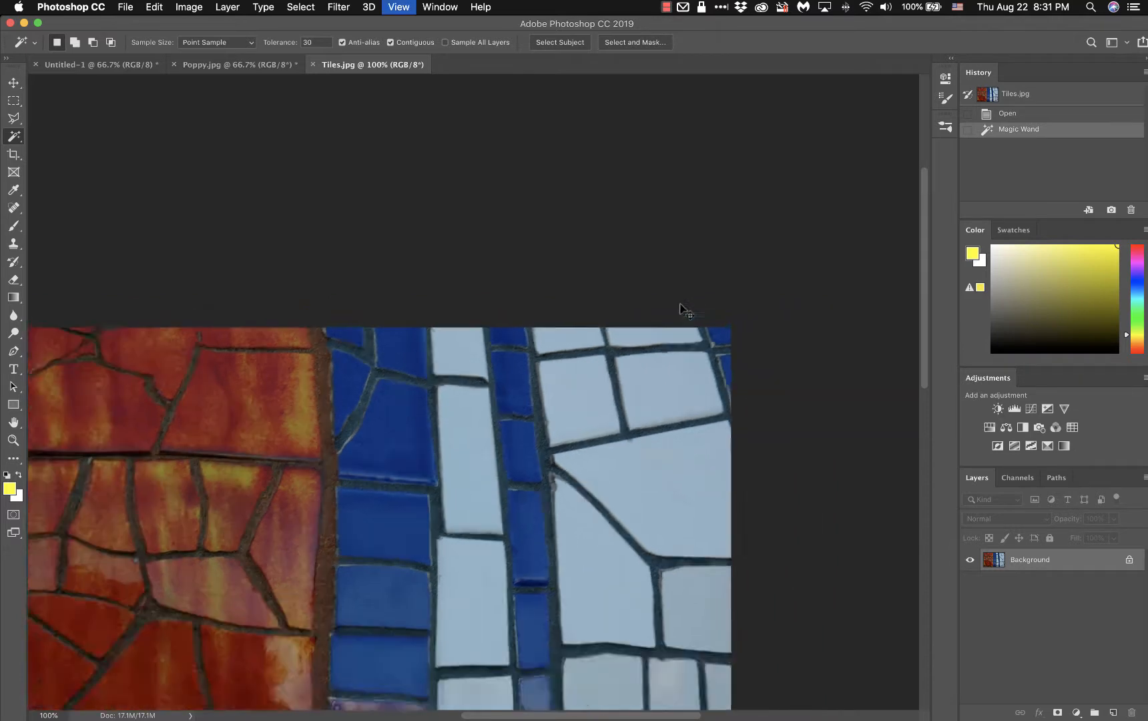
{"action": "right_click", "coordinate": [680, 306]}
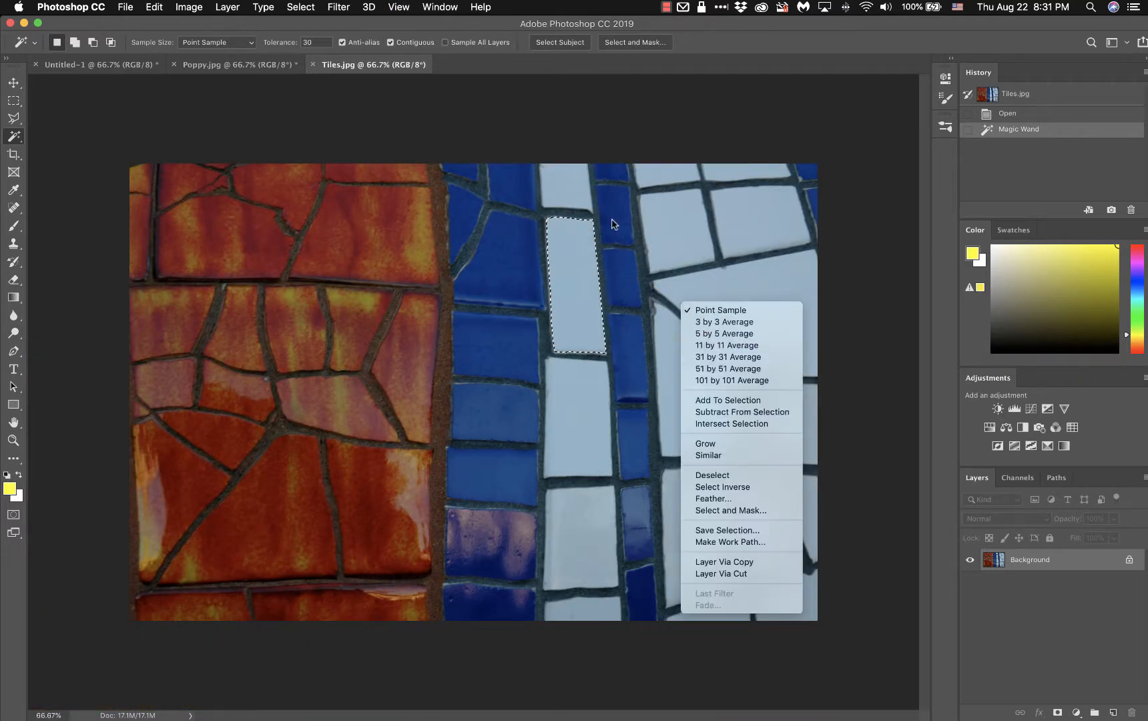
{"action": "left_click", "coordinate": [594, 112]}
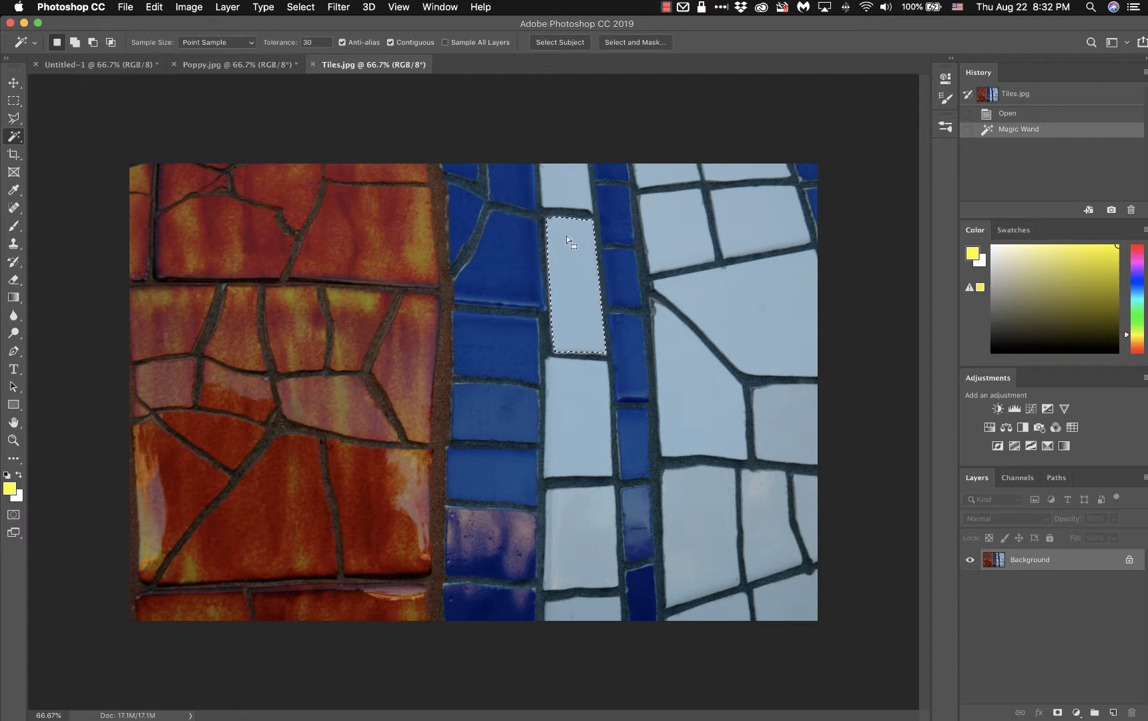
{"action": "left_click", "coordinate": [505, 255]}
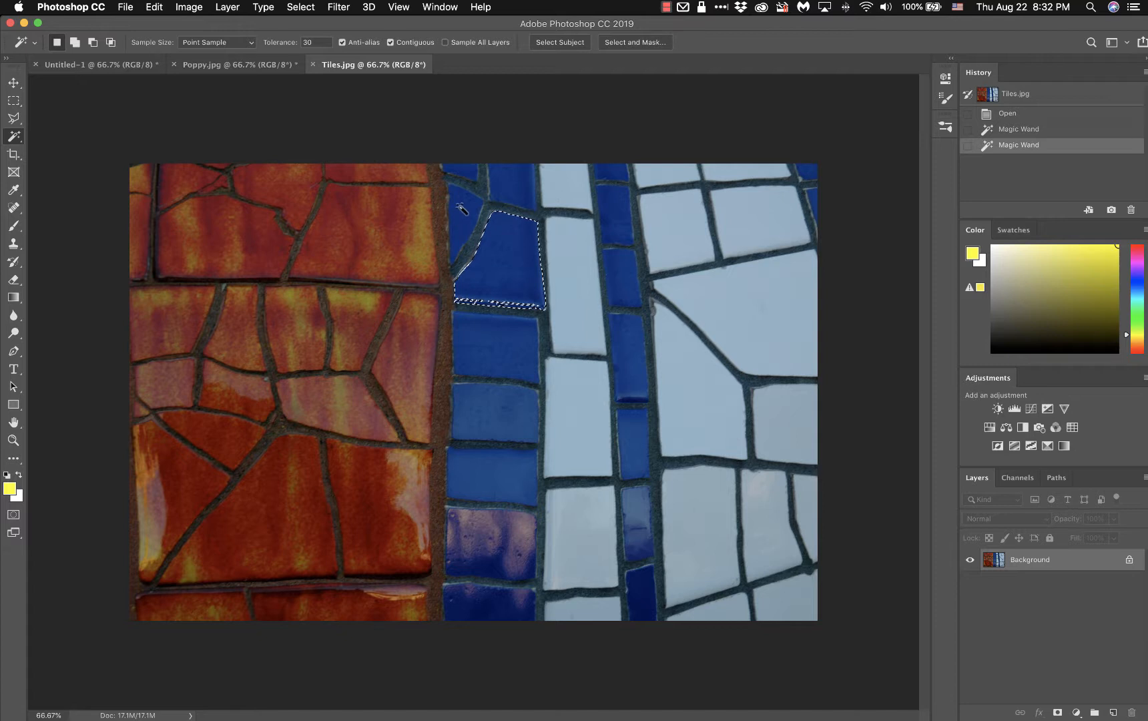
{"action": "left_click", "coordinate": [499, 285], "text": "alt"}
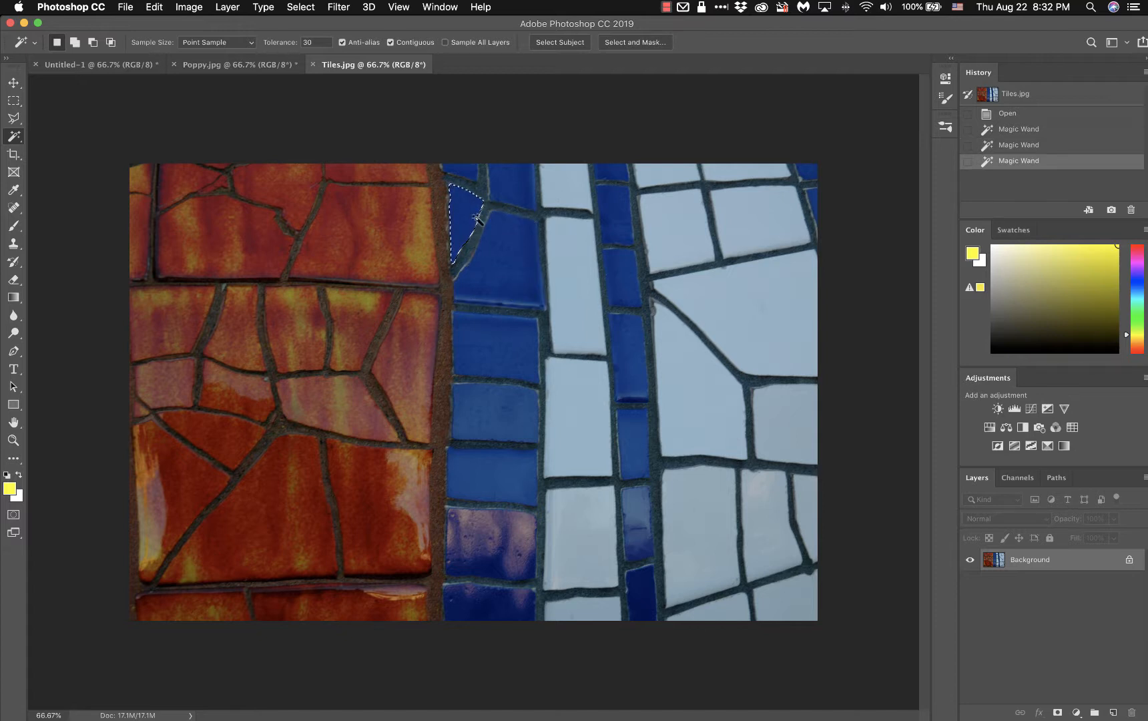
{"action": "left_click", "coordinate": [500, 353]}
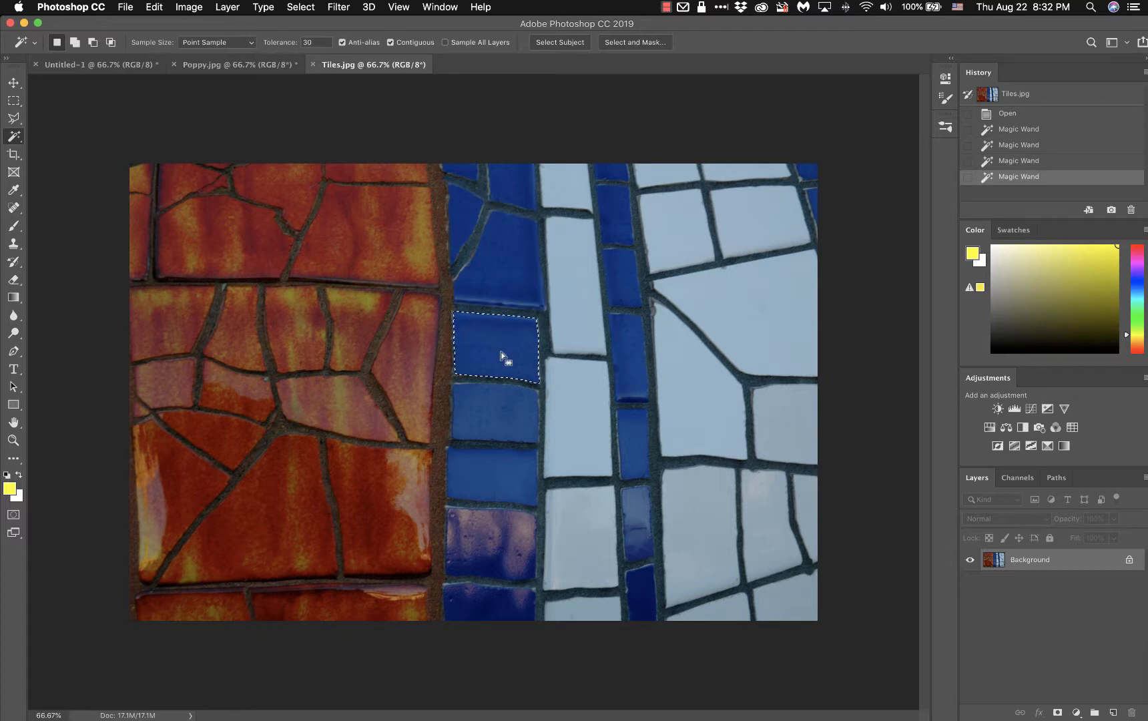
Select four blue tiles of the wide blue column one at a time with the Magic Wand, ending on the rectangle below the large upper tile.
{"action": "left_click", "coordinate": [495, 407], "text": "shift"}
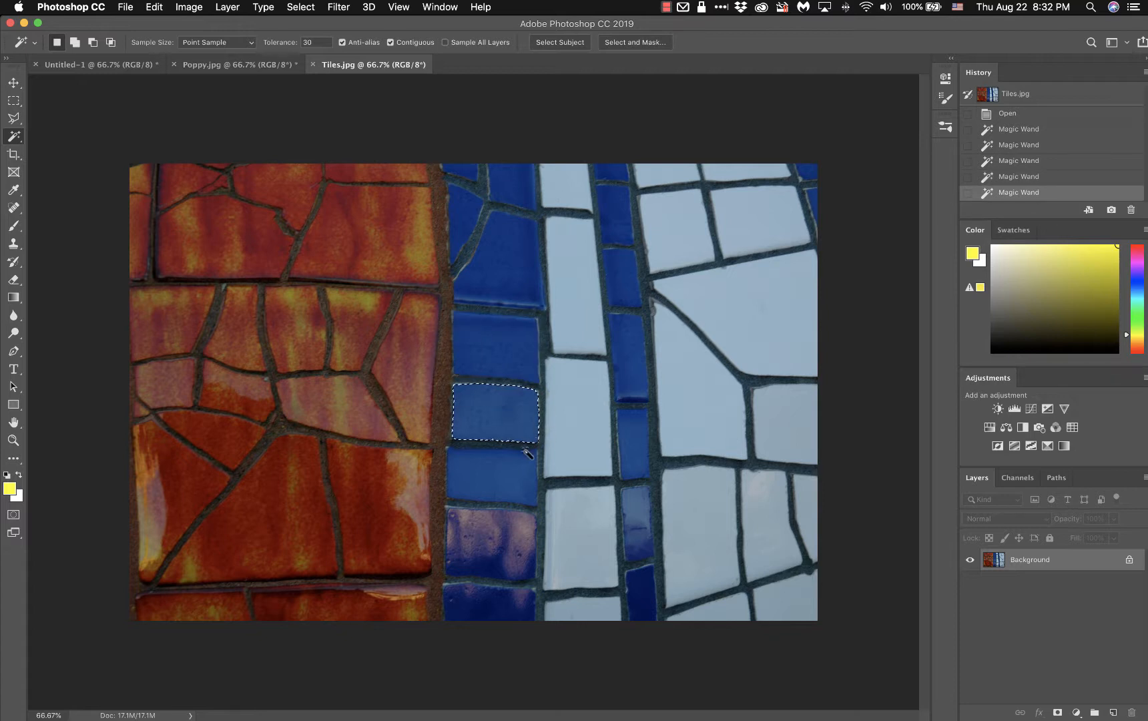
{"action": "left_click", "coordinate": [514, 465]}
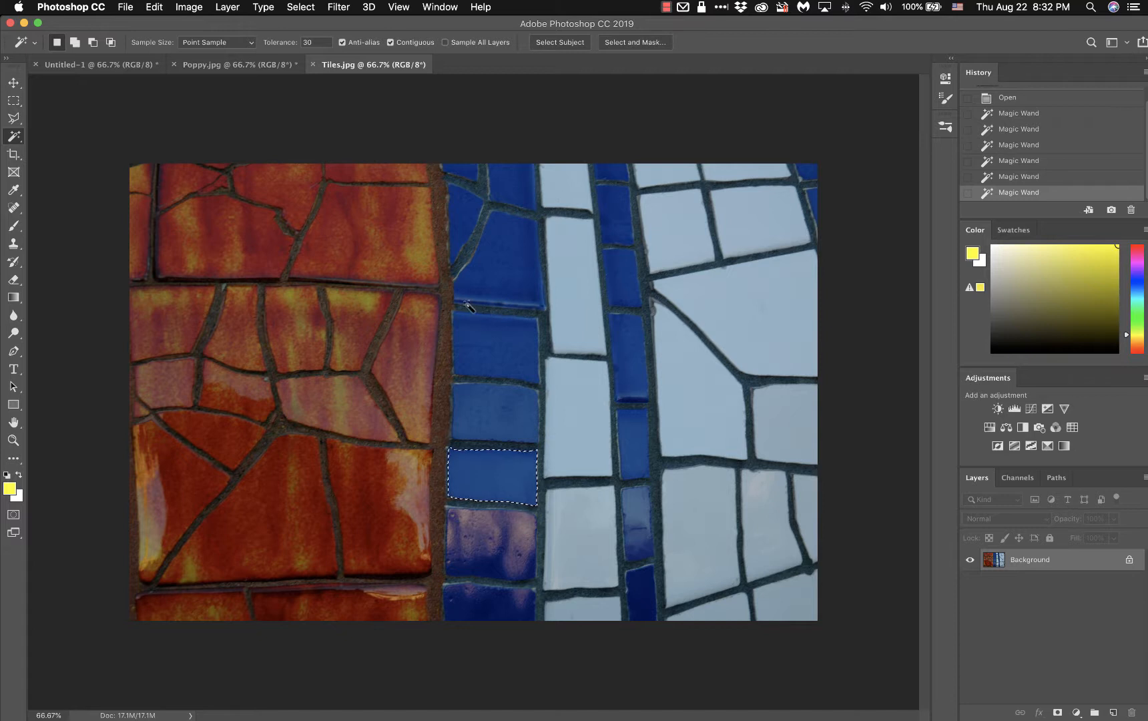
{"action": "left_click", "coordinate": [509, 267]}
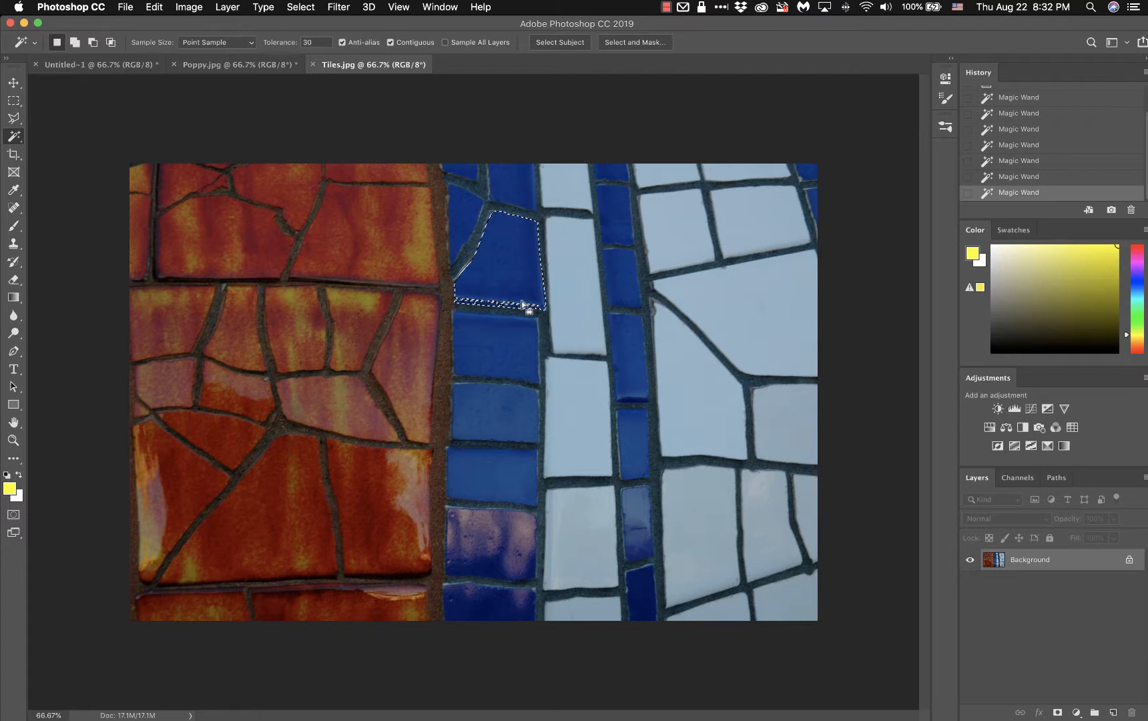
{"action": "left_click", "coordinate": [502, 353]}
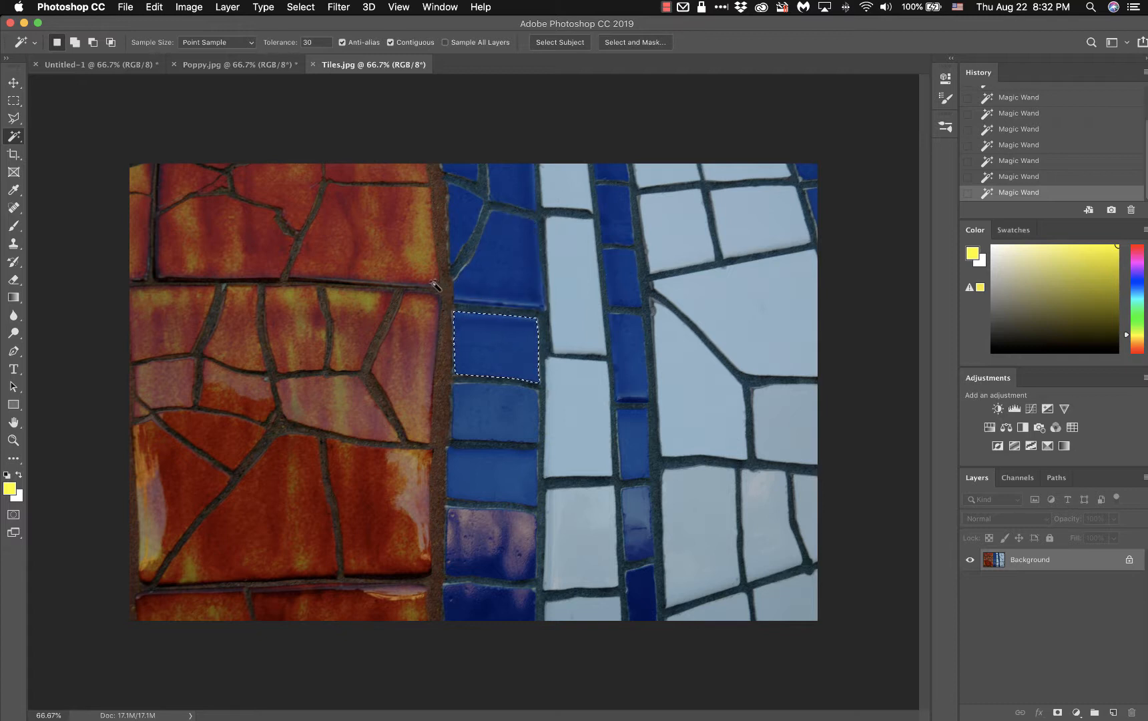
Compare Magic Wand selections on two streaked orange tiles, two pale tiles and the rectangular blue tile, each replacing the last.
{"action": "left_click", "coordinate": [383, 245]}
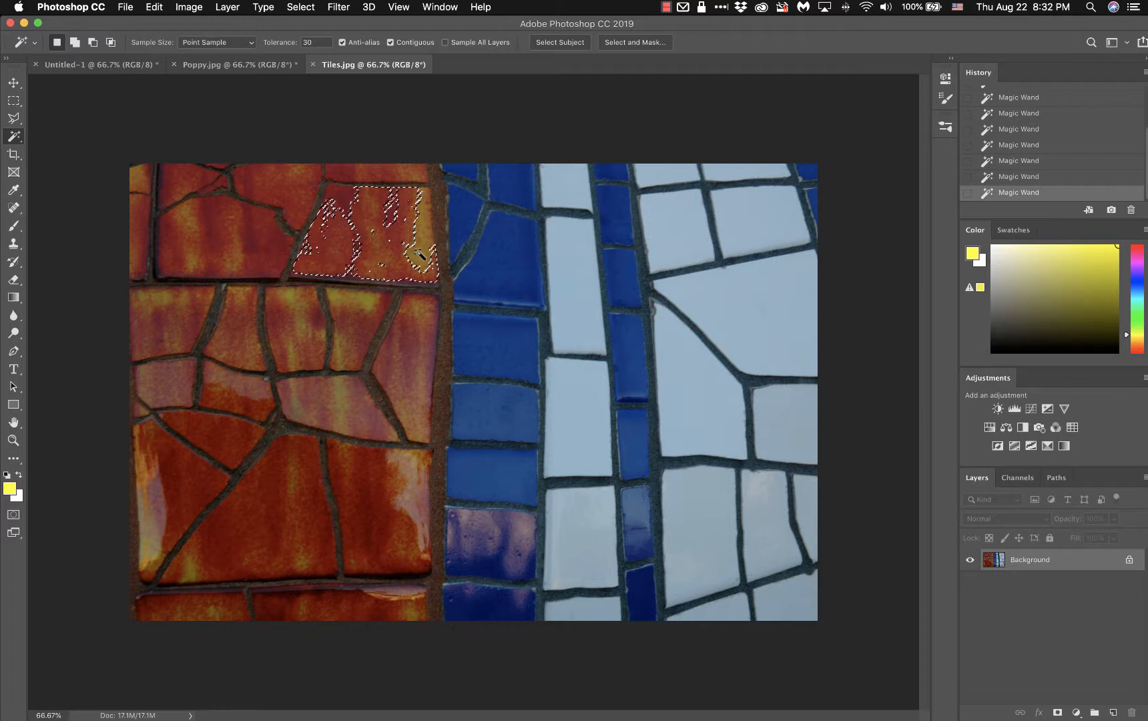
{"action": "left_click", "coordinate": [362, 304]}
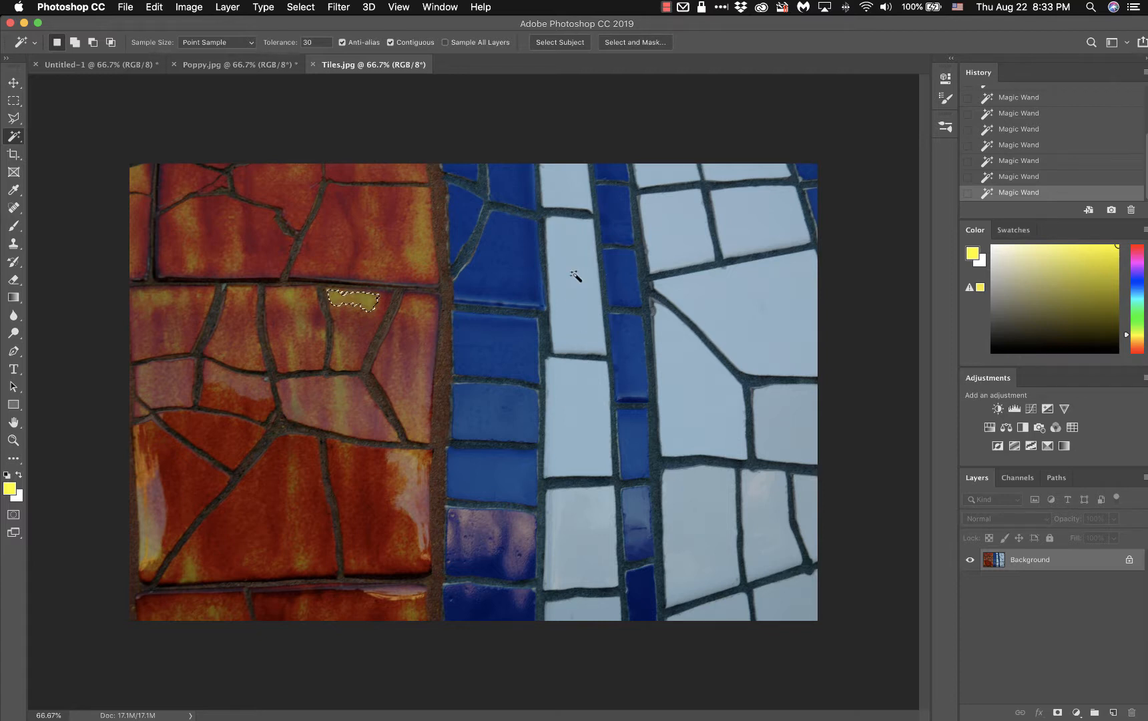
{"action": "left_click", "coordinate": [709, 310]}
{"action": "left_click", "coordinate": [592, 391]}
{"action": "left_click", "coordinate": [499, 334]}
Trace the orange tile beside the top of the blue column freehand with the Lasso tool, and clear the selection.
{"action": "left_click", "coordinate": [14, 118]}
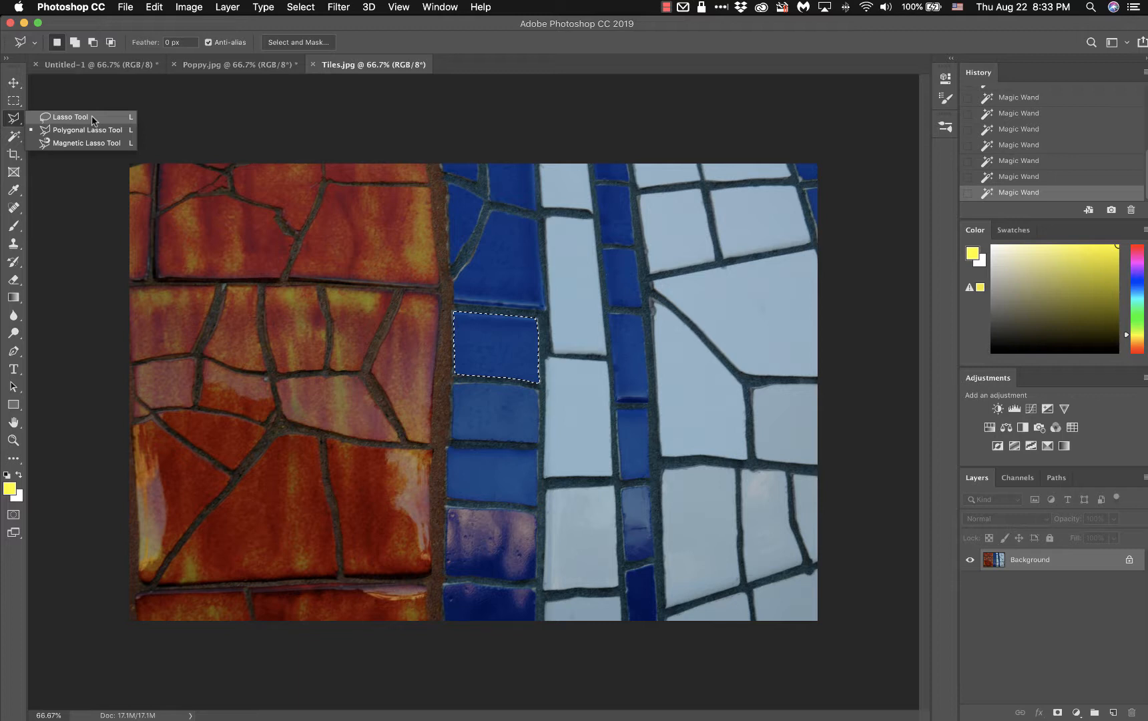
{"action": "left_click", "coordinate": [70, 117]}
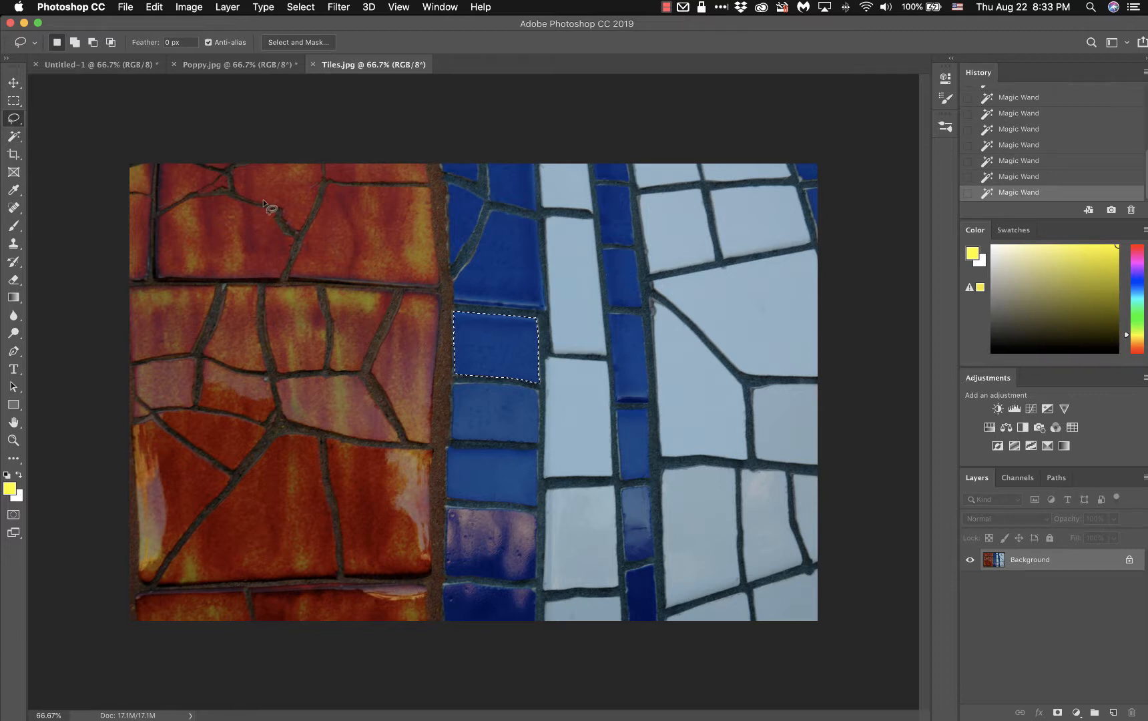
{"action": "left_click_drag", "start_coordinate": [431, 183], "coordinate": [397, 187]}
{"action": "left_click_drag", "start_coordinate": [305, 221], "coordinate": [302, 237]}
{"action": "left_click_drag", "start_coordinate": [335, 282], "coordinate": [337, 282]}
{"action": "right_click", "coordinate": [347, 201]}
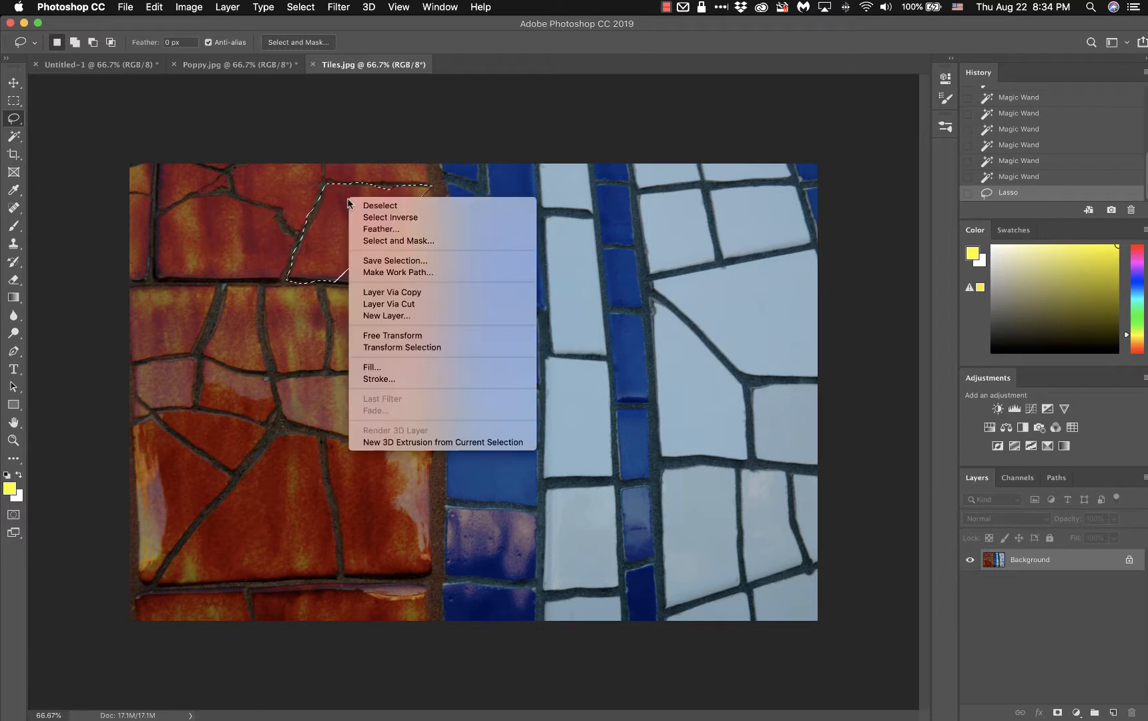
{"action": "left_click", "coordinate": [374, 206]}
Outline the same orange tile corner by corner with the Polygonal Lasso, close the shape, and deselect it with the Magic Wand.
{"action": "left_click", "coordinate": [22, 116]}
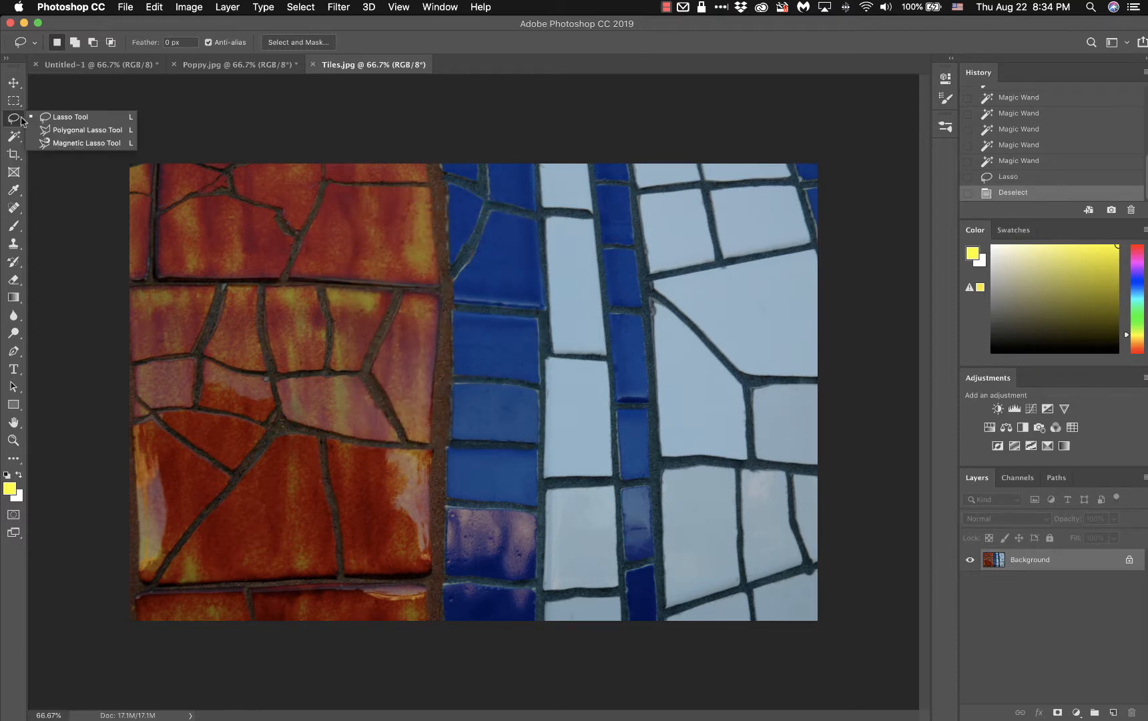
{"action": "left_click", "coordinate": [54, 128]}
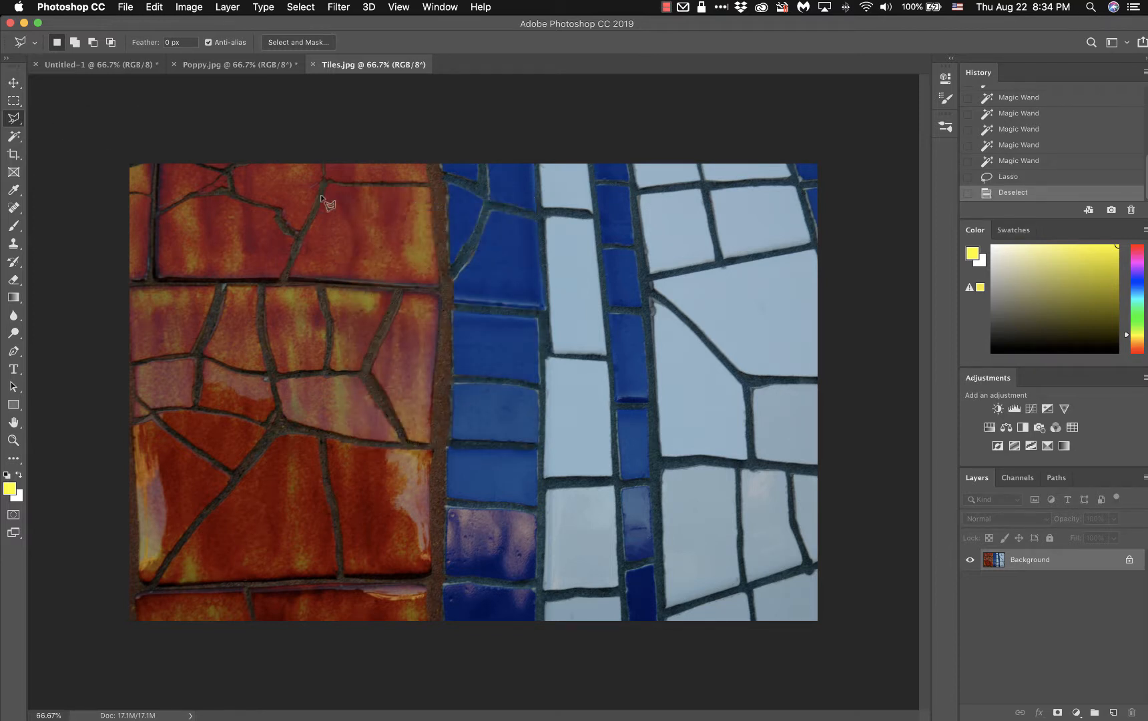
{"action": "left_click", "coordinate": [434, 185]}
{"action": "left_click", "coordinate": [323, 198]}
{"action": "left_click", "coordinate": [287, 279]}
{"action": "left_click", "coordinate": [441, 287]}
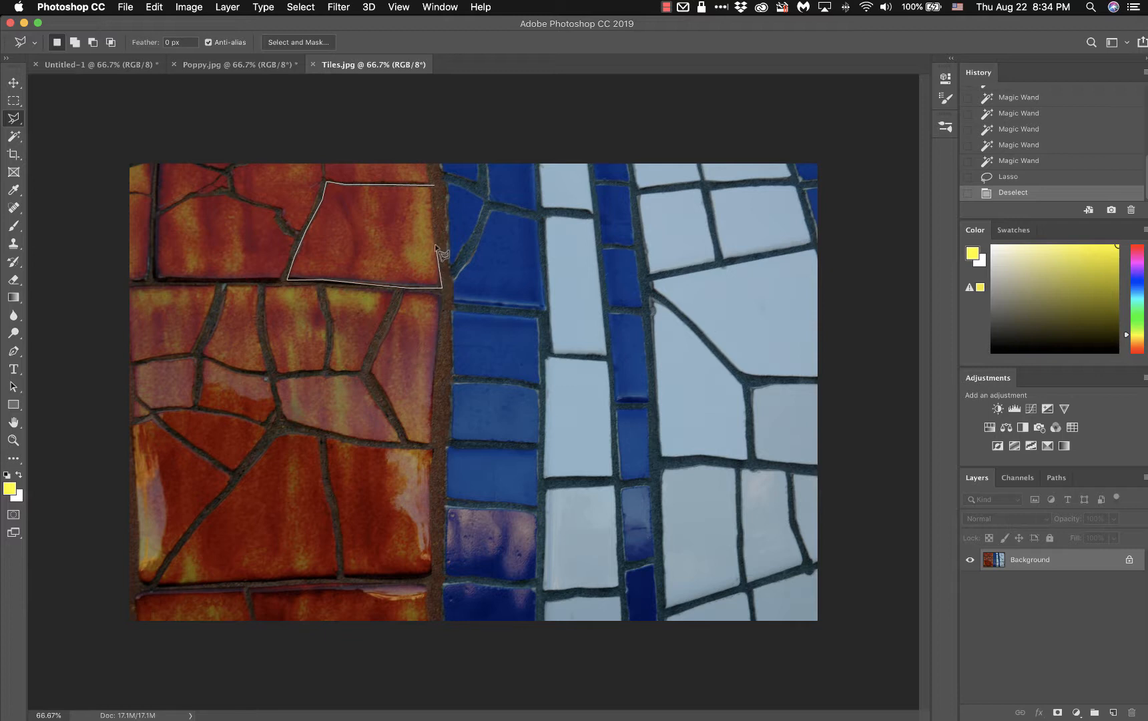
{"action": "left_click", "coordinate": [435, 186]}
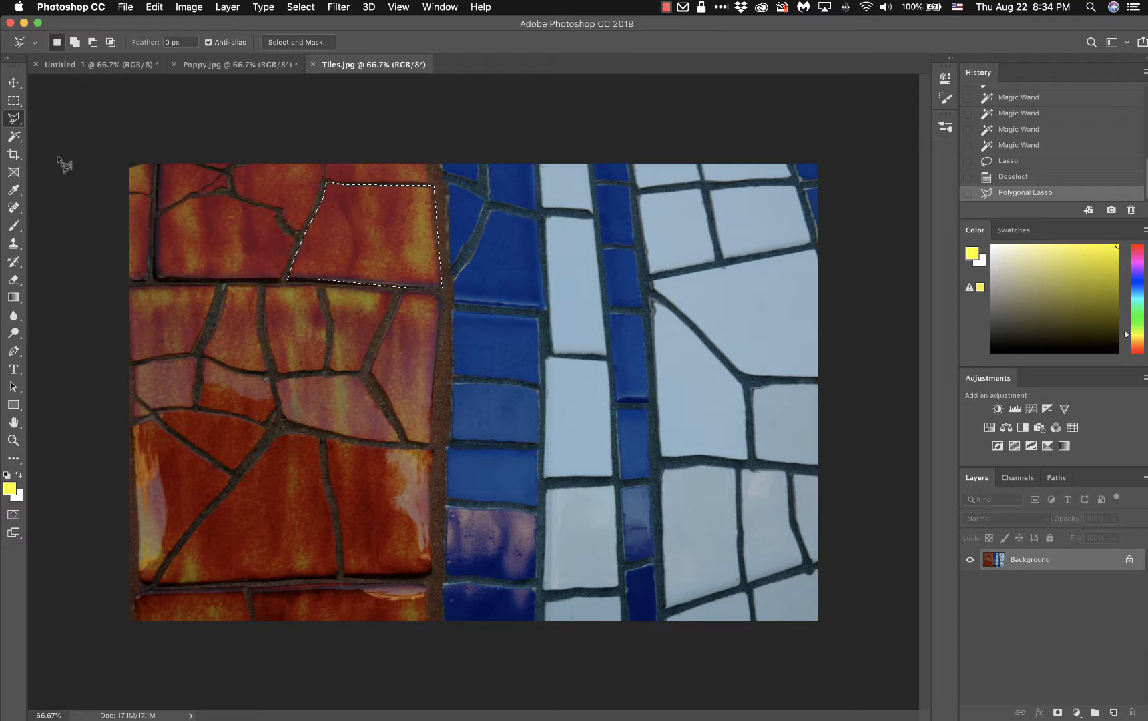
{"action": "left_click", "coordinate": [15, 136]}
{"action": "left_click", "coordinate": [246, 133]}
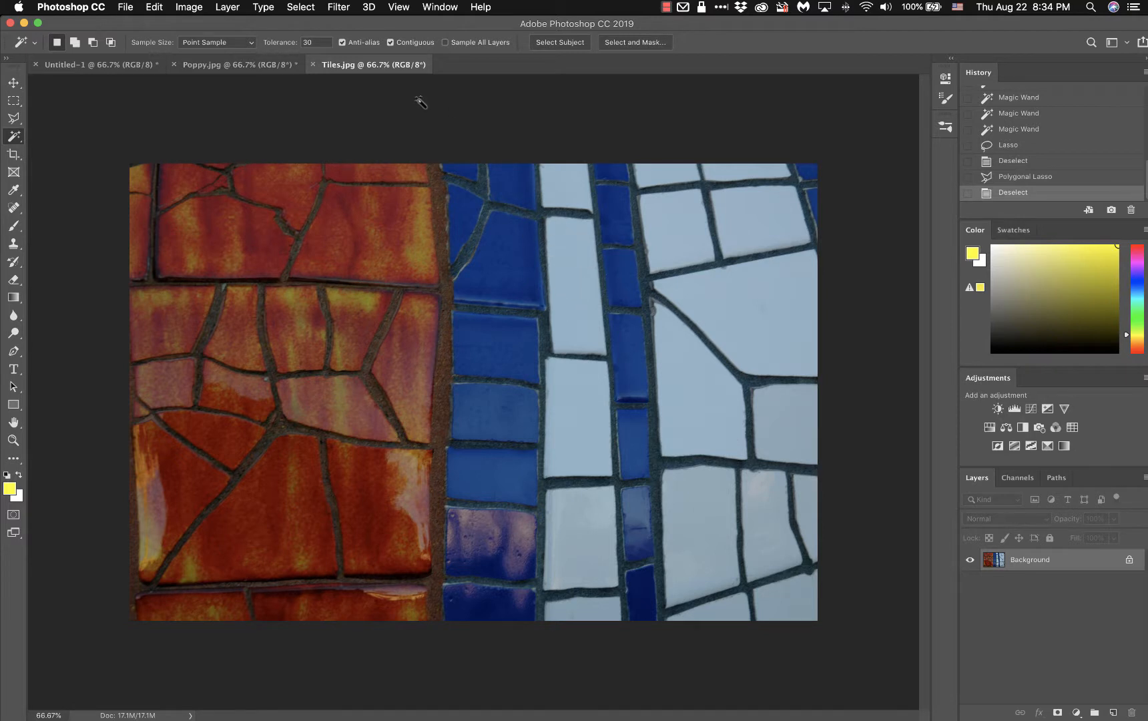
Switch to the Finder window and open DC.jpg from PhotoShop_ClassFiles as a new document in Photoshop.
{"action": "key", "text": "ctrl+Up"}
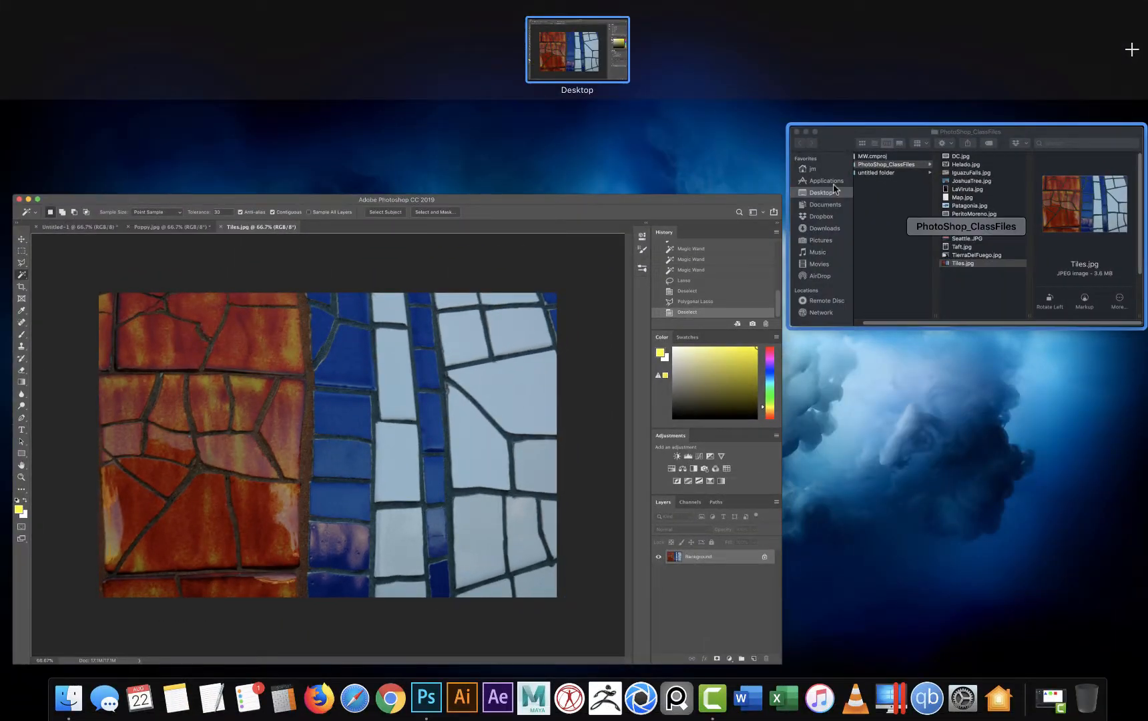
{"action": "left_click", "coordinate": [834, 188]}
{"action": "left_click", "coordinate": [805, 146]}
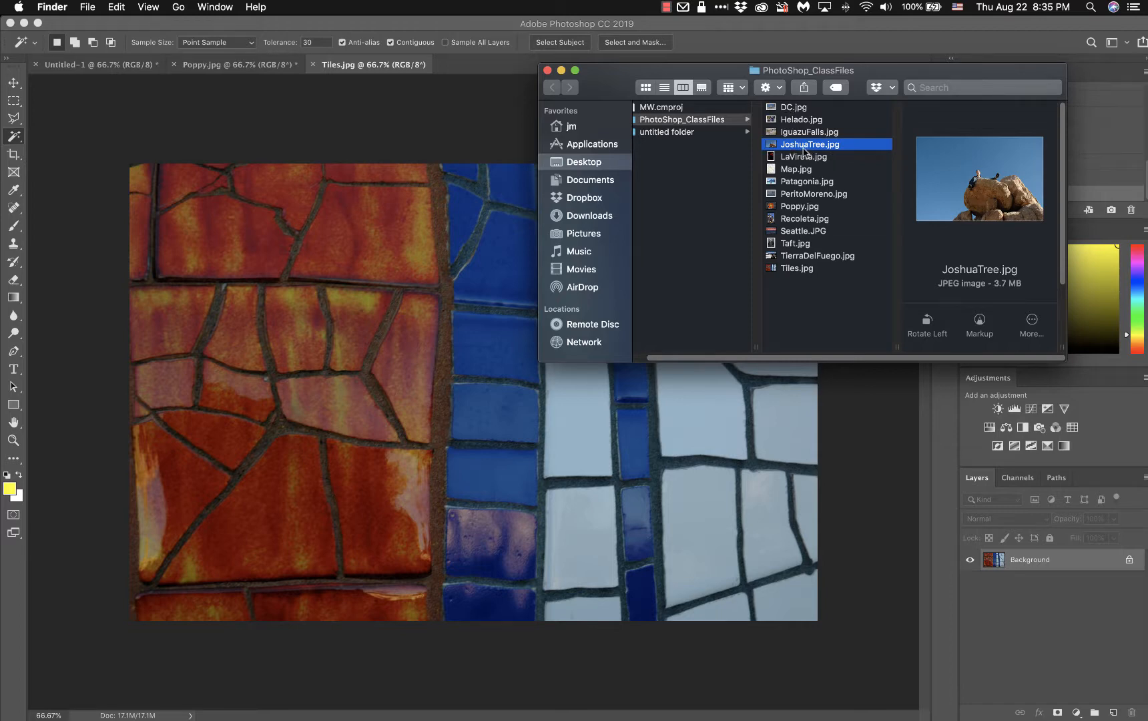
{"action": "left_click", "coordinate": [789, 108]}
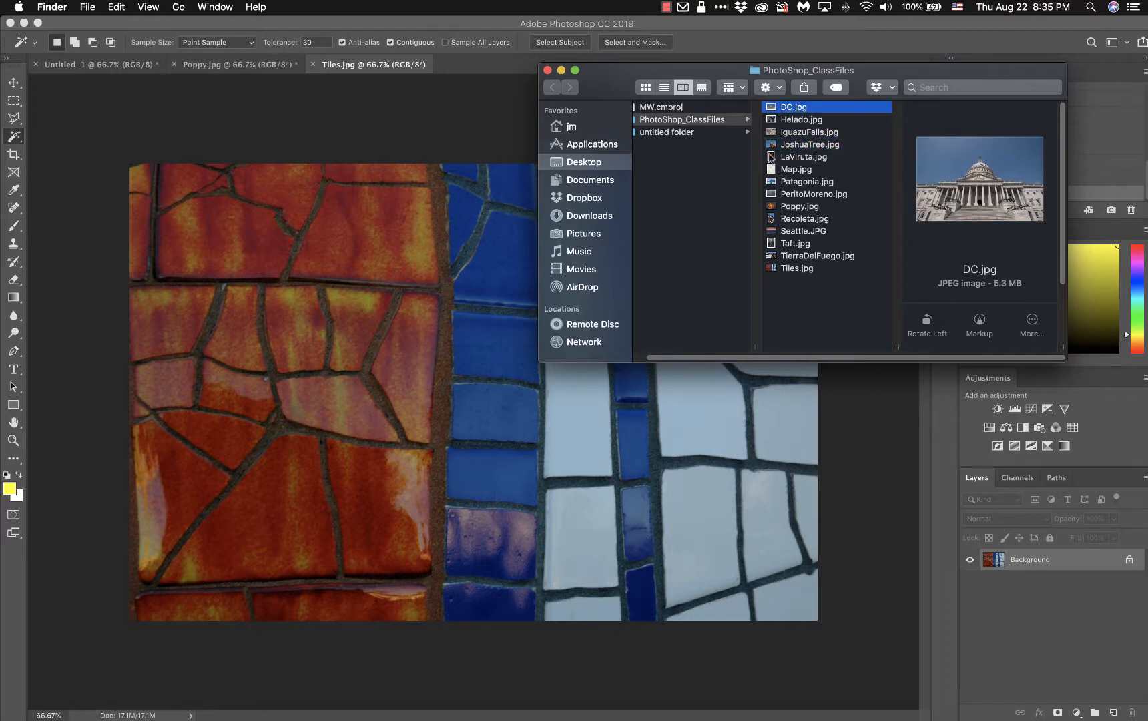
{"action": "left_click_drag", "start_coordinate": [617, 84], "coordinate": [789, 219]}
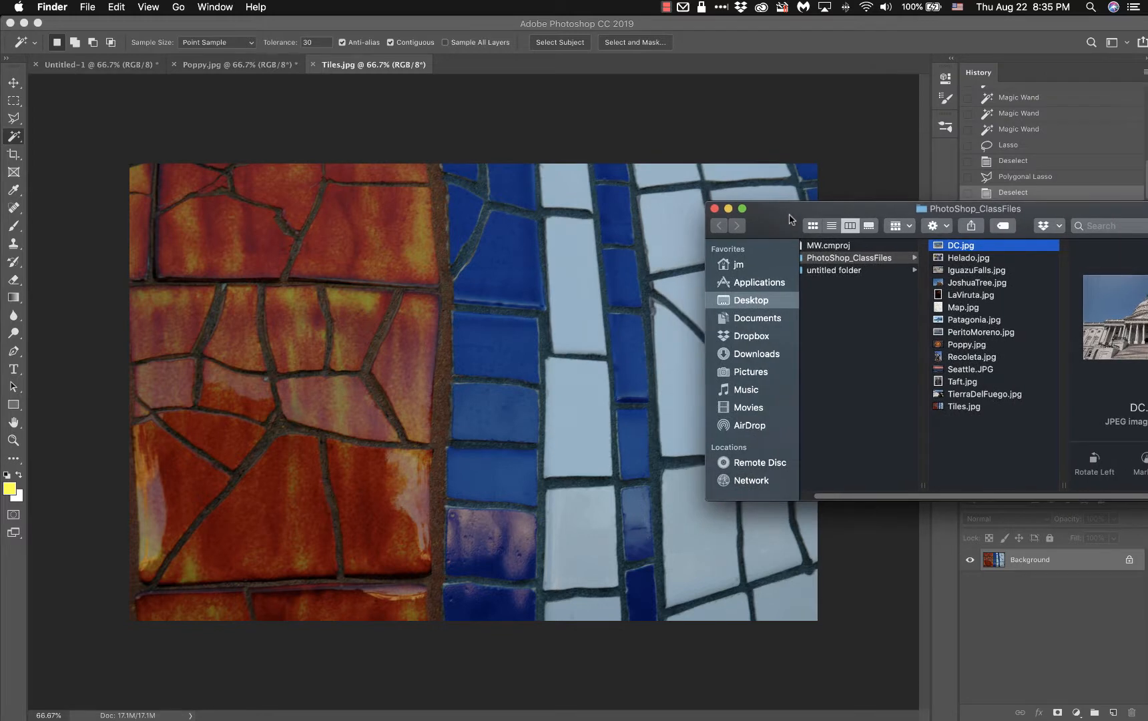
{"action": "left_click_drag", "start_coordinate": [1102, 295], "coordinate": [494, 65]}
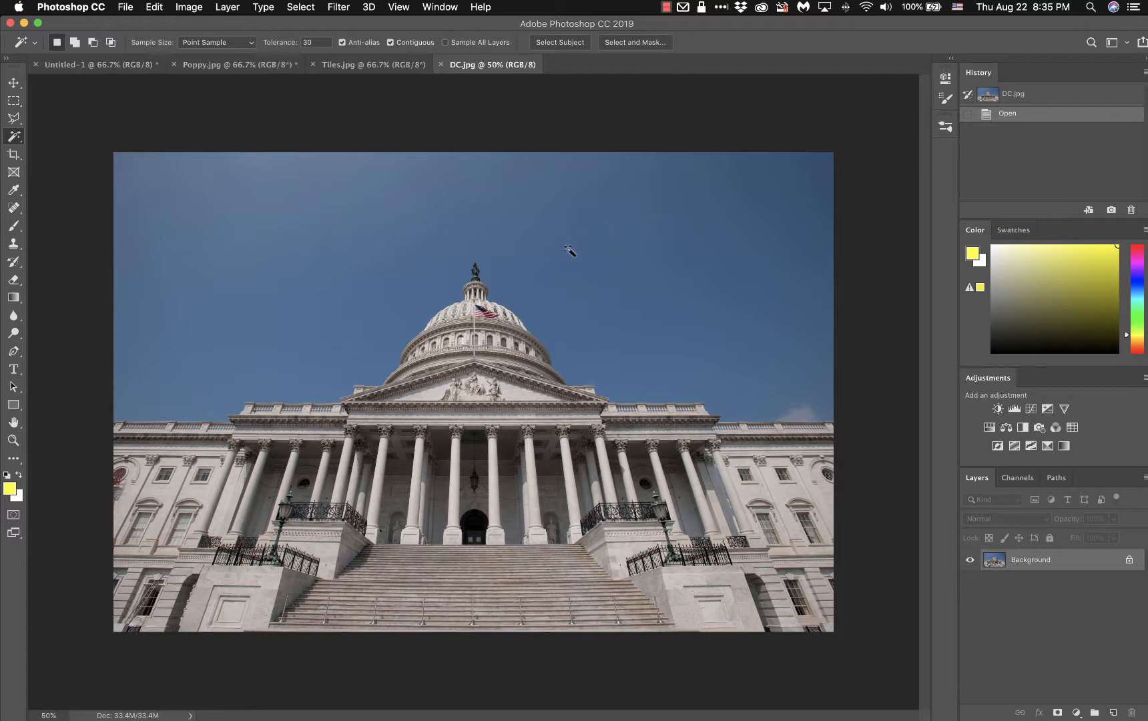
Select the sky with the Magic Wand at tolerance 30, repeat at tolerance 50, and clear each selection.
{"action": "left_click", "coordinate": [562, 253]}
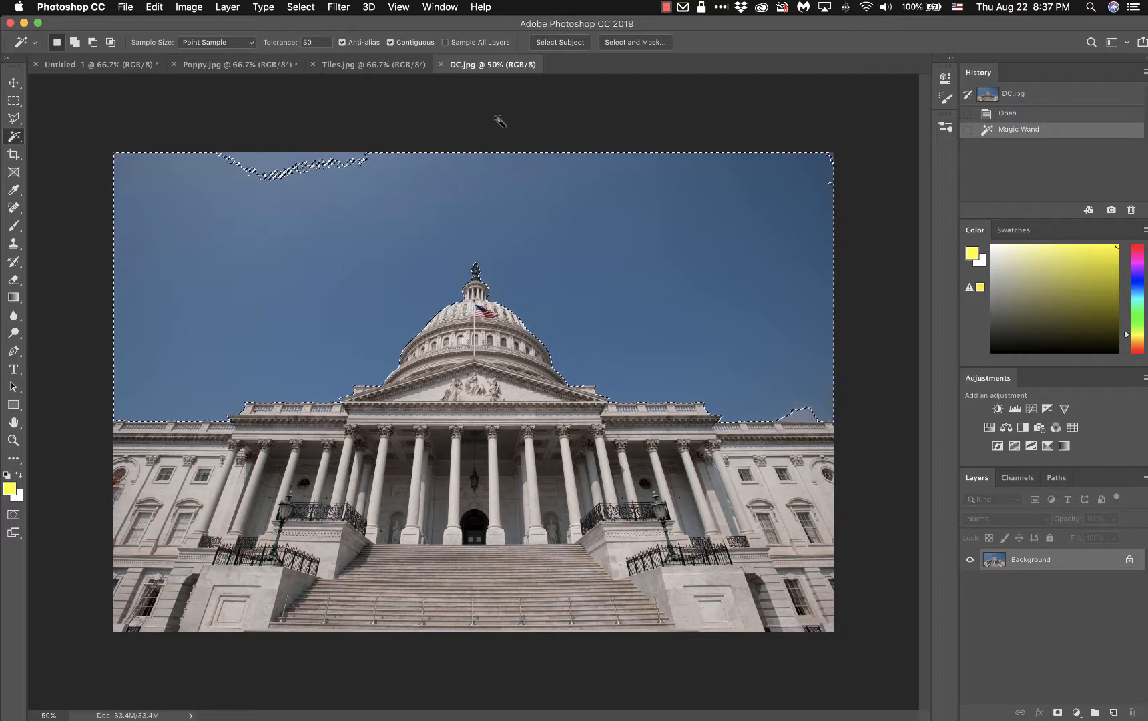
{"action": "key", "text": "super+d"}
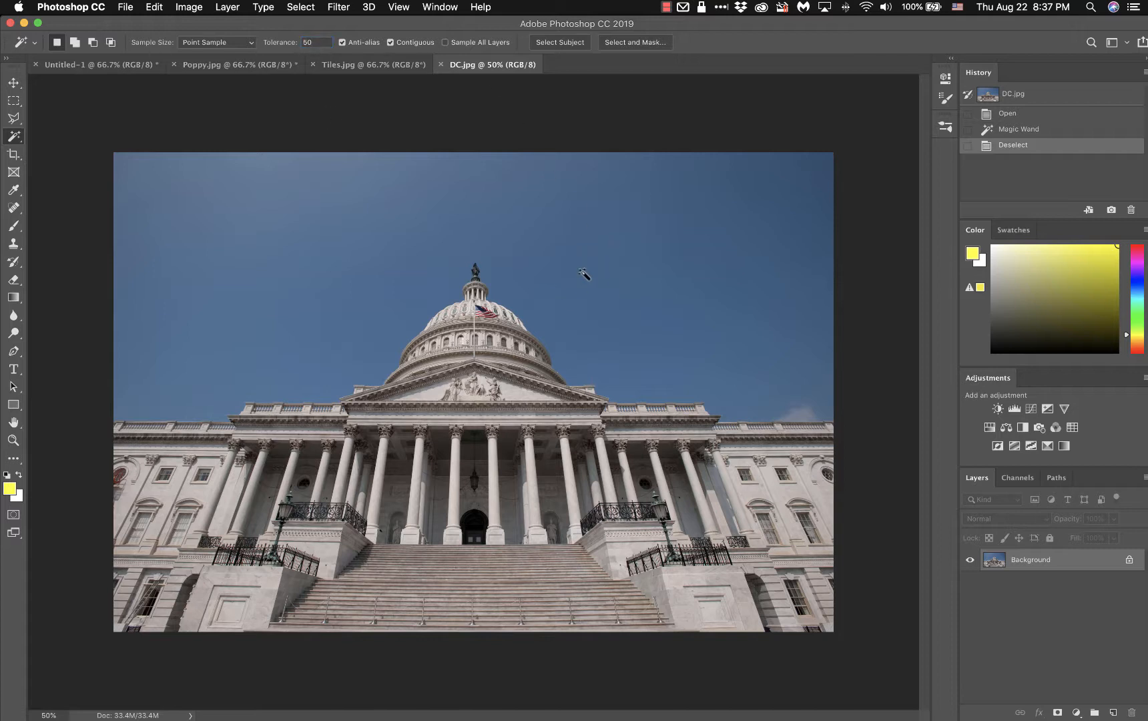
{"action": "left_click", "coordinate": [573, 265]}
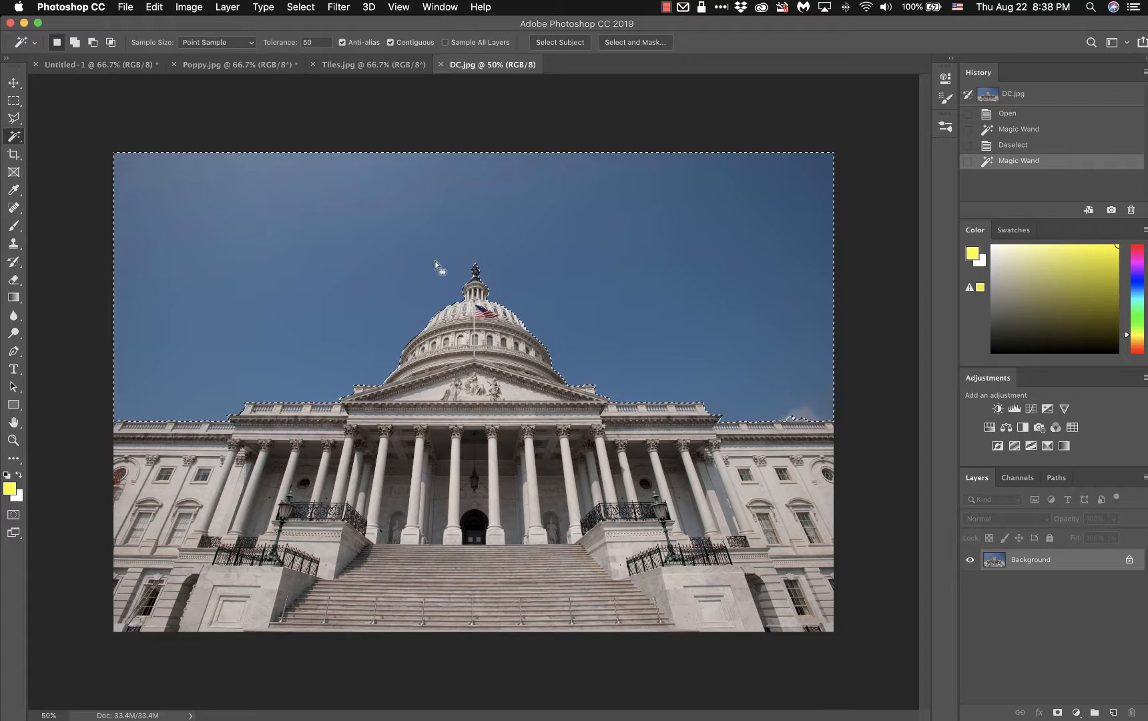
{"action": "right_click", "coordinate": [387, 193]}
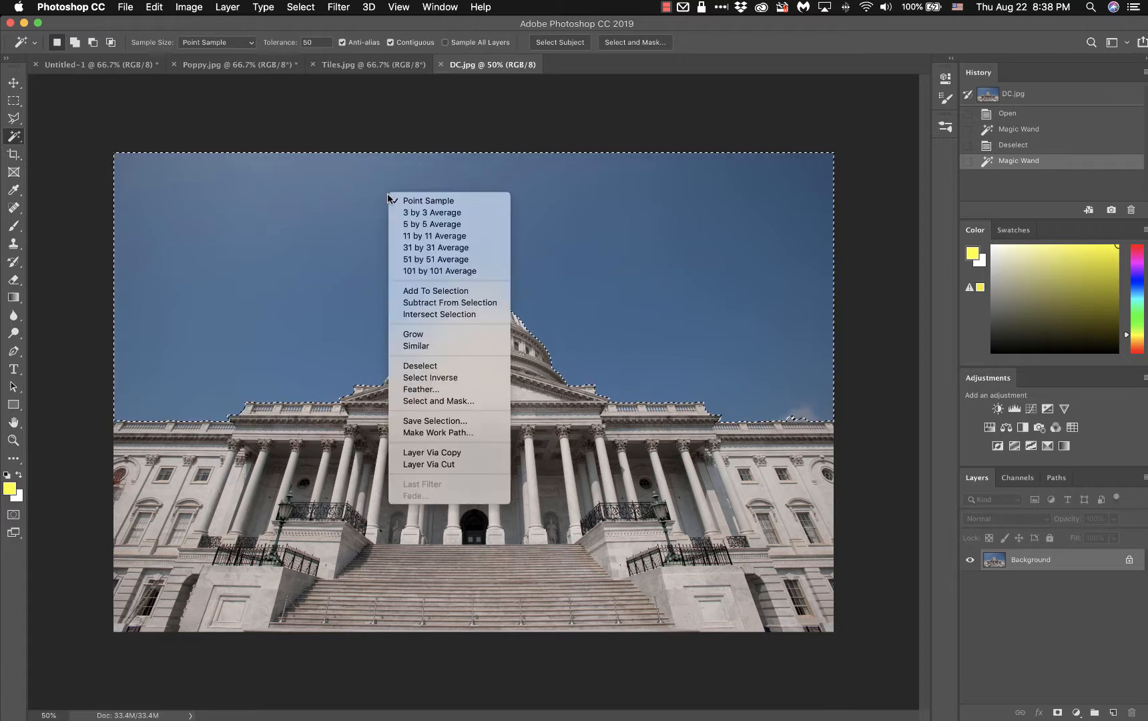
{"action": "left_click", "coordinate": [425, 366]}
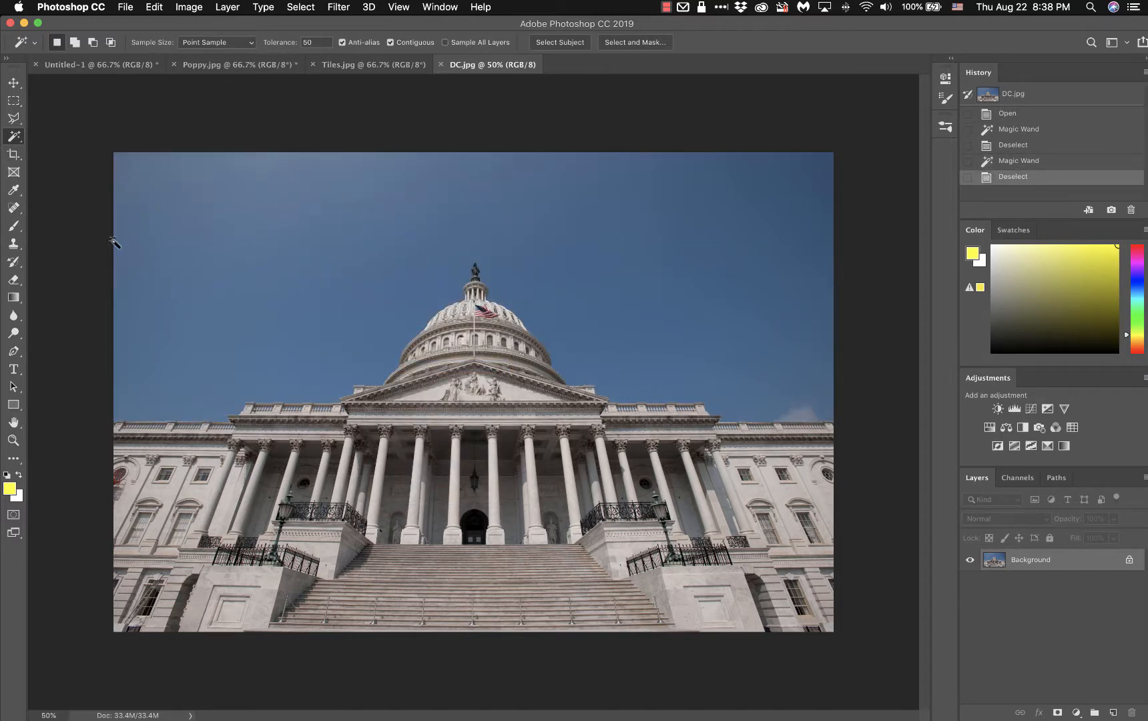
Outline the sky along the image edges and the building's roofline with the Polygonal Lasso, and deselect it.
{"action": "left_click", "coordinate": [14, 122]}
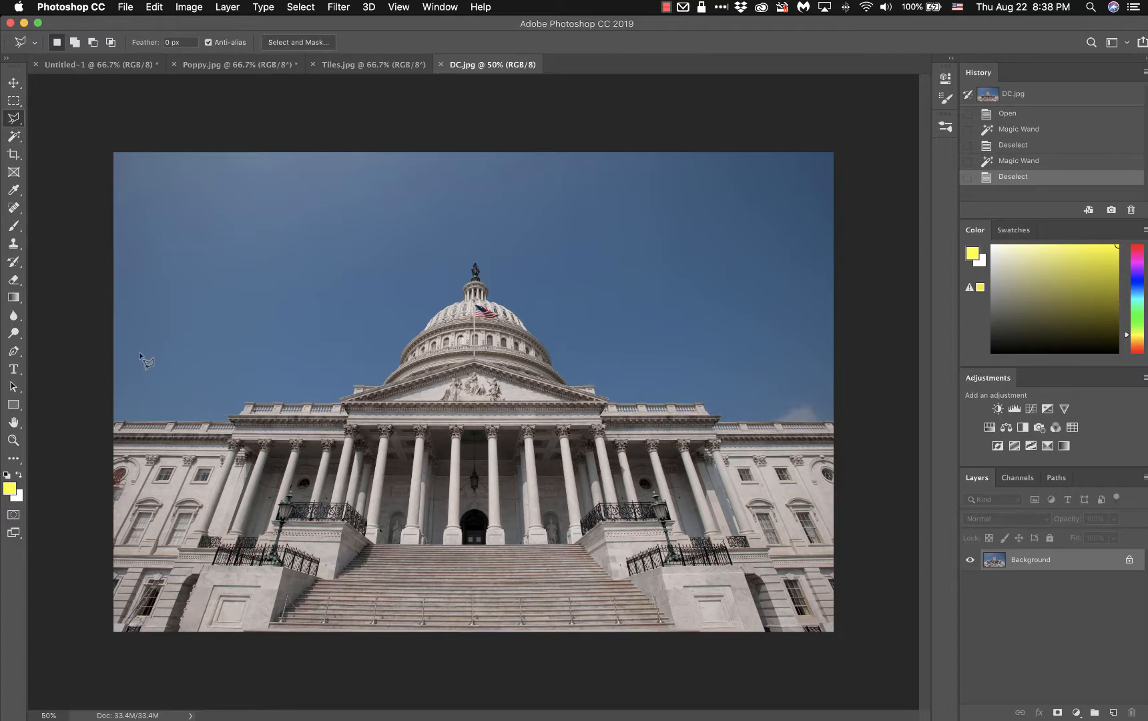
{"action": "left_click", "coordinate": [110, 420]}
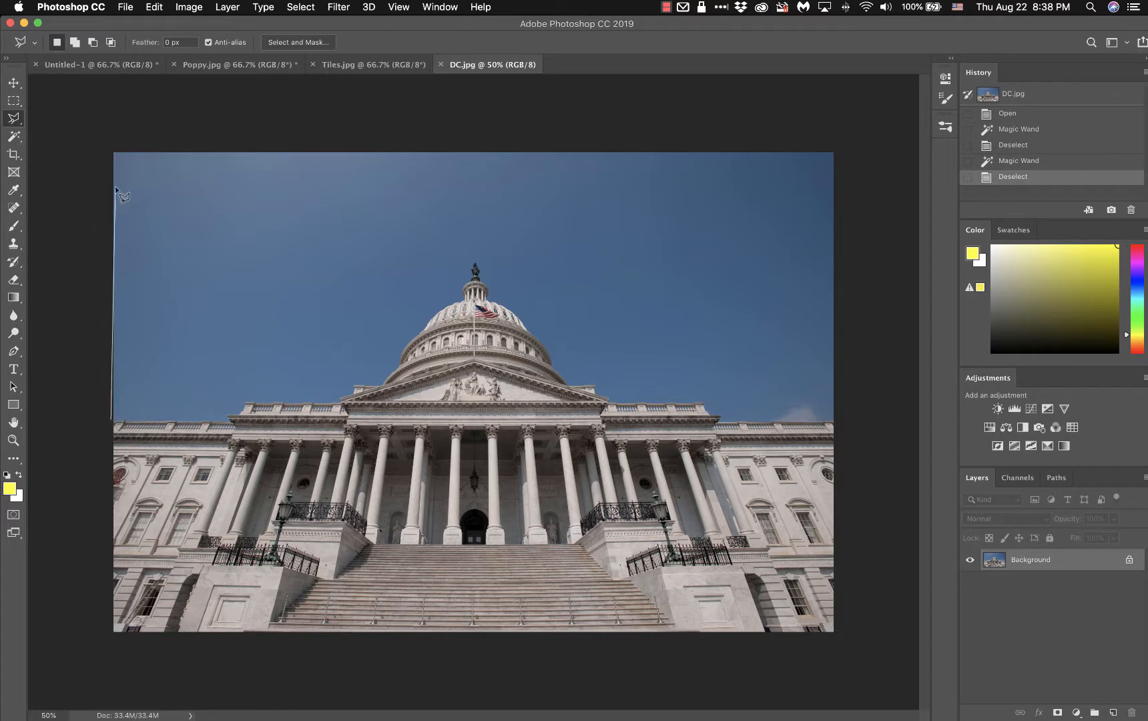
{"action": "left_click", "coordinate": [112, 150]}
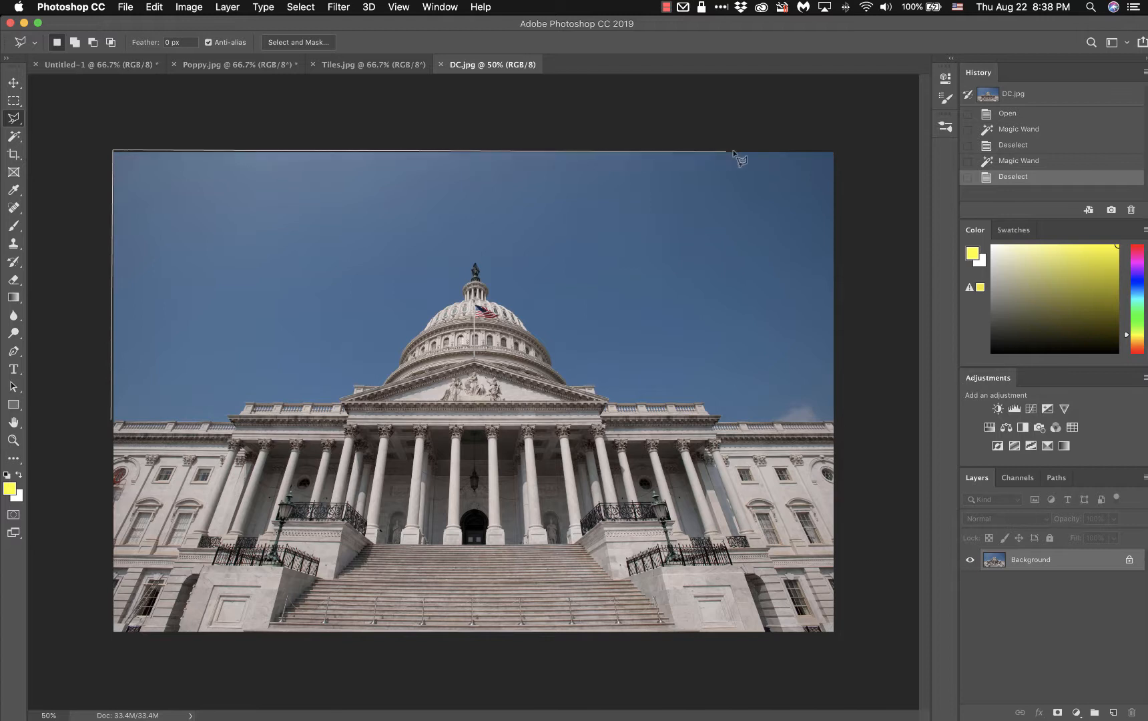
{"action": "left_click", "coordinate": [832, 152]}
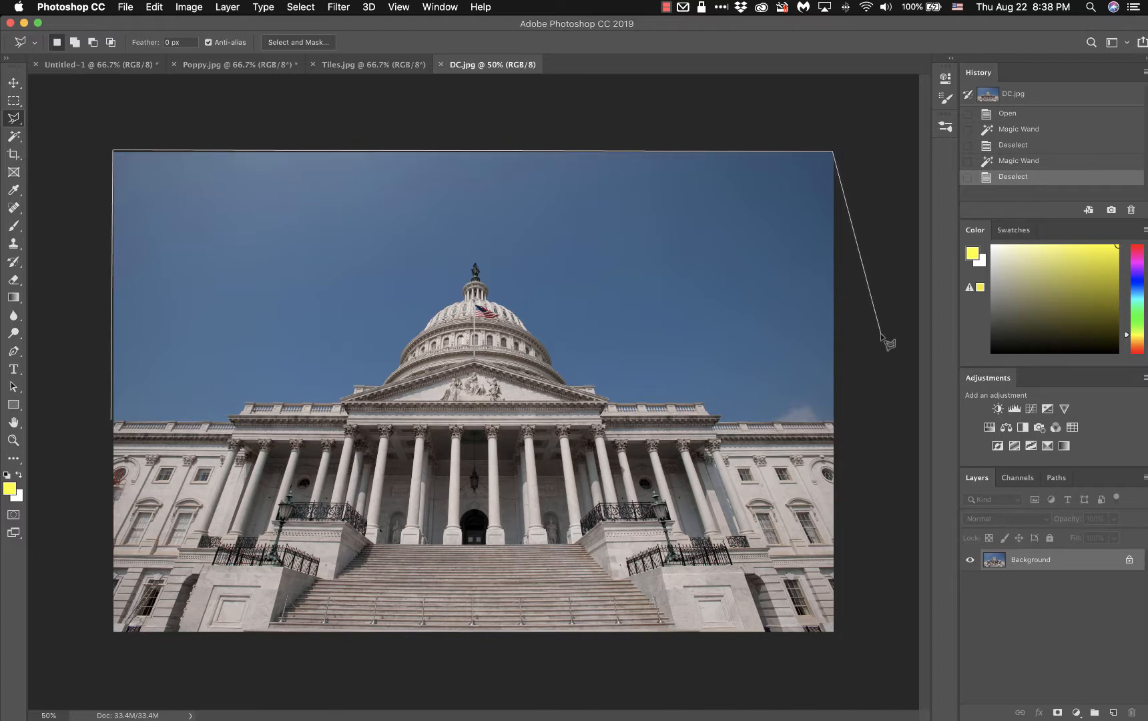
{"action": "left_click", "coordinate": [831, 418]}
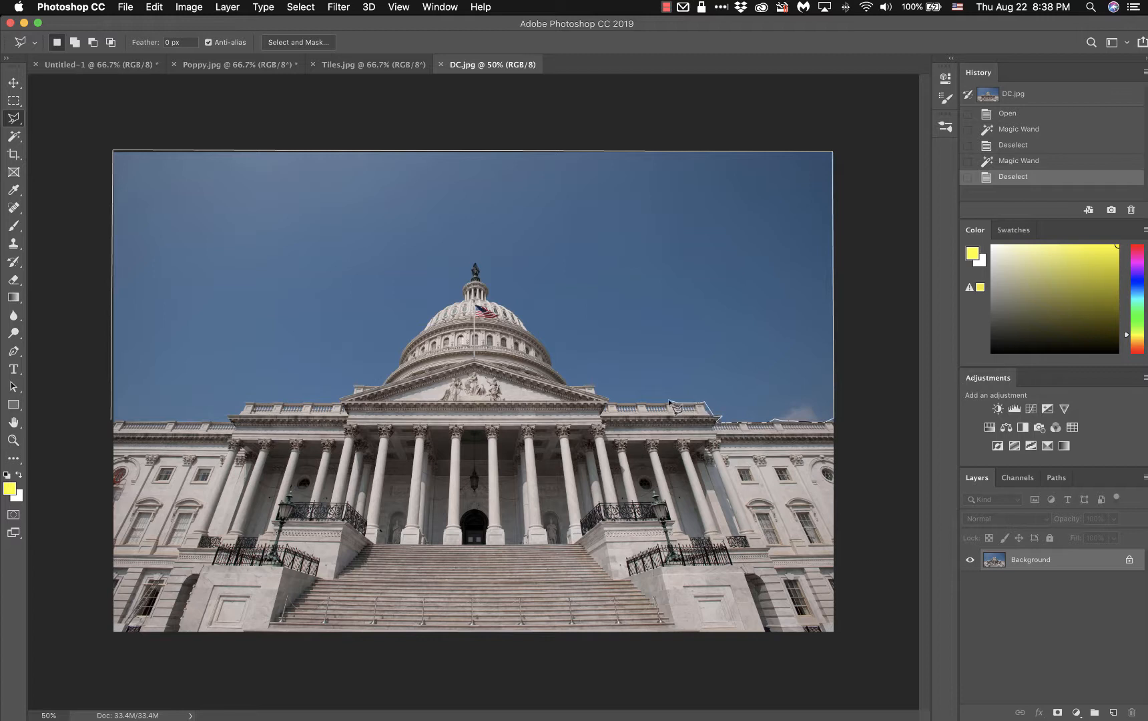
{"action": "left_click", "coordinate": [670, 402]}
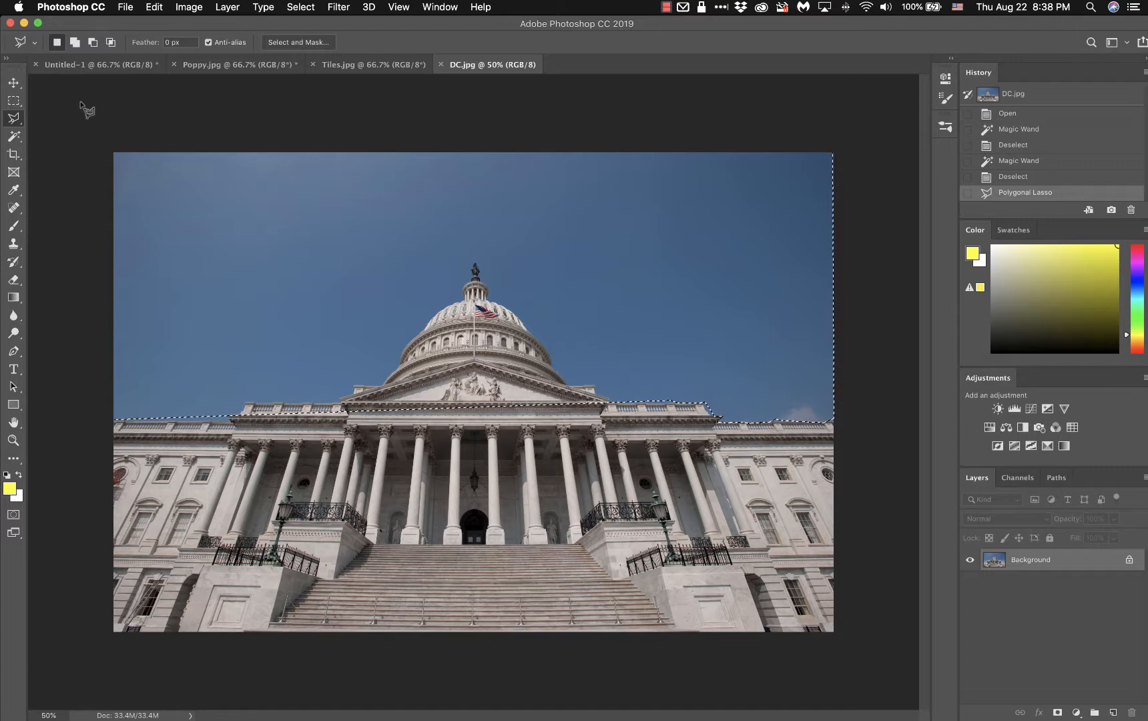
{"action": "right_click", "coordinate": [310, 187]}
{"action": "left_click", "coordinate": [311, 190]}
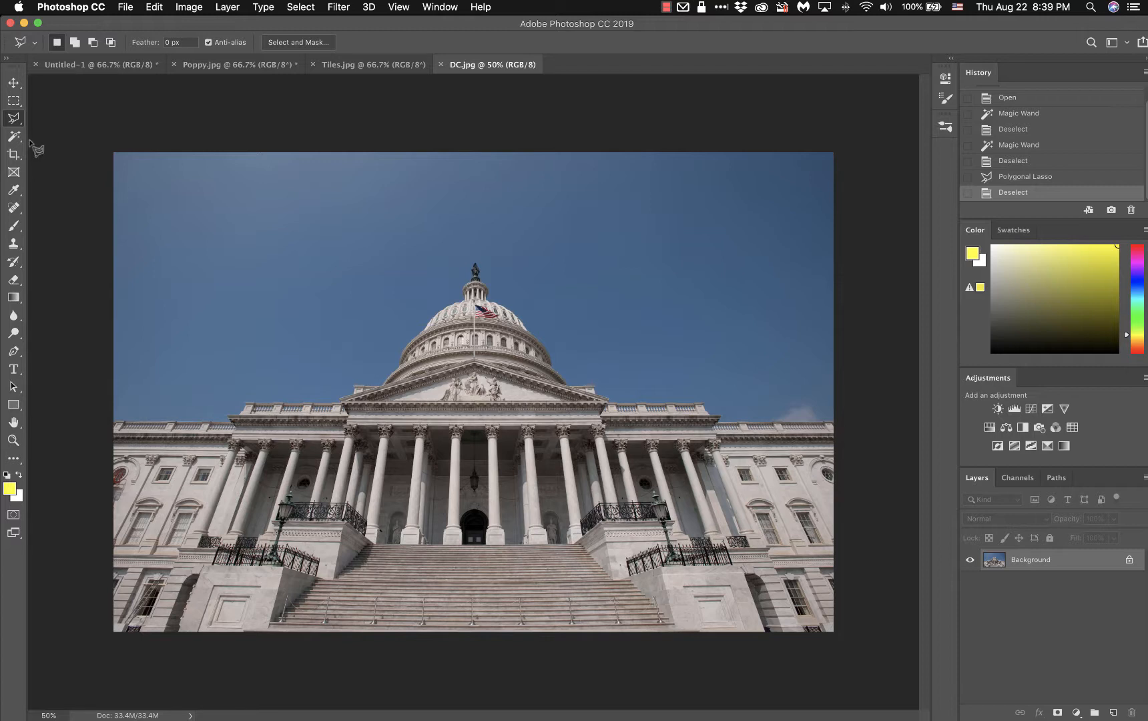
Select the sky above the Capitol in DC.jpg with the Magic Wand at tolerance 50.
{"action": "left_click", "coordinate": [16, 102]}
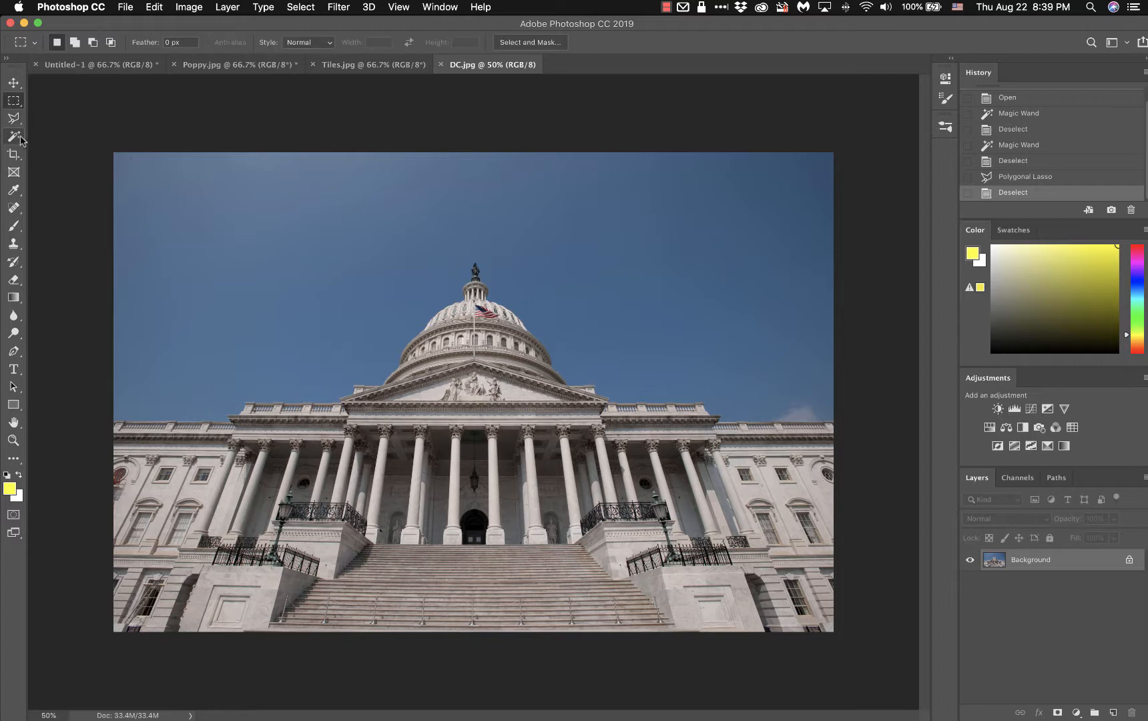
{"action": "left_click", "coordinate": [13, 120]}
{"action": "left_click", "coordinate": [13, 139]}
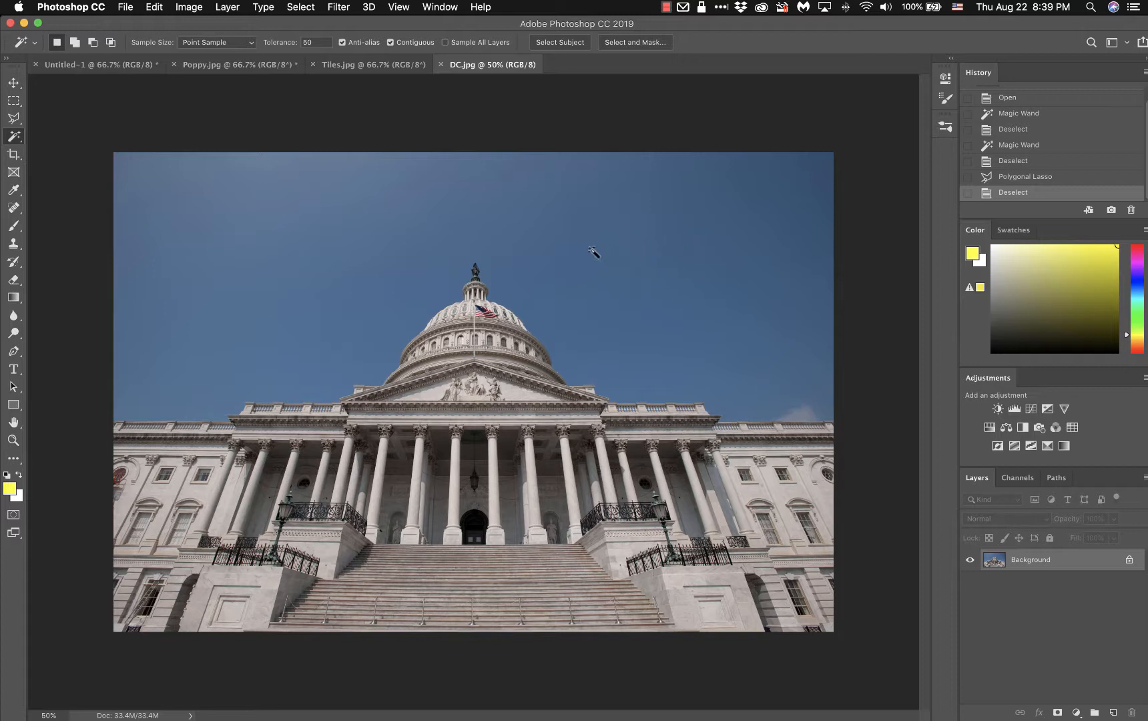
{"action": "left_click", "coordinate": [592, 250]}
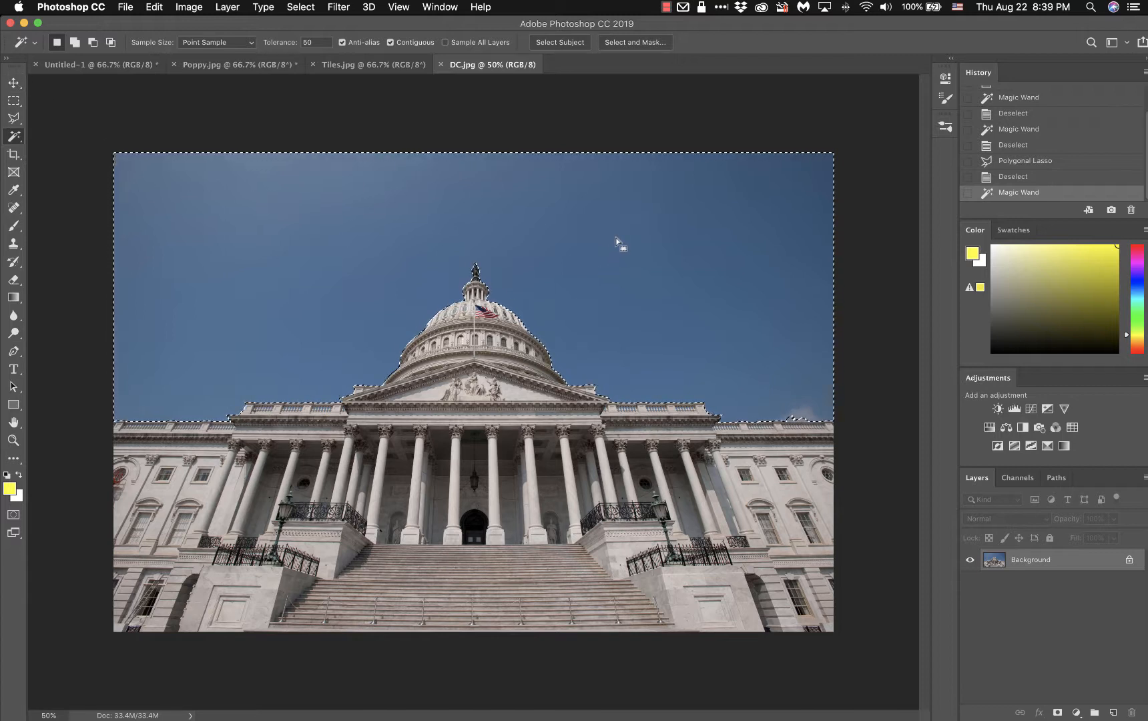
{"action": "key", "text": "shift+BackSpace"}
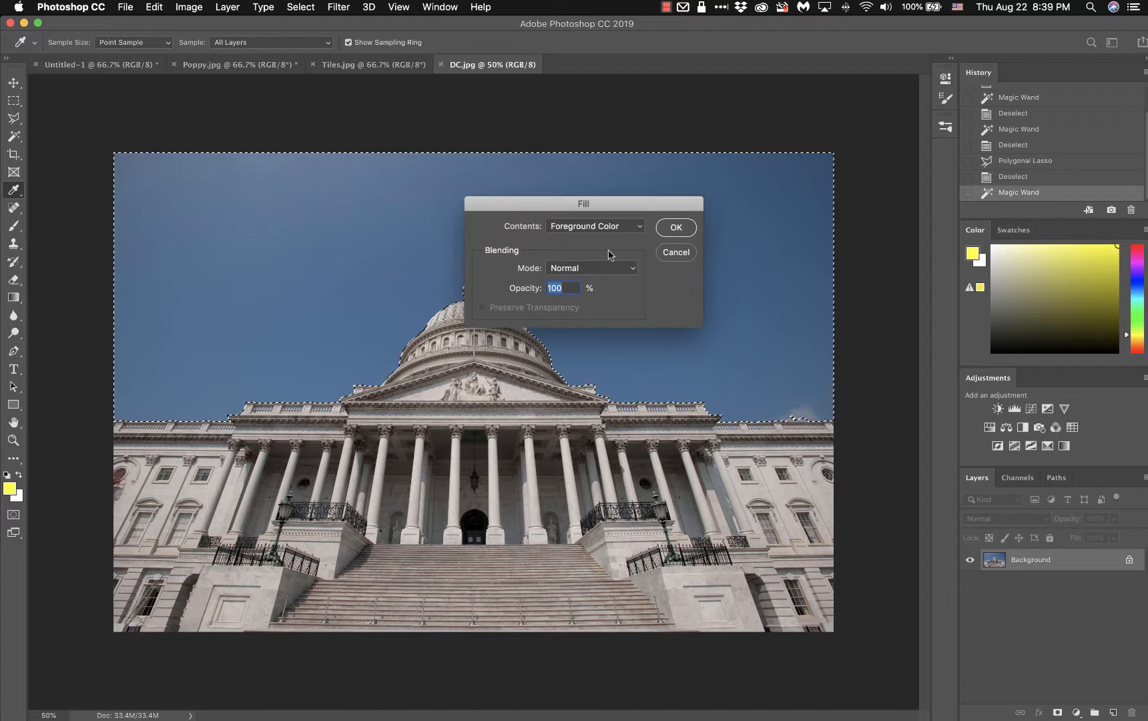
{"action": "left_click", "coordinate": [675, 253]}
{"action": "key", "text": "w"}
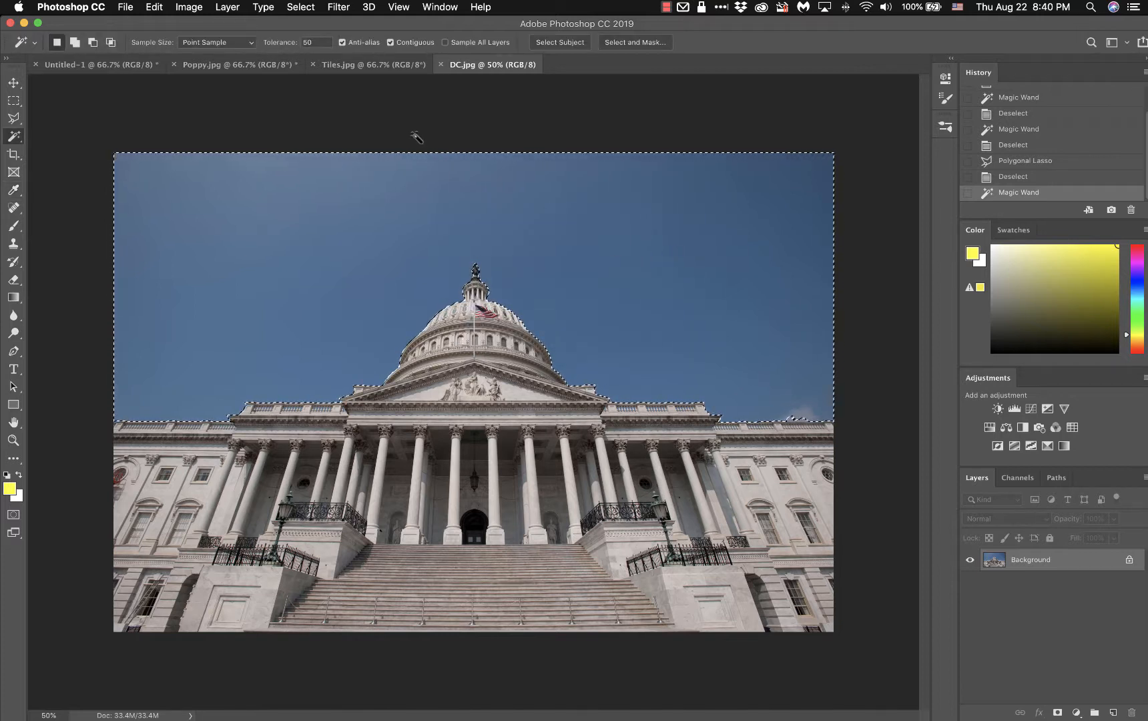
Clear the contents of the selected sky and undo the clearing.
{"action": "left_click", "coordinate": [154, 7]}
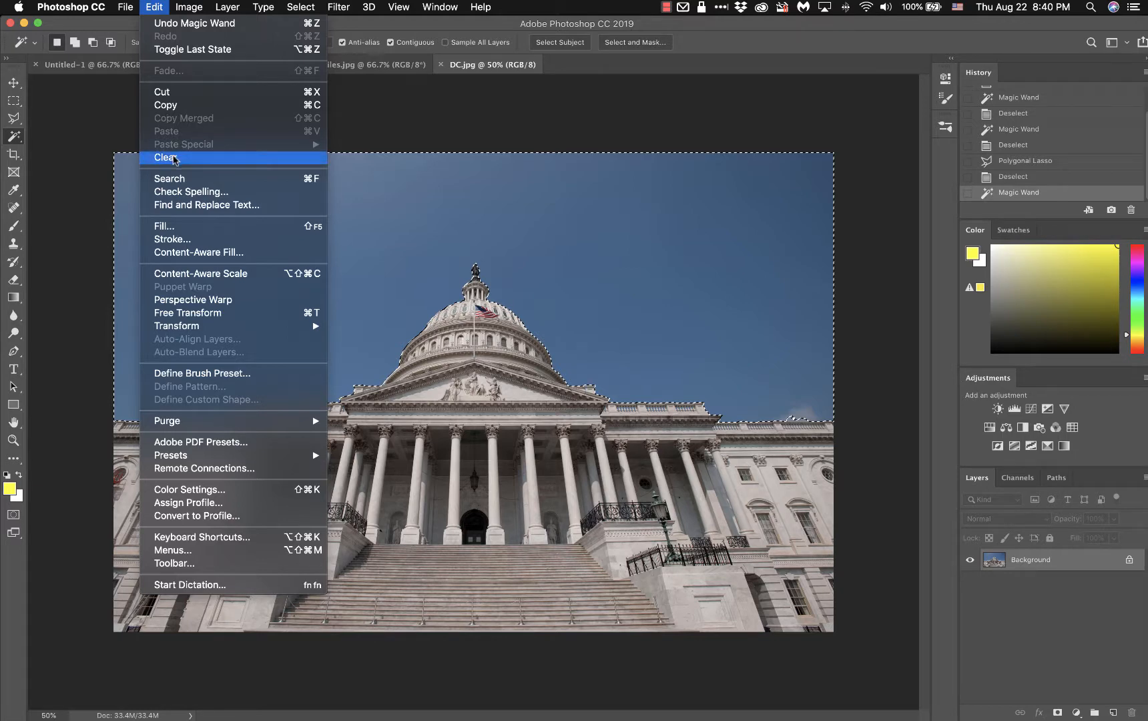
{"action": "left_click", "coordinate": [173, 159]}
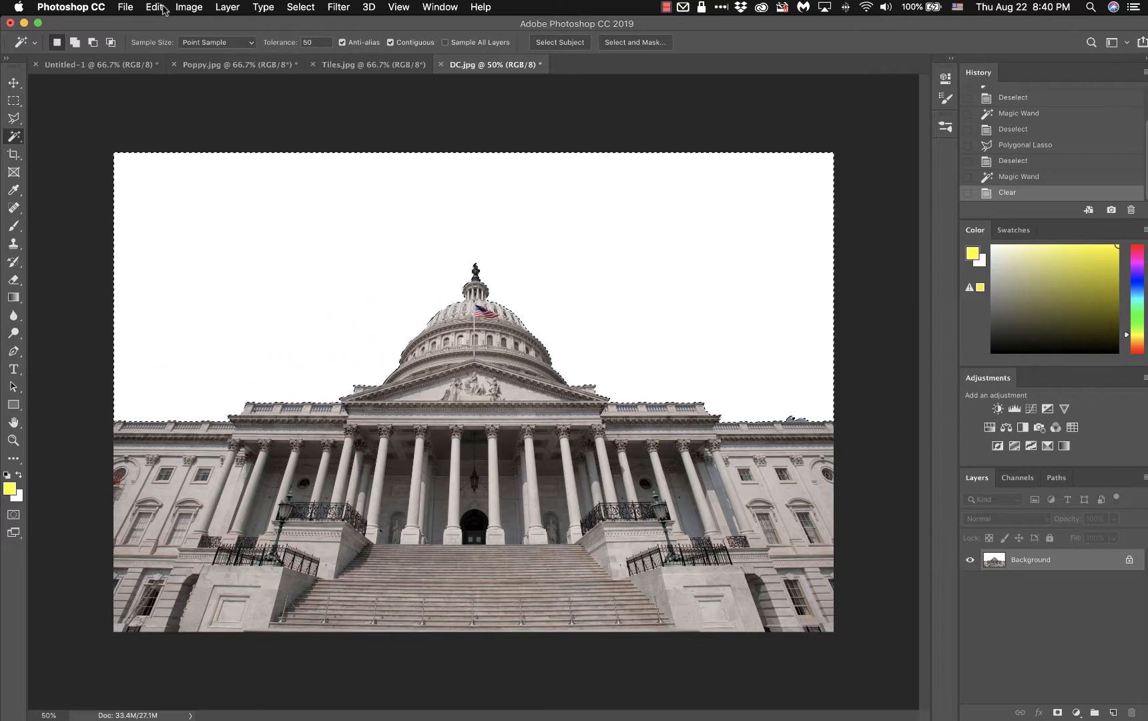
{"action": "left_click", "coordinate": [154, 7]}
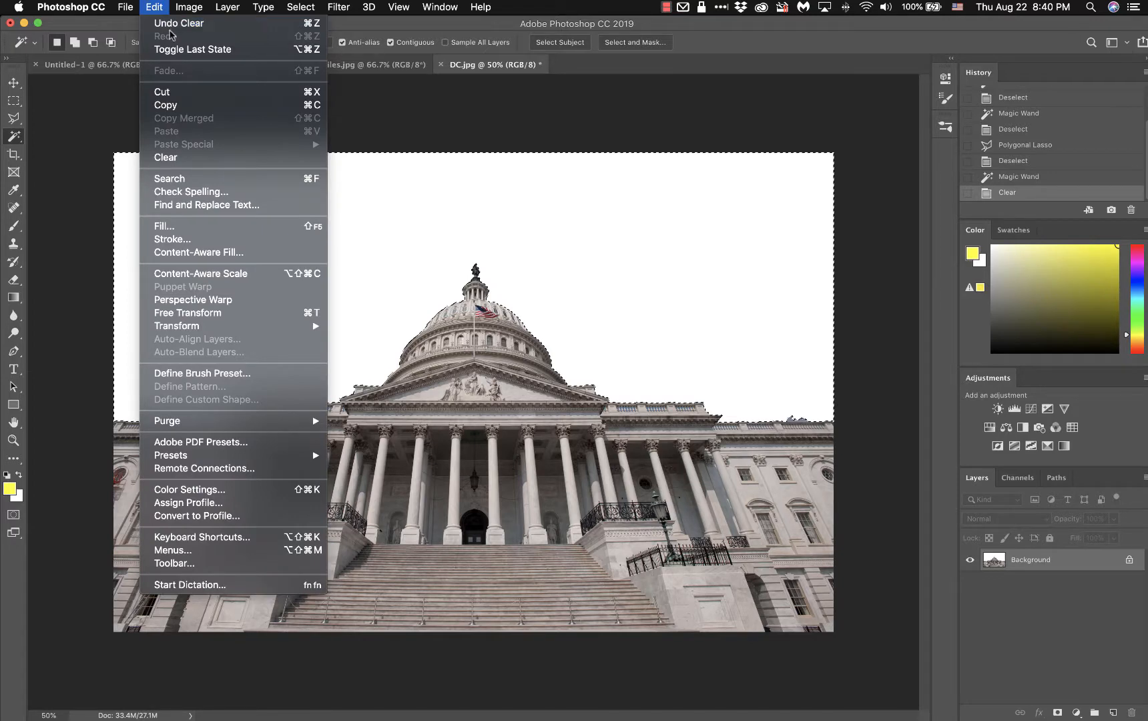
{"action": "left_click", "coordinate": [174, 23]}
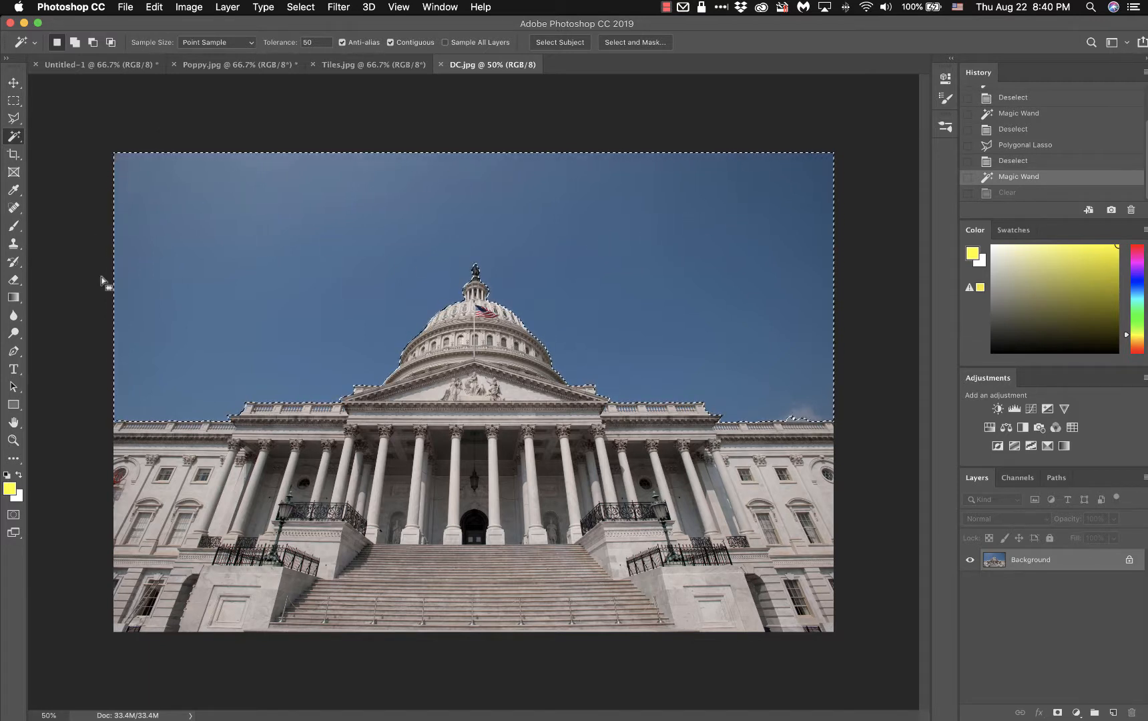
Invert the sky selection, try moving the selected building slightly upward, and revert to the history state before the move.
{"action": "right_click", "coordinate": [561, 190]}
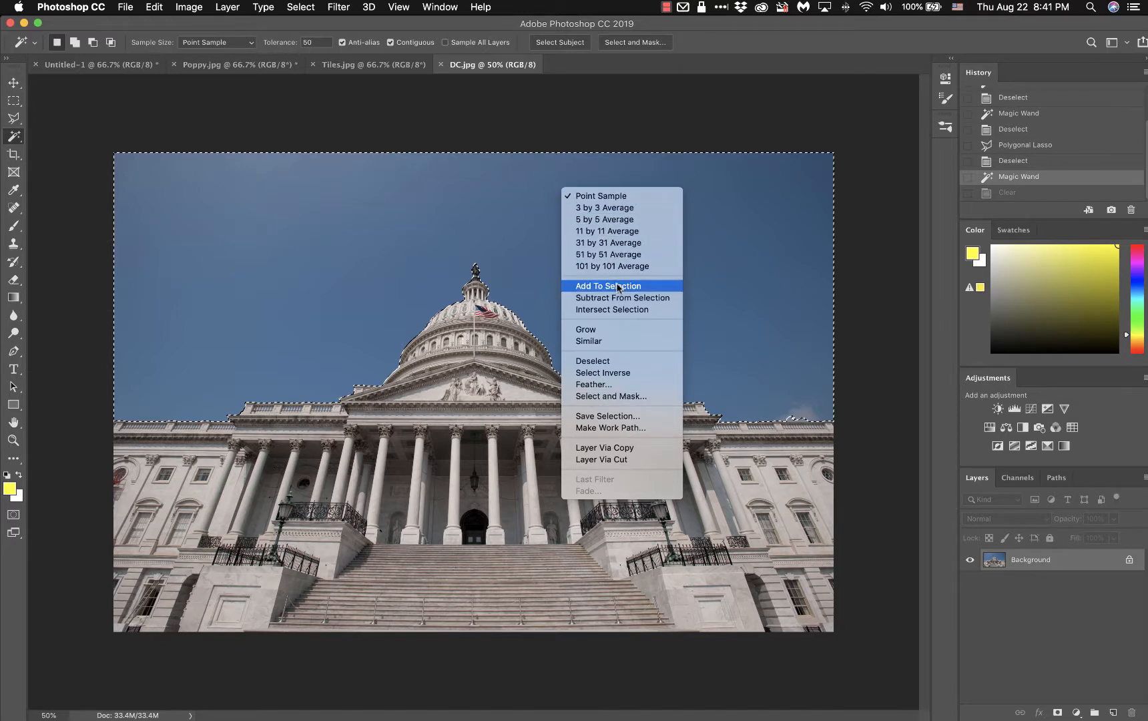
{"action": "left_click", "coordinate": [614, 374]}
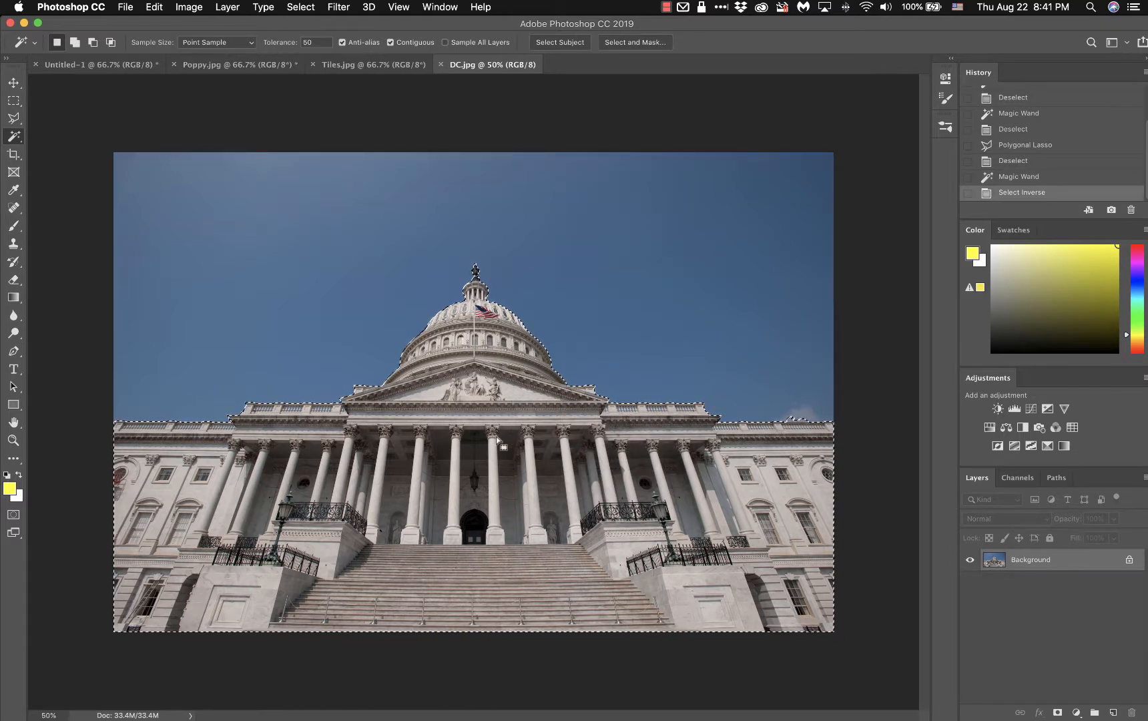
{"action": "left_click", "coordinate": [13, 82]}
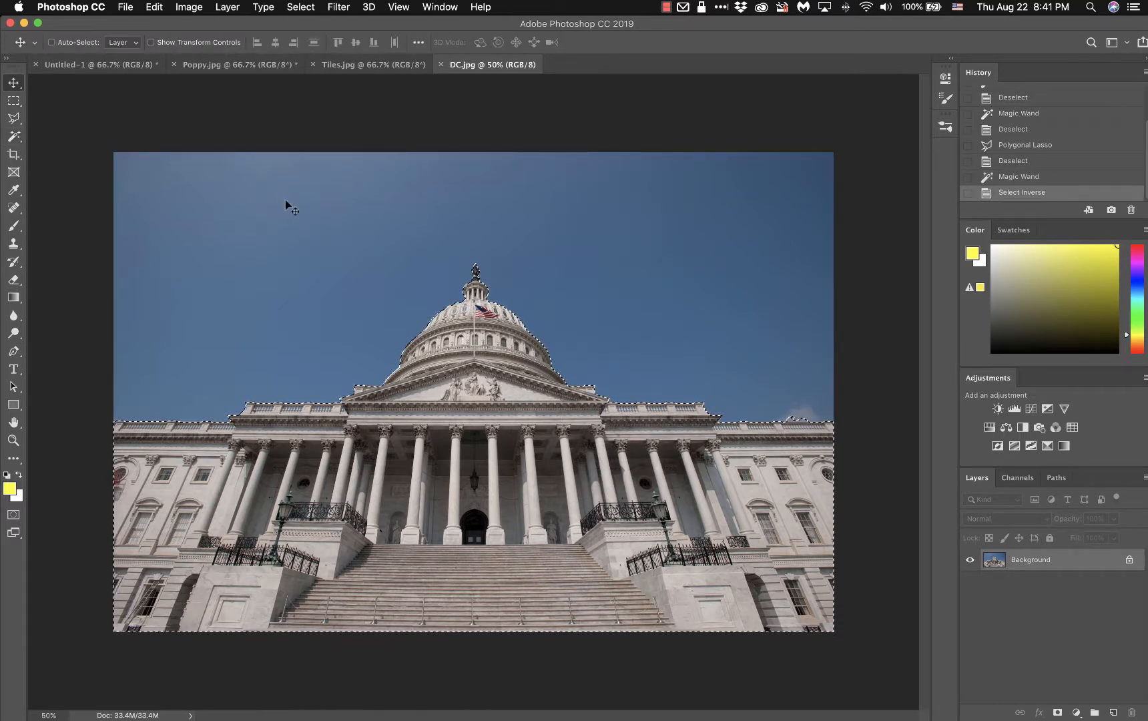
{"action": "mouse_move", "coordinate": [423, 397]}
{"action": "left_mouse_down"}
{"action": "mouse_move", "coordinate": [504, 357]}
{"action": "mouse_move", "coordinate": [508, 248]}
{"action": "mouse_move", "coordinate": [317, 232]}
{"action": "mouse_move", "coordinate": [284, 304]}
{"action": "mouse_move", "coordinate": [358, 382]}
{"action": "mouse_move", "coordinate": [426, 382]}
{"action": "mouse_move", "coordinate": [427, 392]}
{"action": "left_mouse_up"}
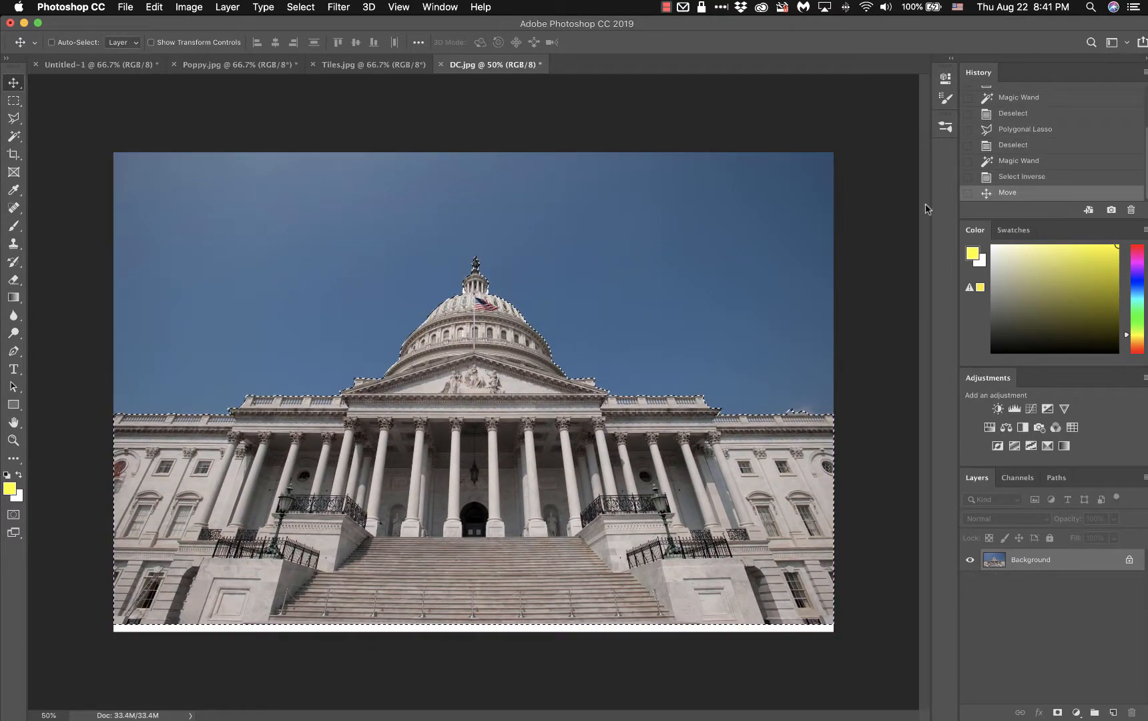
{"action": "left_click", "coordinate": [1007, 179]}
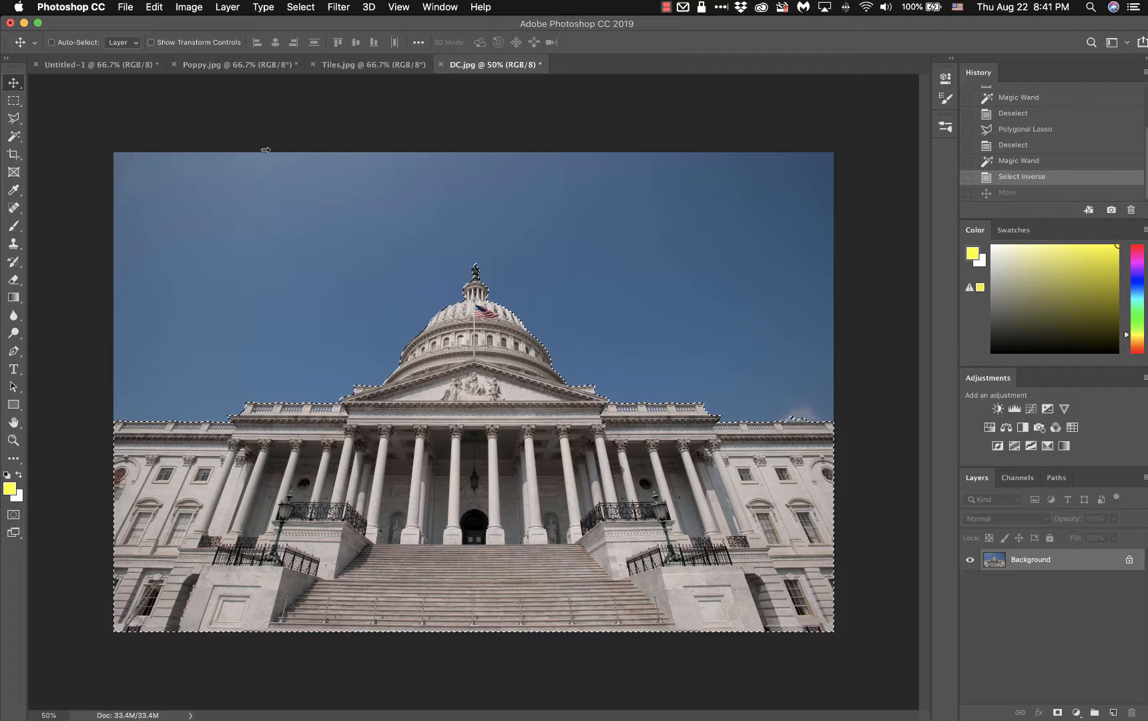
Select the building by inverting a new Magic Wand selection of the sky, and shift it slightly with the Move tool.
{"action": "left_click", "coordinate": [10, 137]}
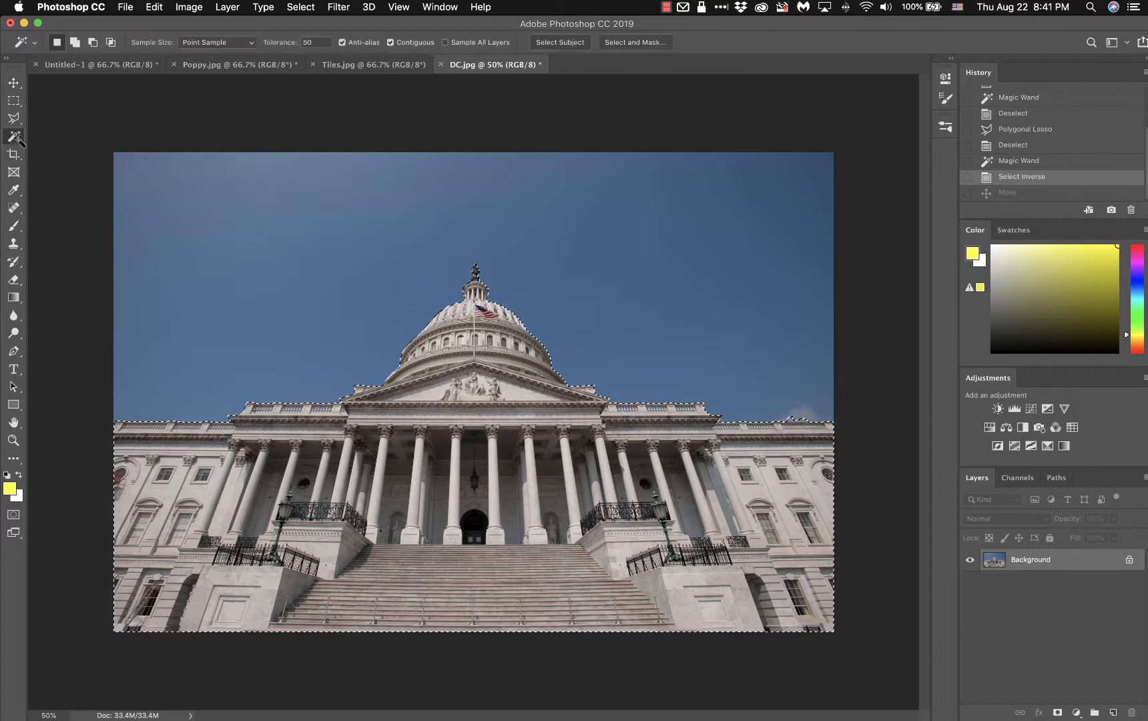
{"action": "left_click", "coordinate": [644, 285]}
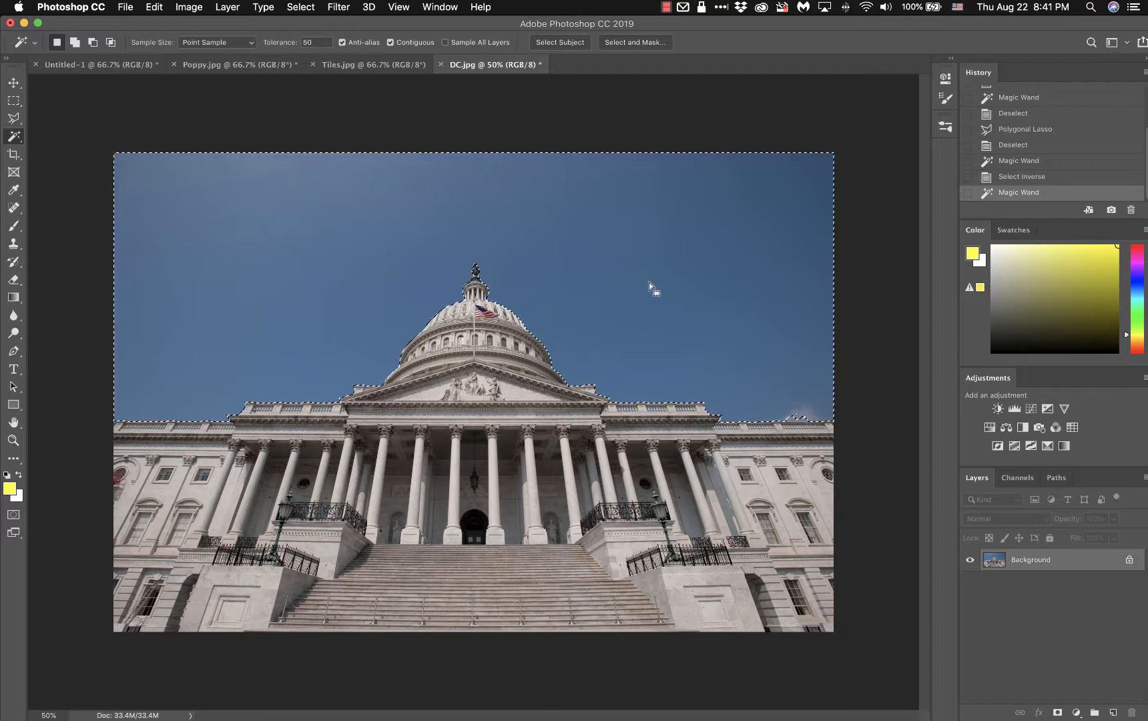
{"action": "right_click", "coordinate": [647, 275]}
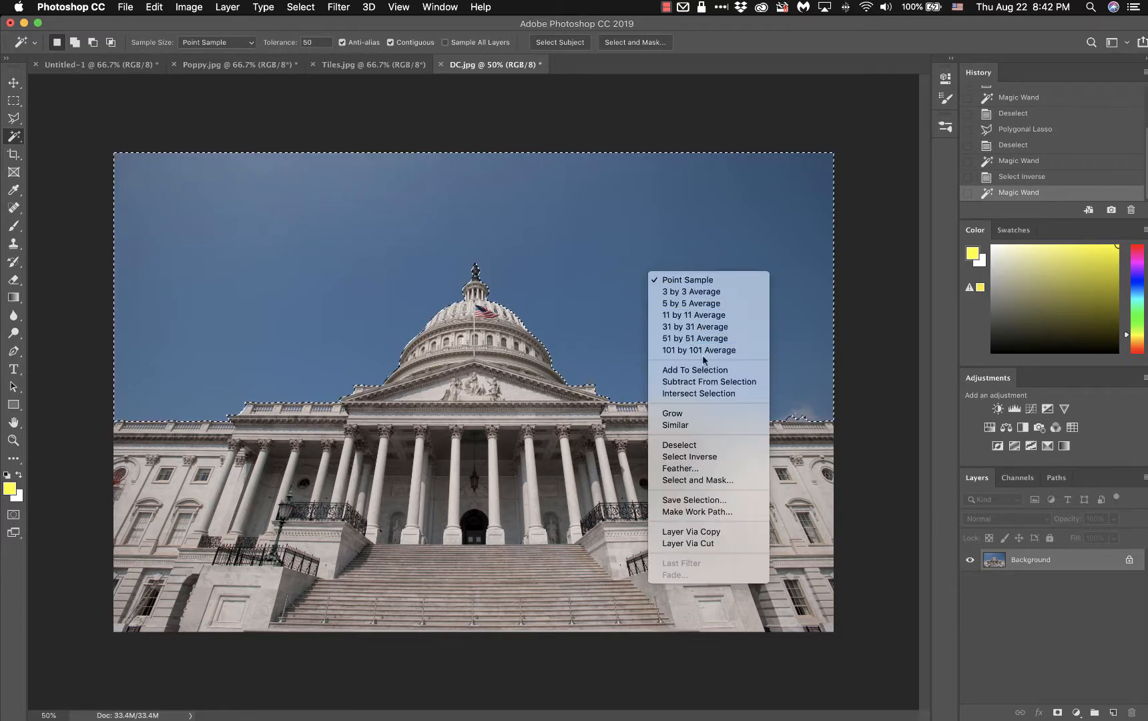
{"action": "left_click", "coordinate": [713, 456]}
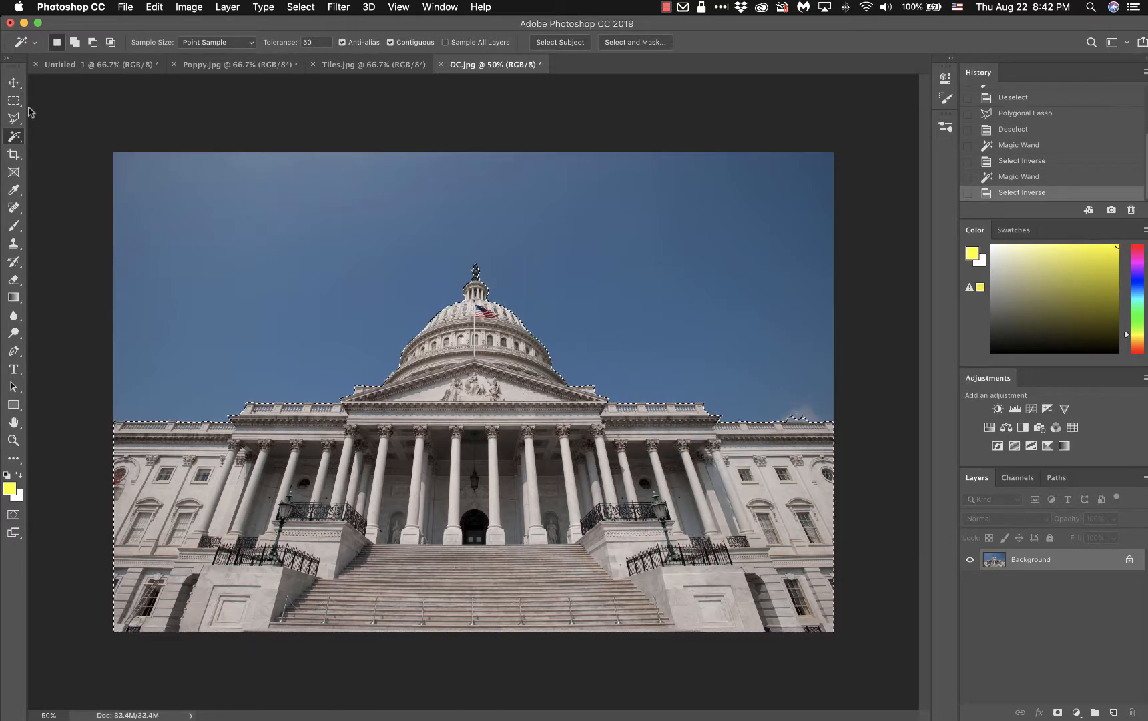
{"action": "left_click", "coordinate": [13, 83]}
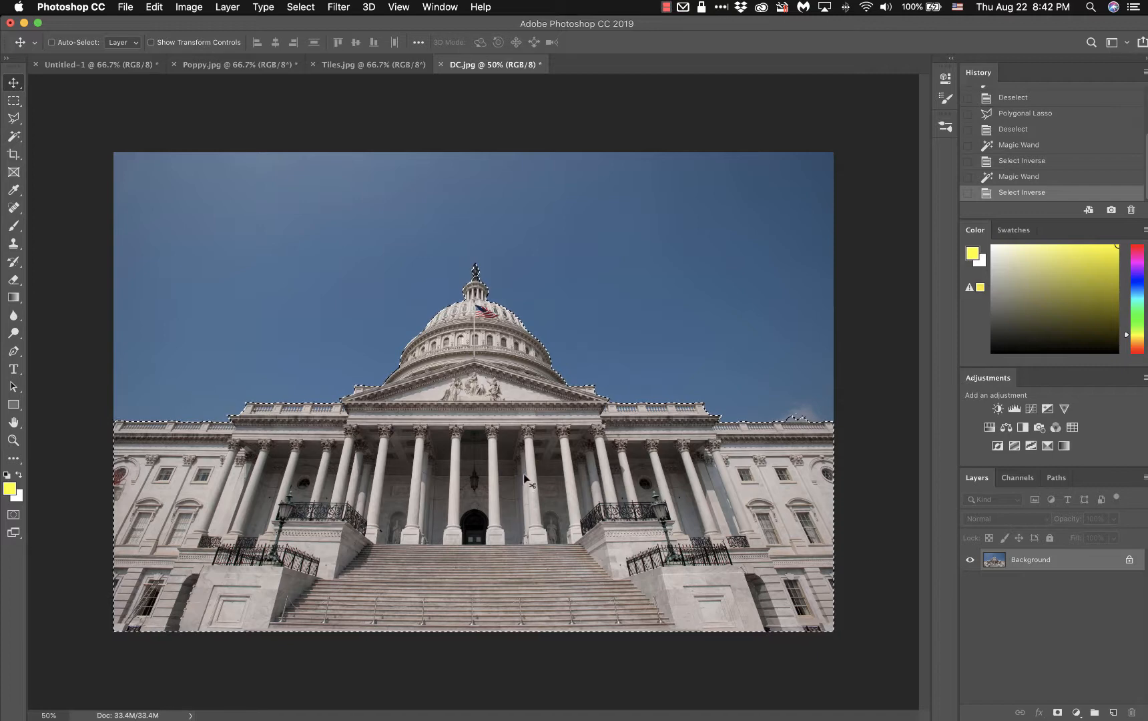
{"action": "mouse_move", "coordinate": [497, 477]}
{"action": "left_mouse_down"}
{"action": "mouse_move", "coordinate": [564, 417]}
{"action": "mouse_move", "coordinate": [626, 397]}
{"action": "mouse_move", "coordinate": [441, 479]}
{"action": "mouse_move", "coordinate": [342, 546]}
{"action": "mouse_move", "coordinate": [524, 474]}
{"action": "mouse_move", "coordinate": [512, 462]}
{"action": "mouse_move", "coordinate": [511, 471]}
{"action": "left_mouse_up"}
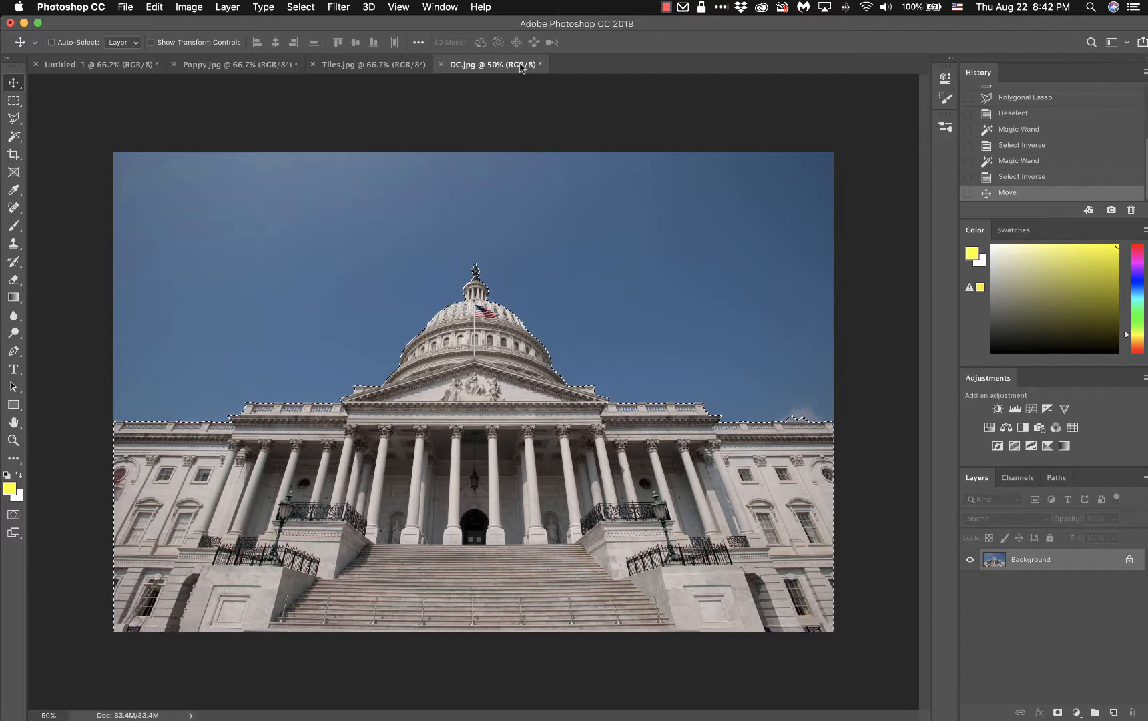
Switch to the Finder window and open JoshuaTree.jpg from PhotoShop_ClassFiles as a new document in Photoshop.
{"action": "key", "text": "ctrl+Up"}
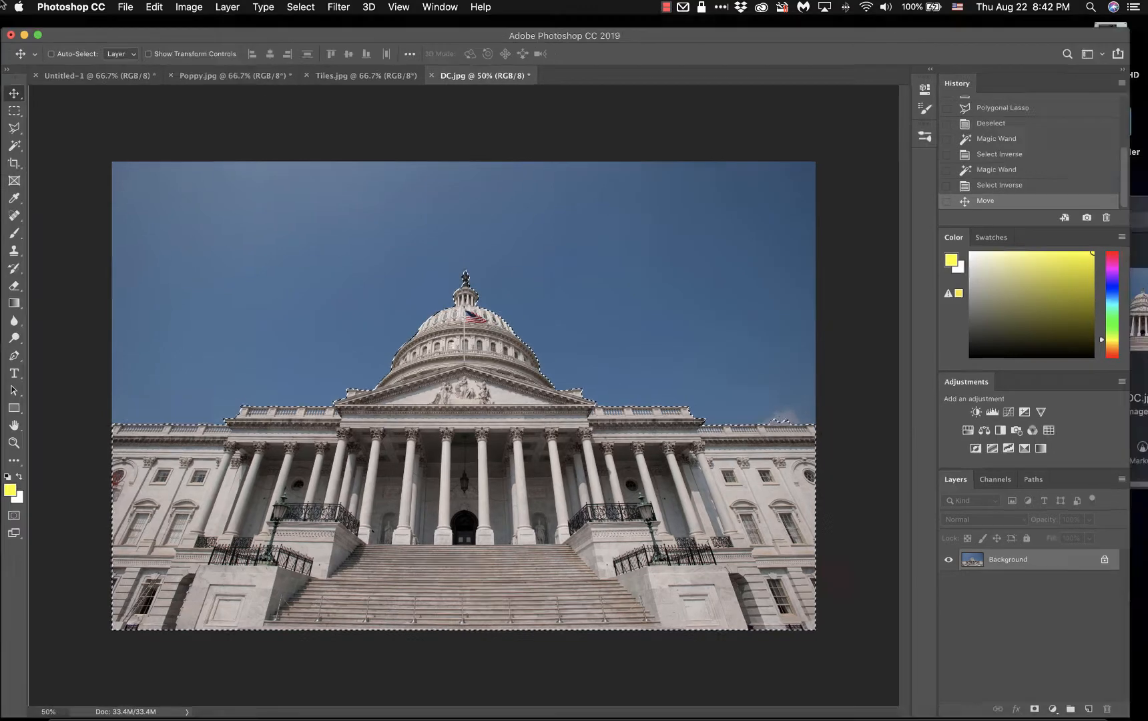
{"action": "left_click", "coordinate": [891, 253]}
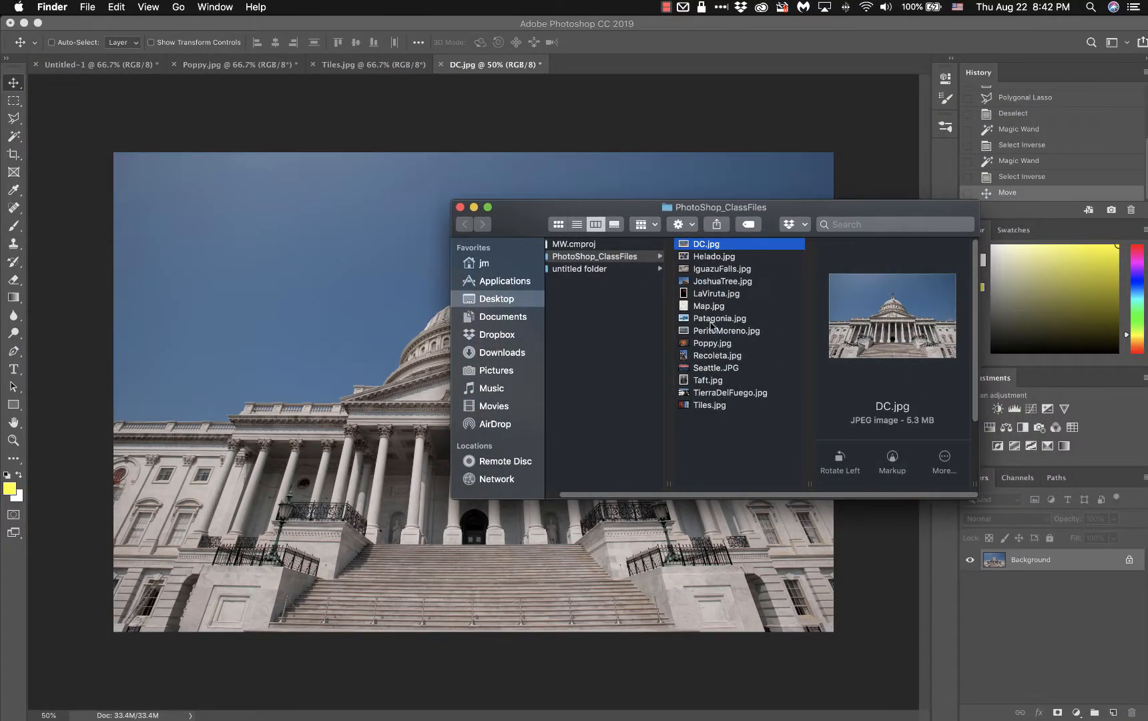
{"action": "left_click", "coordinate": [713, 283]}
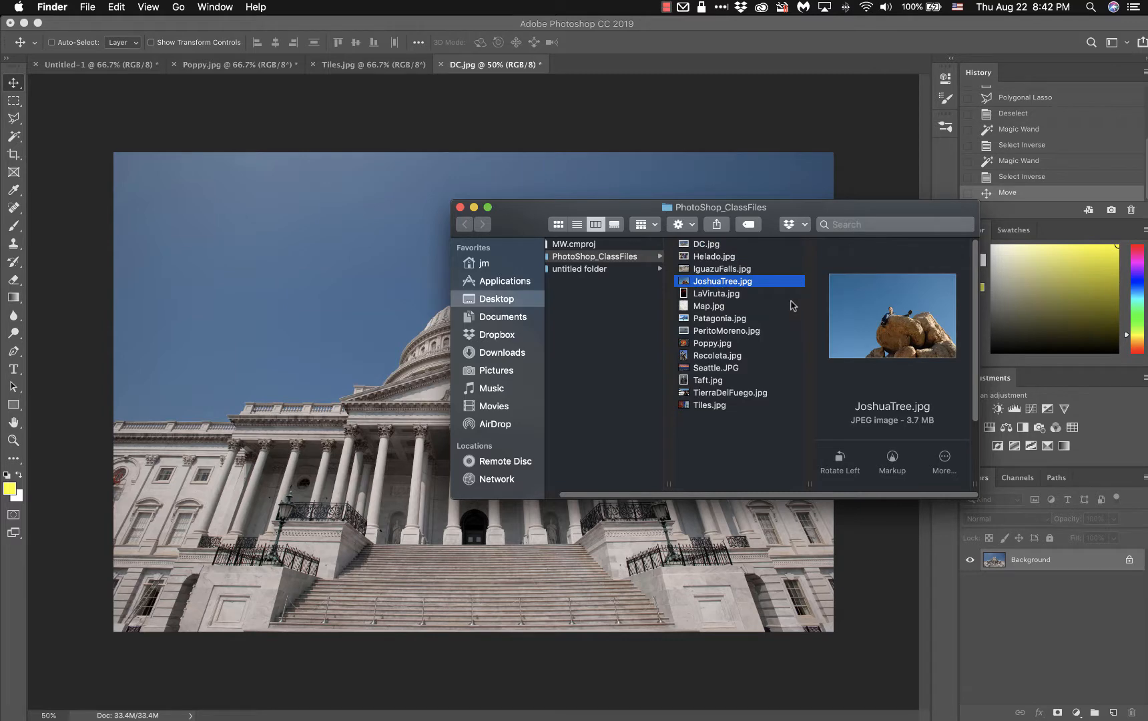
{"action": "left_click_drag", "start_coordinate": [774, 286], "coordinate": [676, 70]}
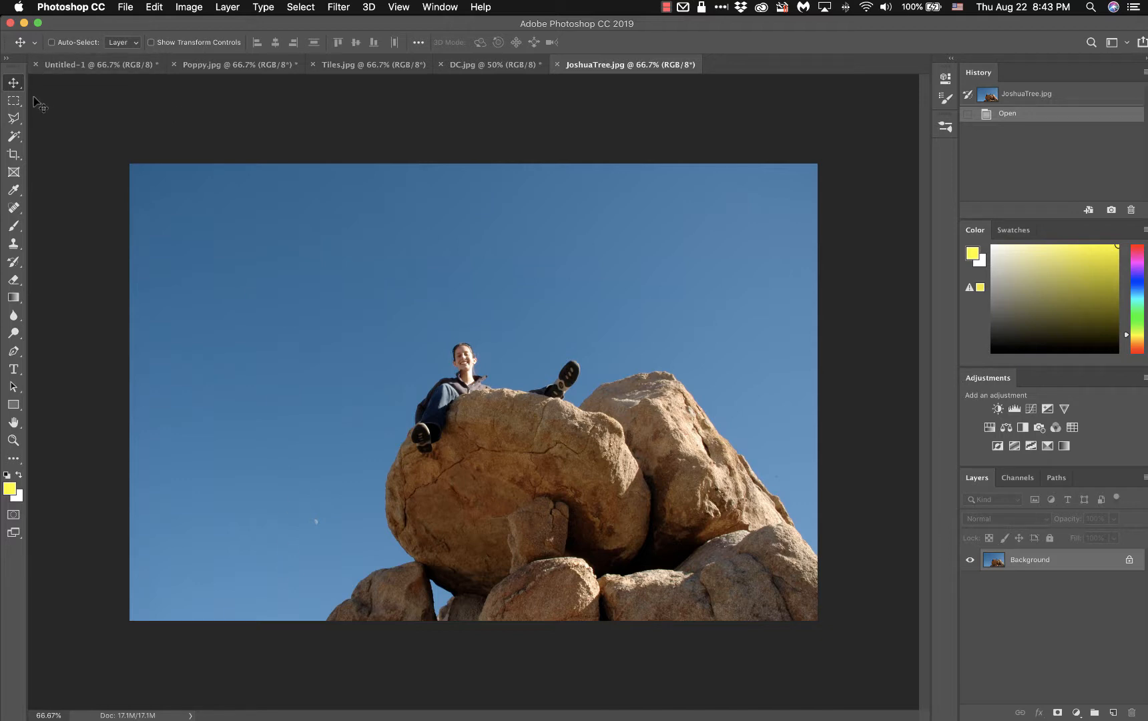
Draw and reposition a wide rectangular marquee in the upper sky, and replace it with a tall marquee in the sky left of the rocks.
{"action": "left_click", "coordinate": [14, 101]}
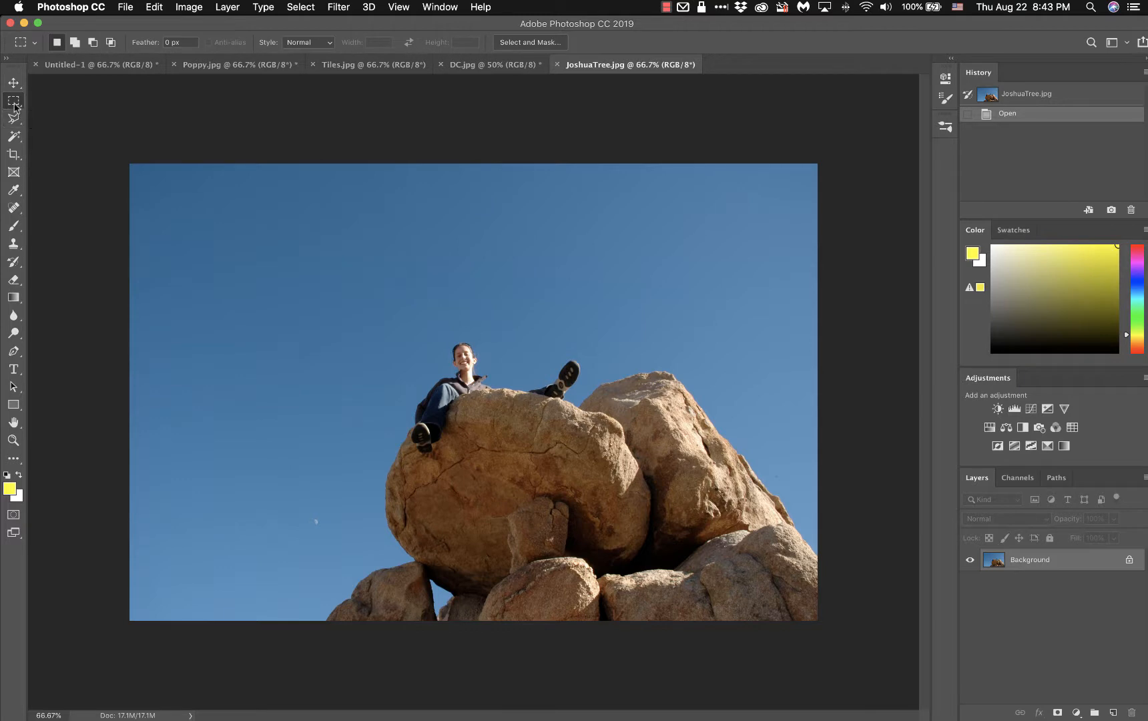
{"action": "left_click_drag", "start_coordinate": [190, 203], "coordinate": [489, 312]}
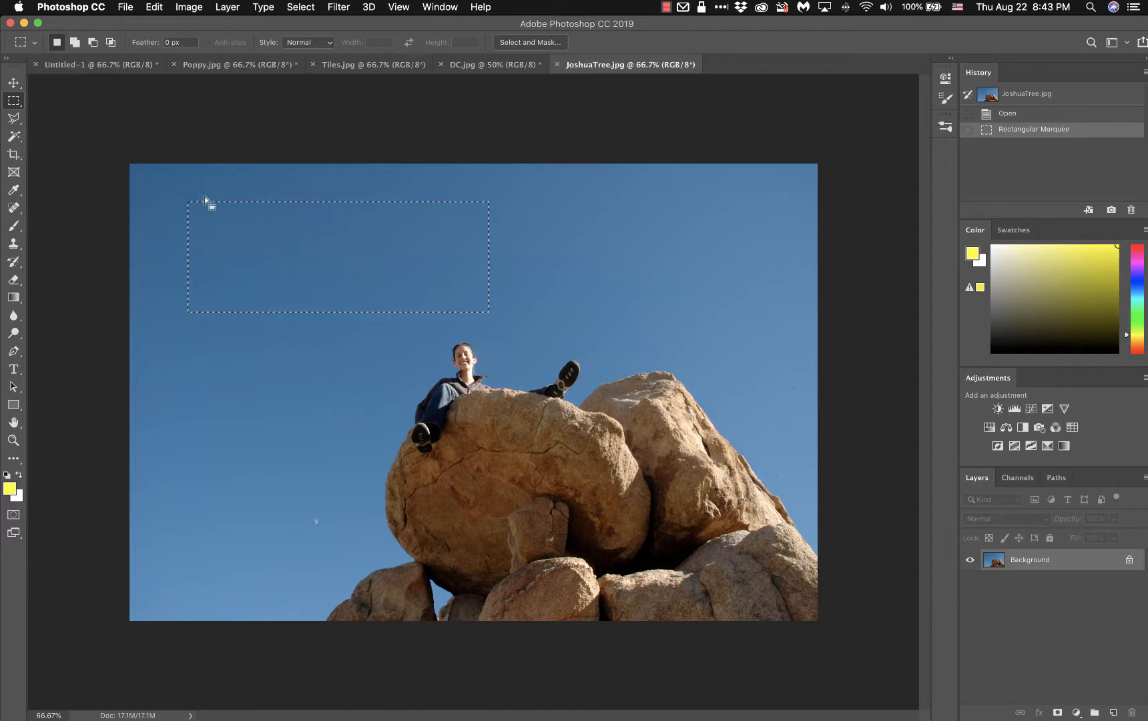
{"action": "mouse_move", "coordinate": [223, 253]}
{"action": "left_mouse_down"}
{"action": "mouse_move", "coordinate": [248, 284]}
{"action": "mouse_move", "coordinate": [236, 287]}
{"action": "mouse_move", "coordinate": [205, 238]}
{"action": "left_mouse_up"}
{"action": "left_click_drag", "start_coordinate": [186, 307], "coordinate": [330, 527]}
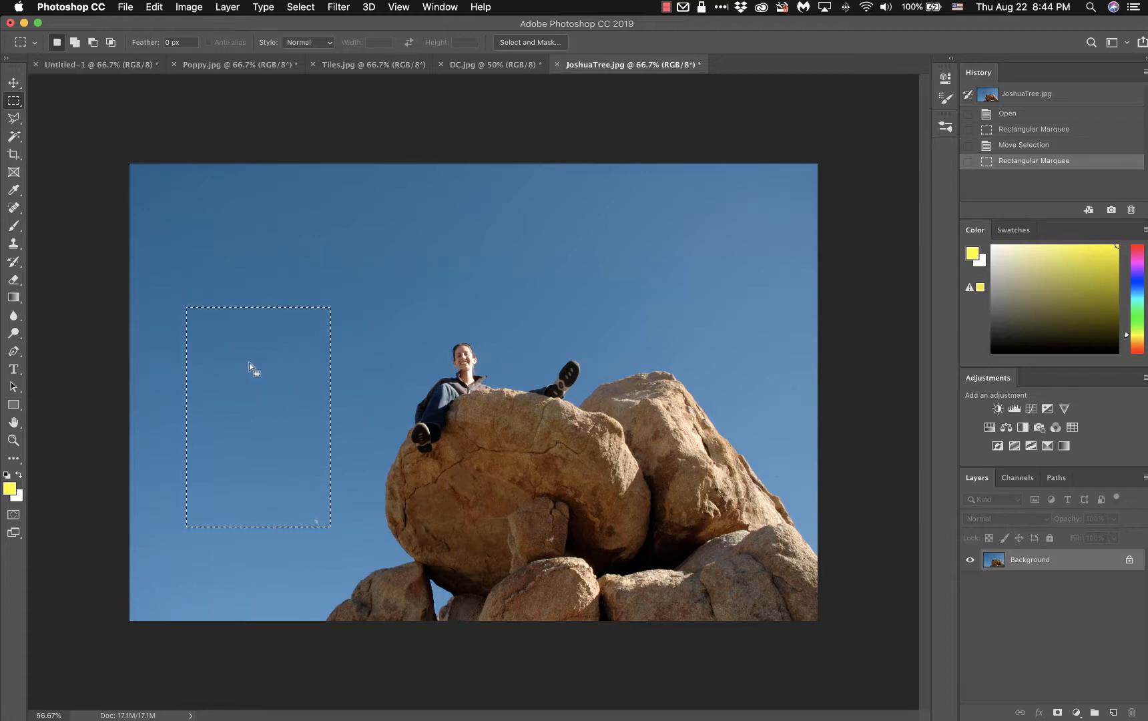
Outline part of the sky with the Polygonal Lasso along the image's top and right edges and the right-hand rocks, and close the shape.
{"action": "left_click", "coordinate": [13, 118]}
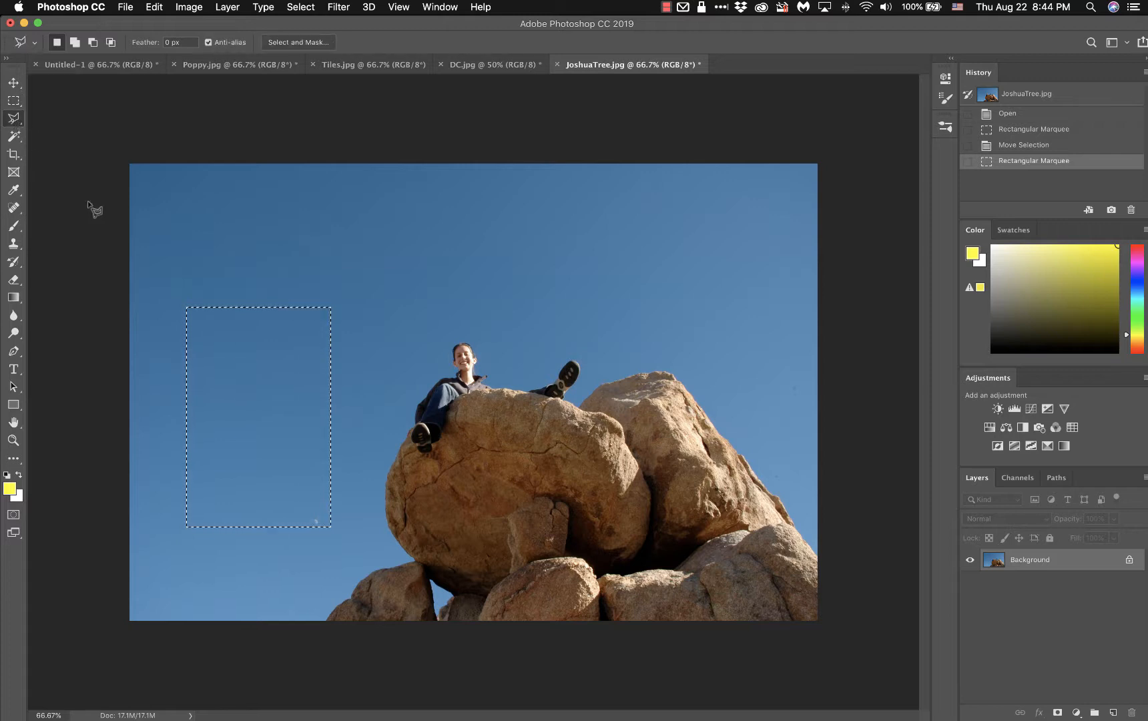
{"action": "left_click", "coordinate": [131, 163]}
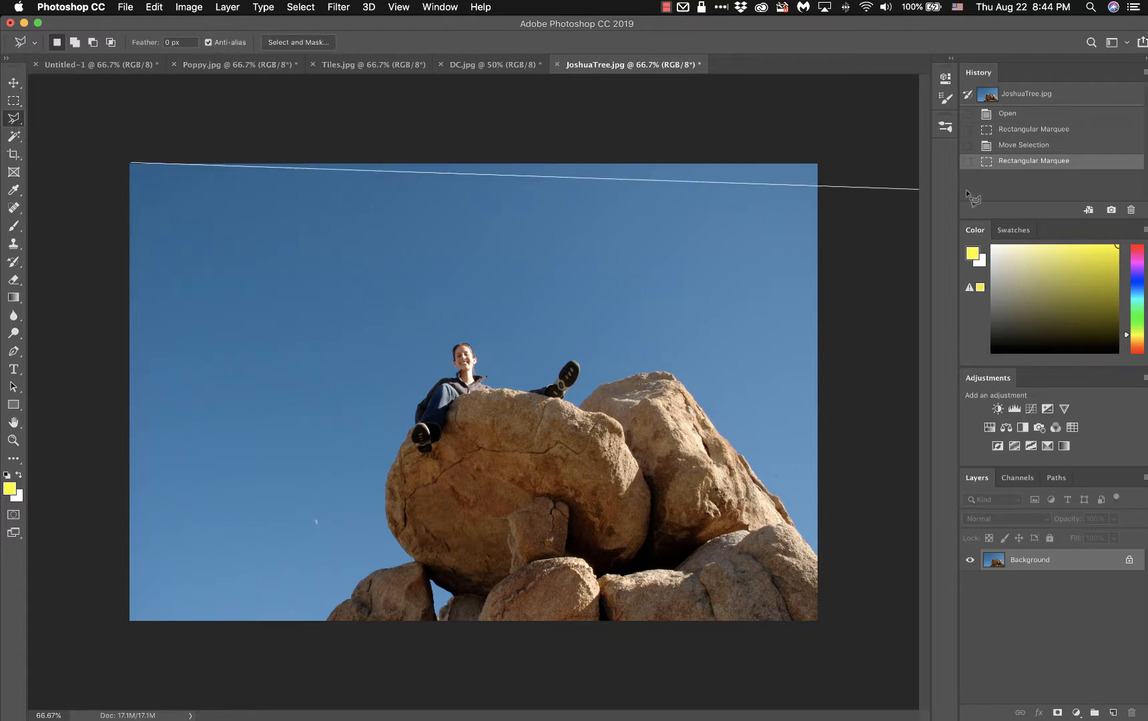
{"action": "left_click", "coordinate": [820, 164]}
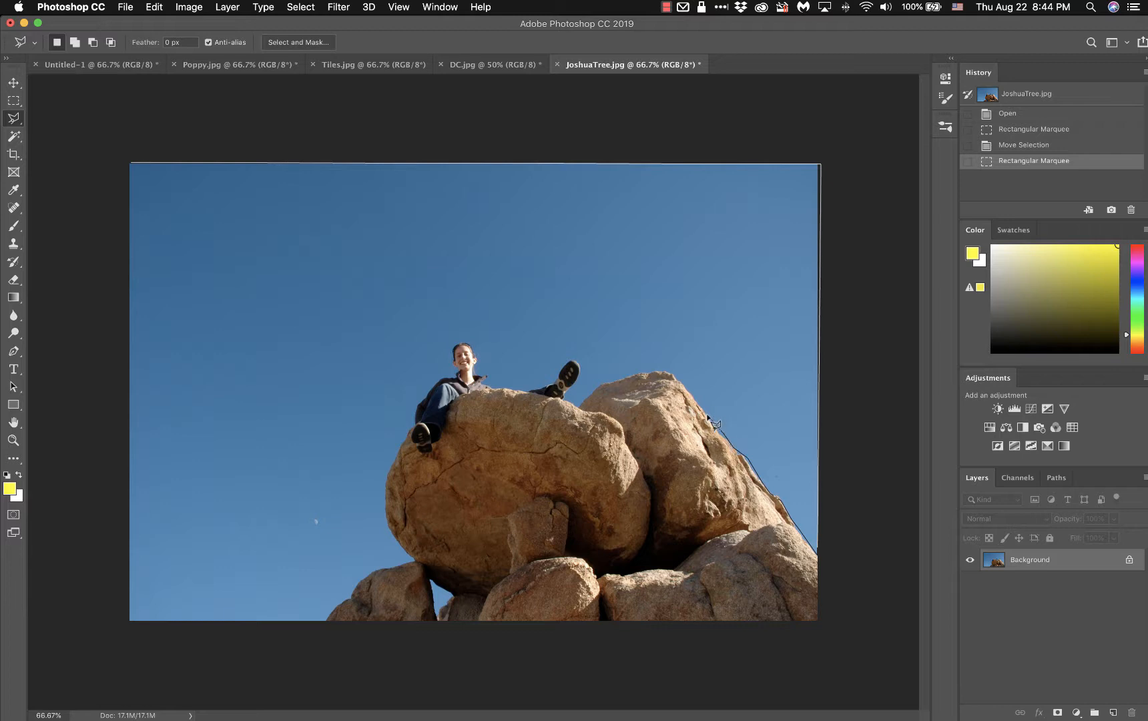
{"action": "double_click", "coordinate": [676, 371]}
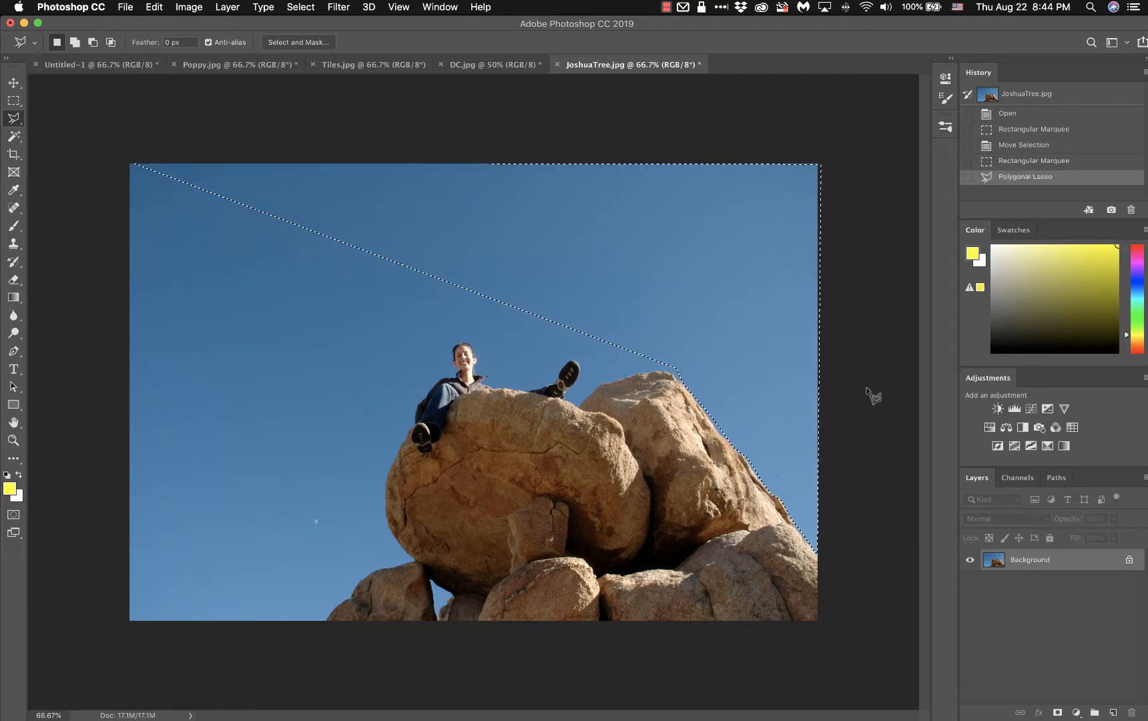
Replace the lasso selection with a Magic Wand selection of the sky, adding the small moon and the sky gap between the lower rocks.
{"action": "left_click", "coordinate": [13, 136]}
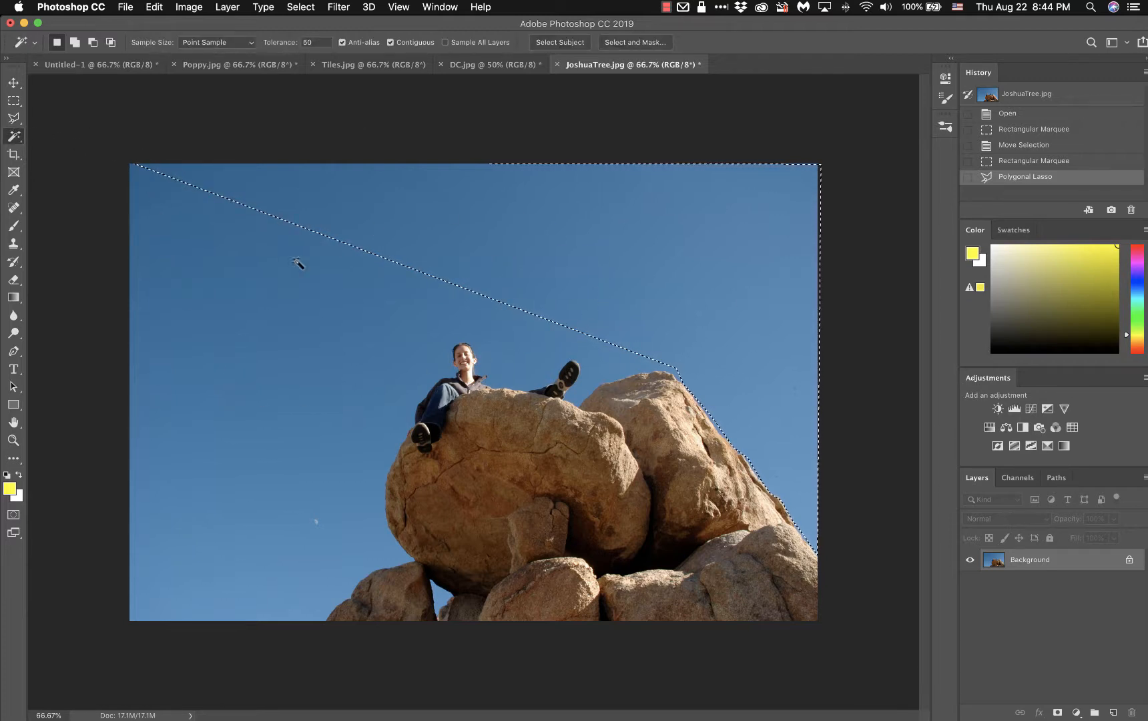
{"action": "left_click", "coordinate": [336, 116]}
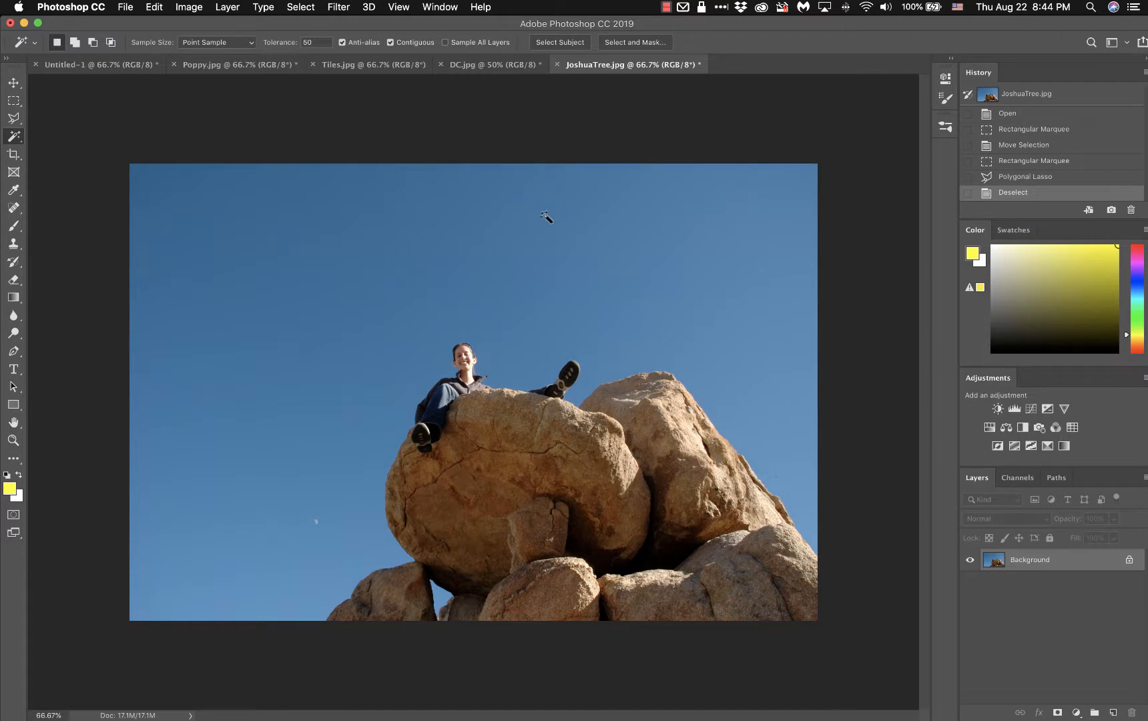
{"action": "left_click", "coordinate": [466, 271]}
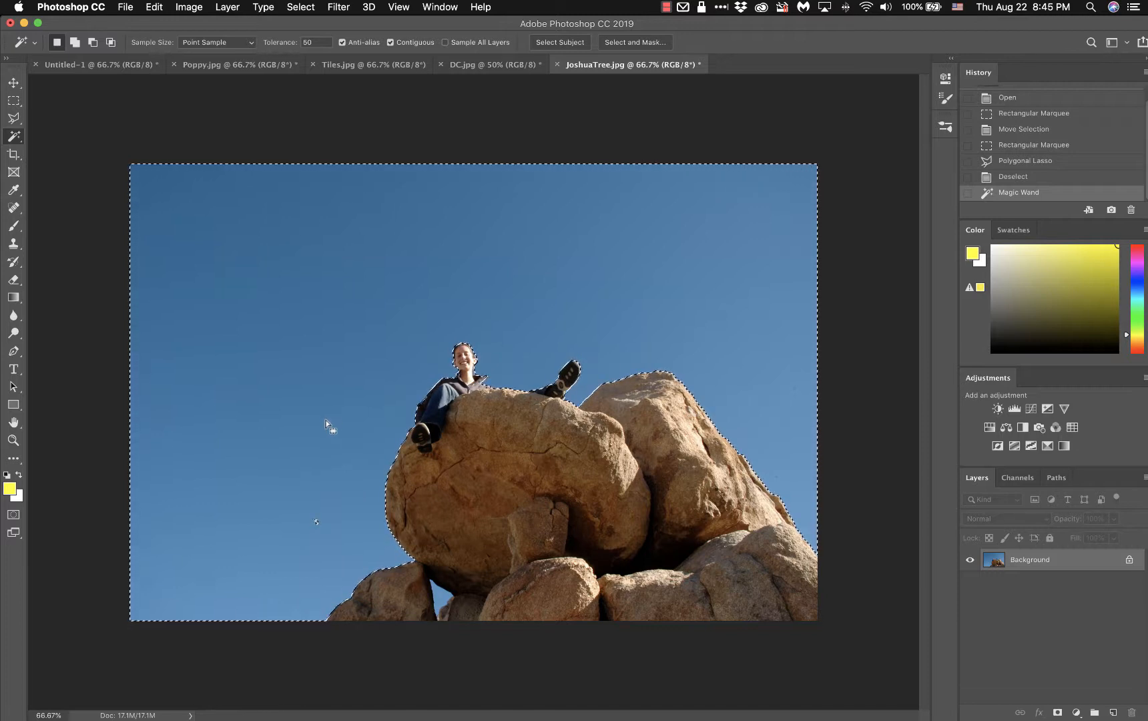
{"action": "key", "text": "shift"}
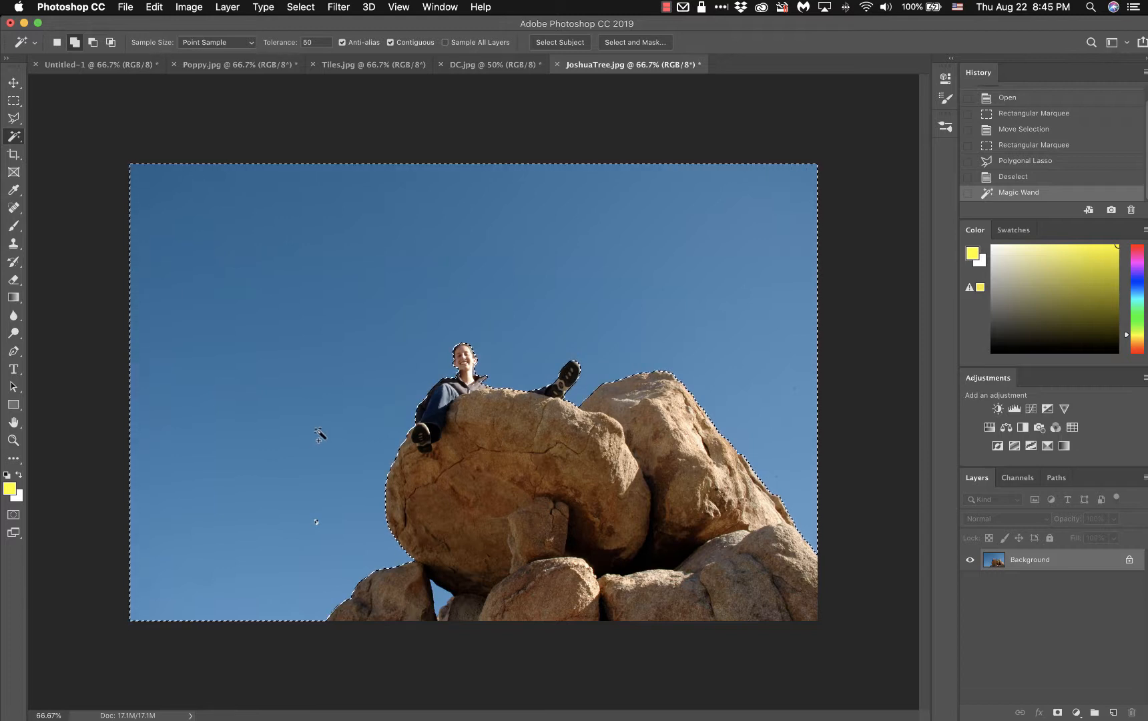
{"action": "left_click", "coordinate": [317, 523], "text": "shift"}
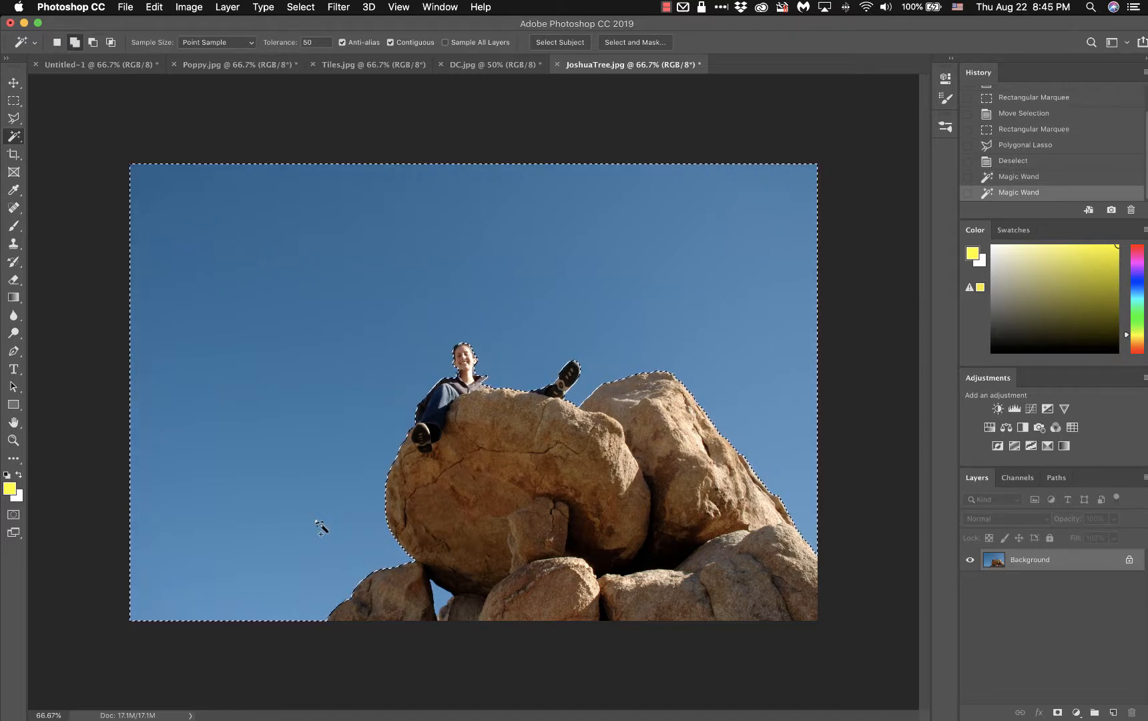
{"action": "left_click", "coordinate": [342, 546], "text": "shift"}
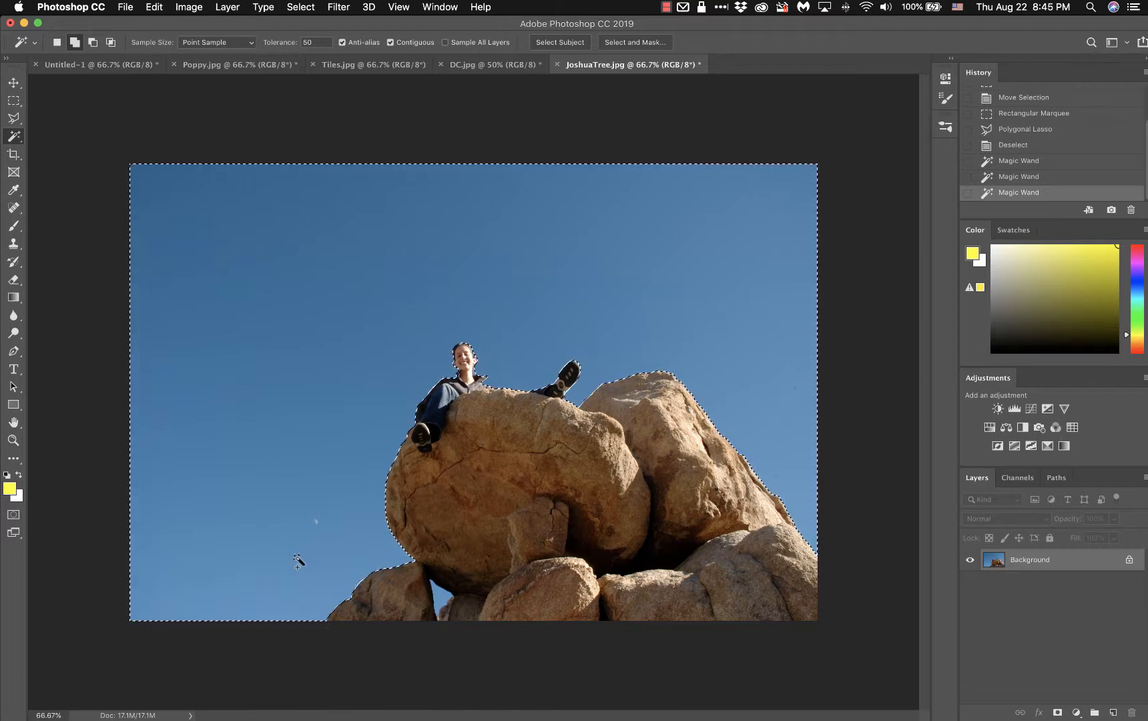
{"action": "left_click", "coordinate": [441, 594]}
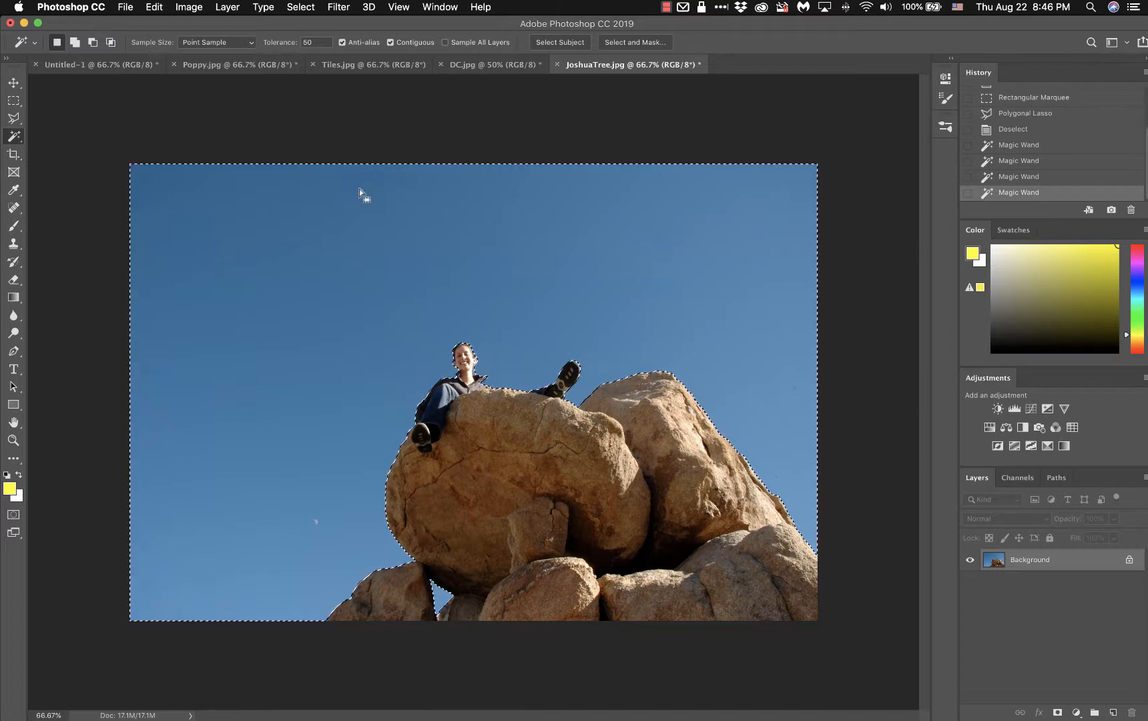
Clear the selected sky to the background color, and undo the clearing.
{"action": "left_click", "coordinate": [158, 8]}
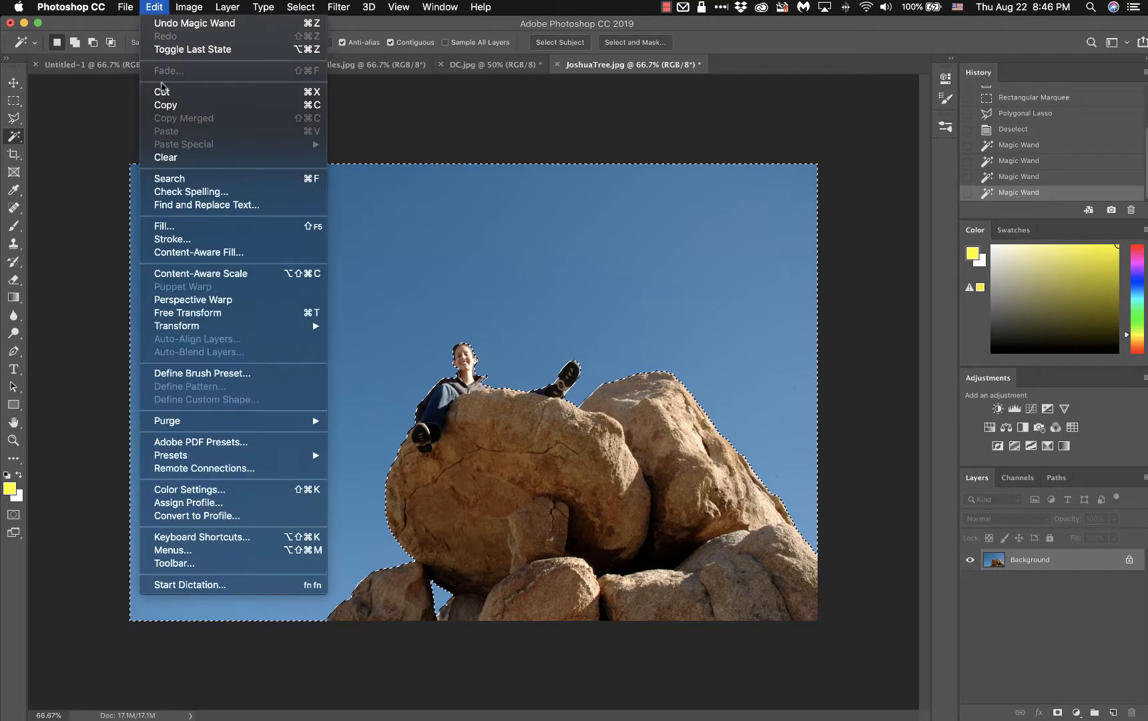
{"action": "left_click", "coordinate": [171, 157]}
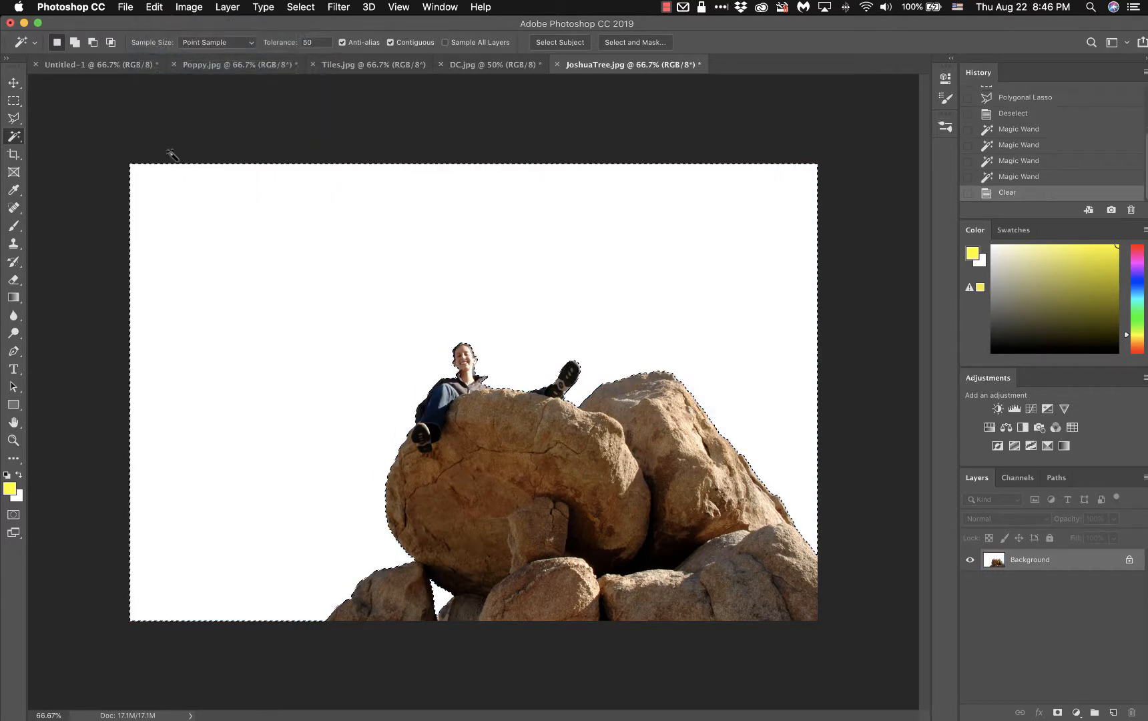
{"action": "left_click", "coordinate": [161, 9]}
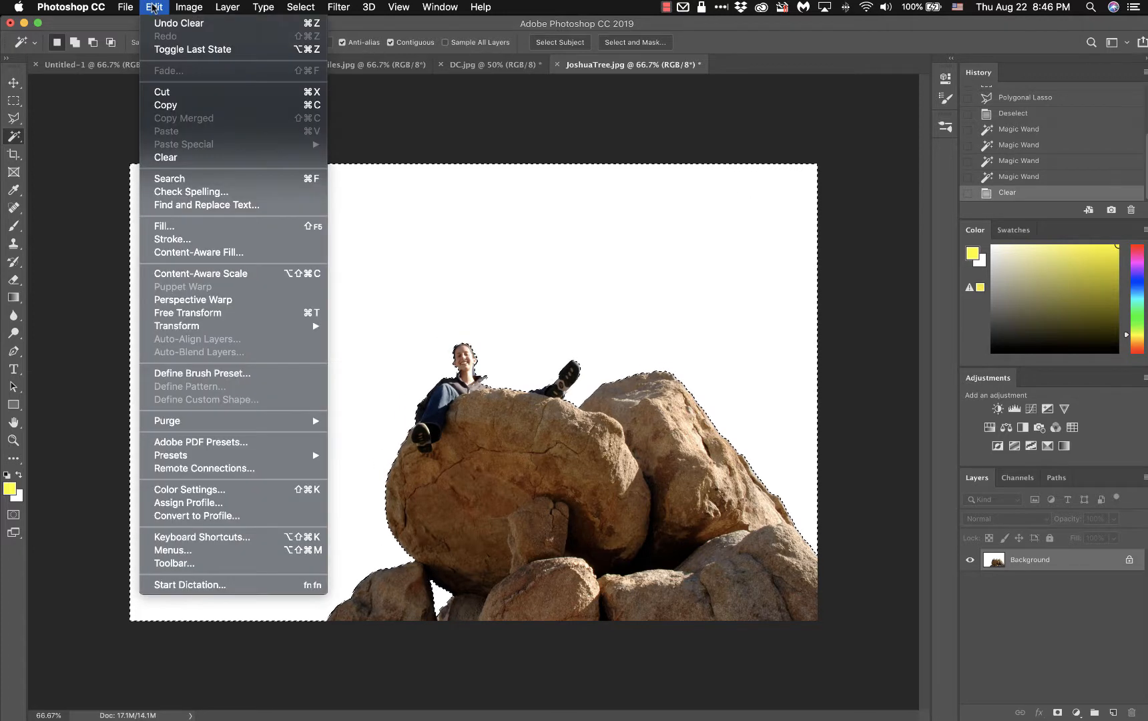
{"action": "left_click", "coordinate": [165, 24]}
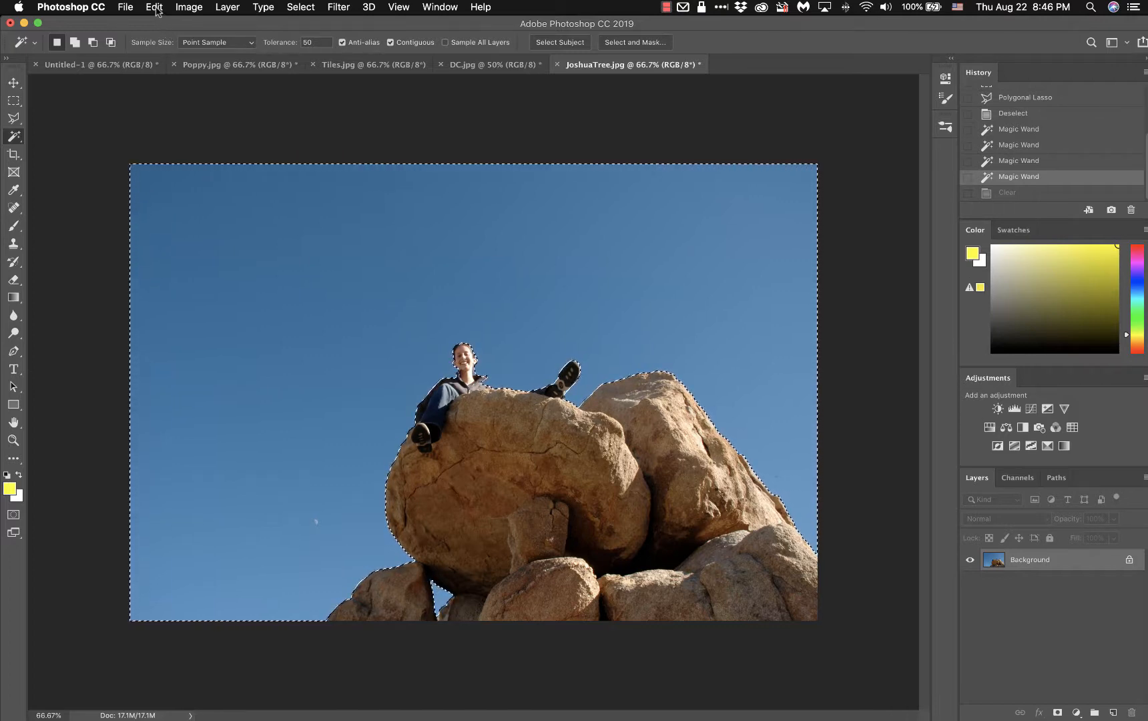
{"action": "left_click", "coordinate": [155, 8]}
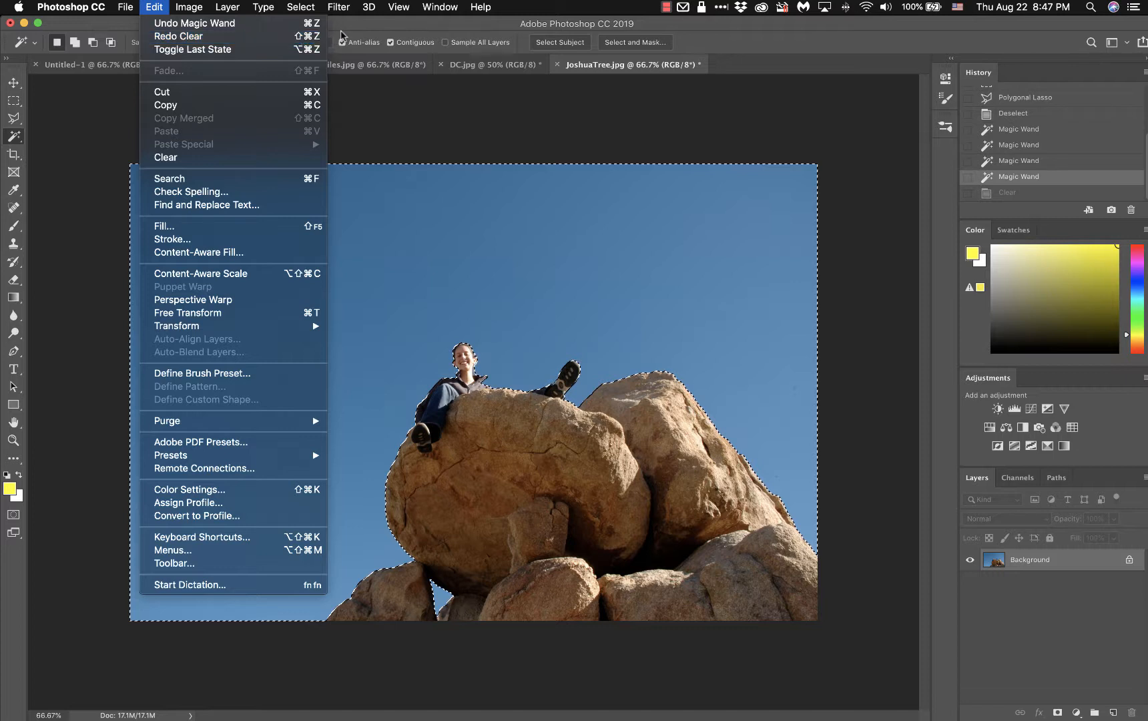
{"action": "left_click", "coordinate": [341, 31]}
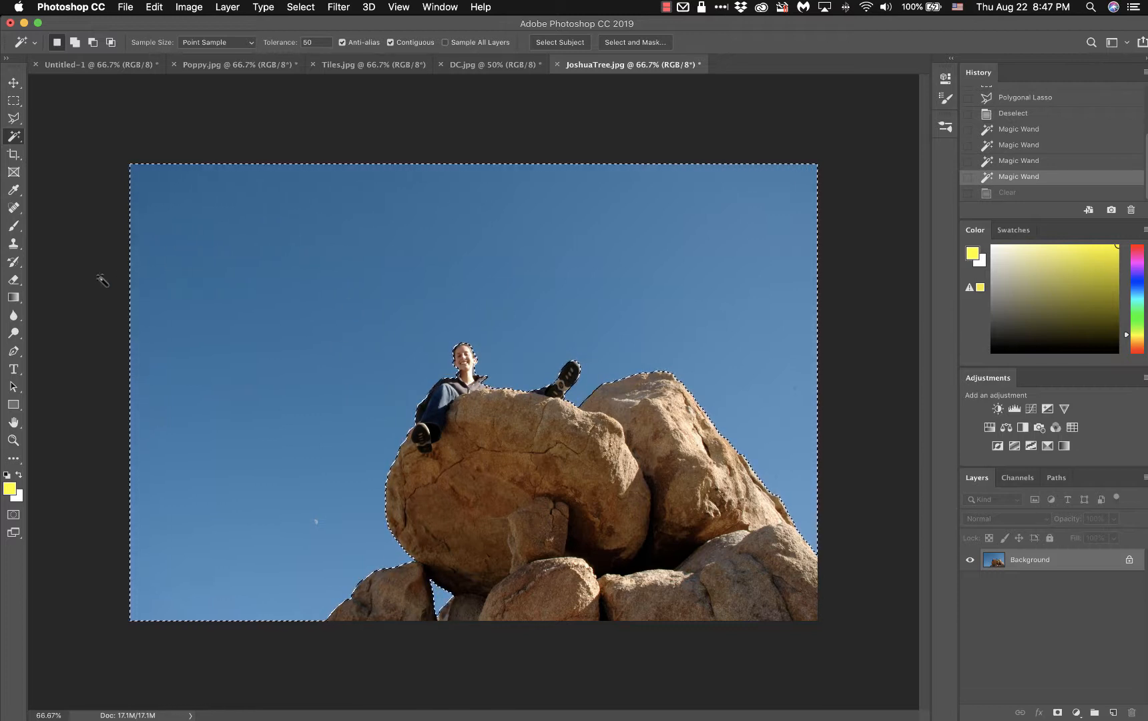
Paint yellow zigzag brush strokes across the selected sky and over the rock edges, and undo the painting.
{"action": "left_click", "coordinate": [13, 228]}
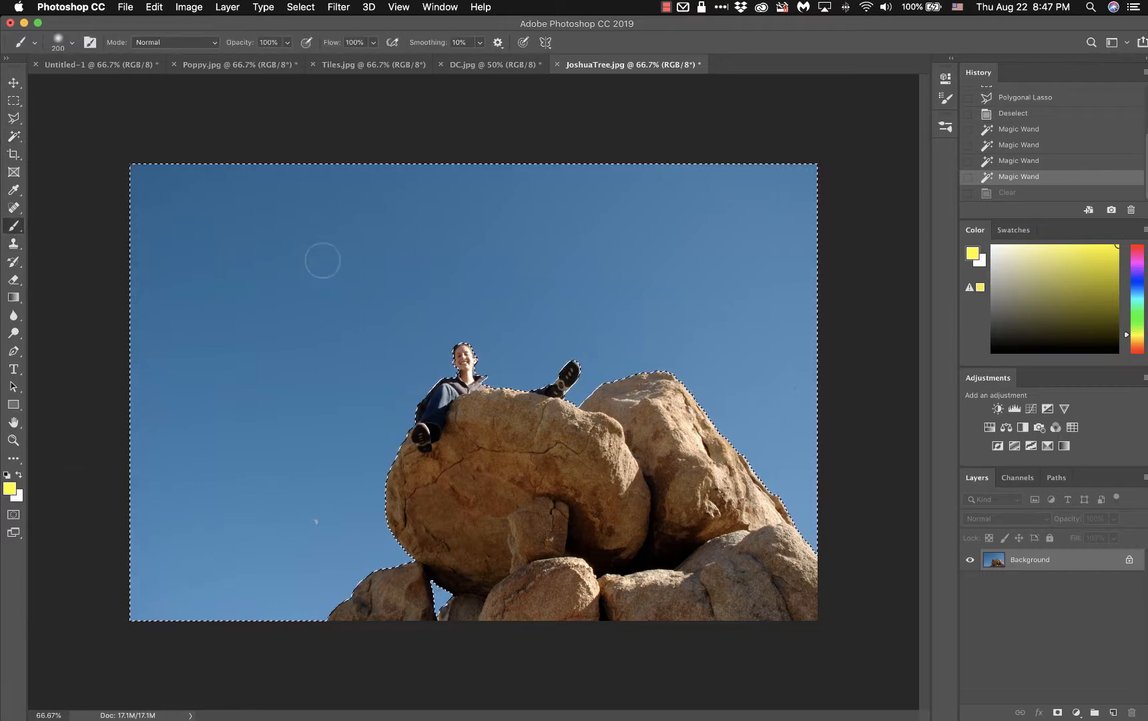
{"action": "mouse_move", "coordinate": [304, 224]}
{"action": "left_mouse_down"}
{"action": "mouse_move", "coordinate": [255, 271]}
{"action": "mouse_move", "coordinate": [263, 393]}
{"action": "mouse_move", "coordinate": [461, 327]}
{"action": "mouse_move", "coordinate": [415, 437]}
{"action": "left_mouse_up"}
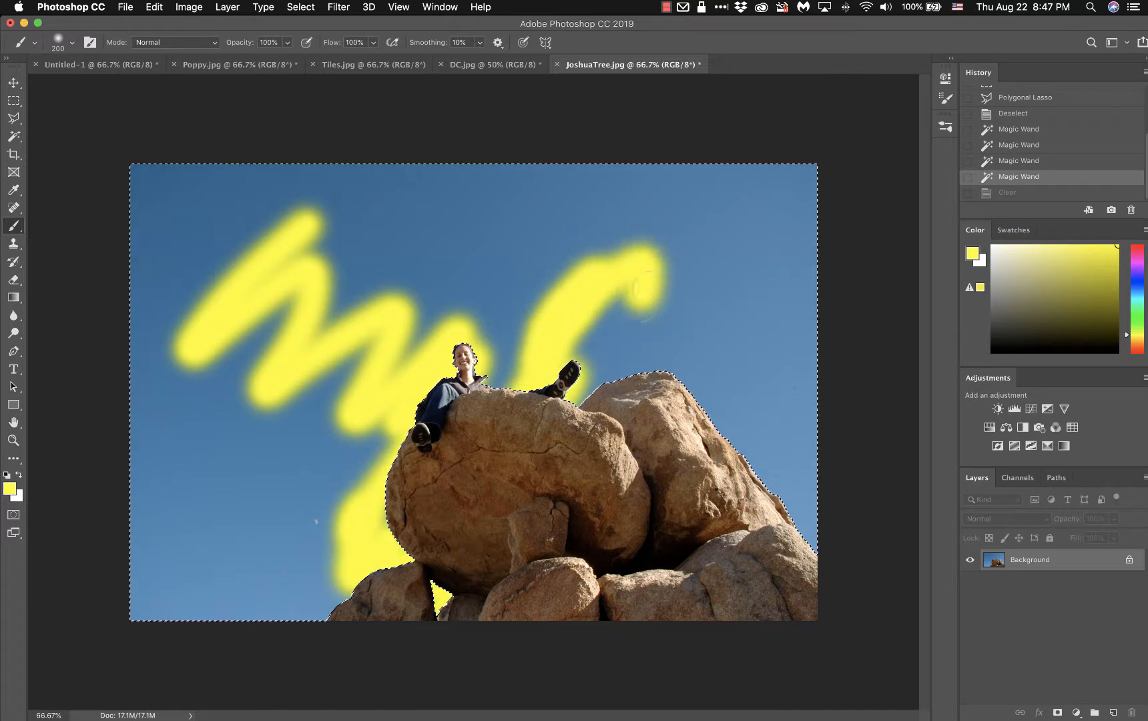
{"action": "left_click_drag", "start_coordinate": [447, 338], "coordinate": [447, 338]}
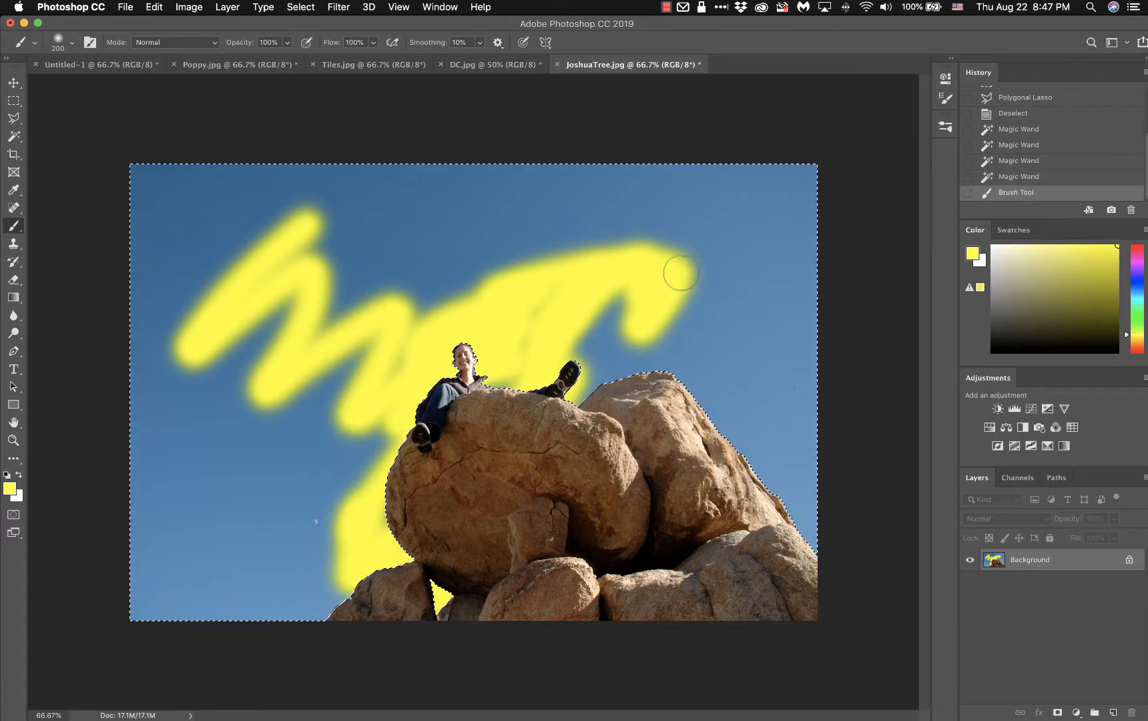
{"action": "key", "text": "super+z"}
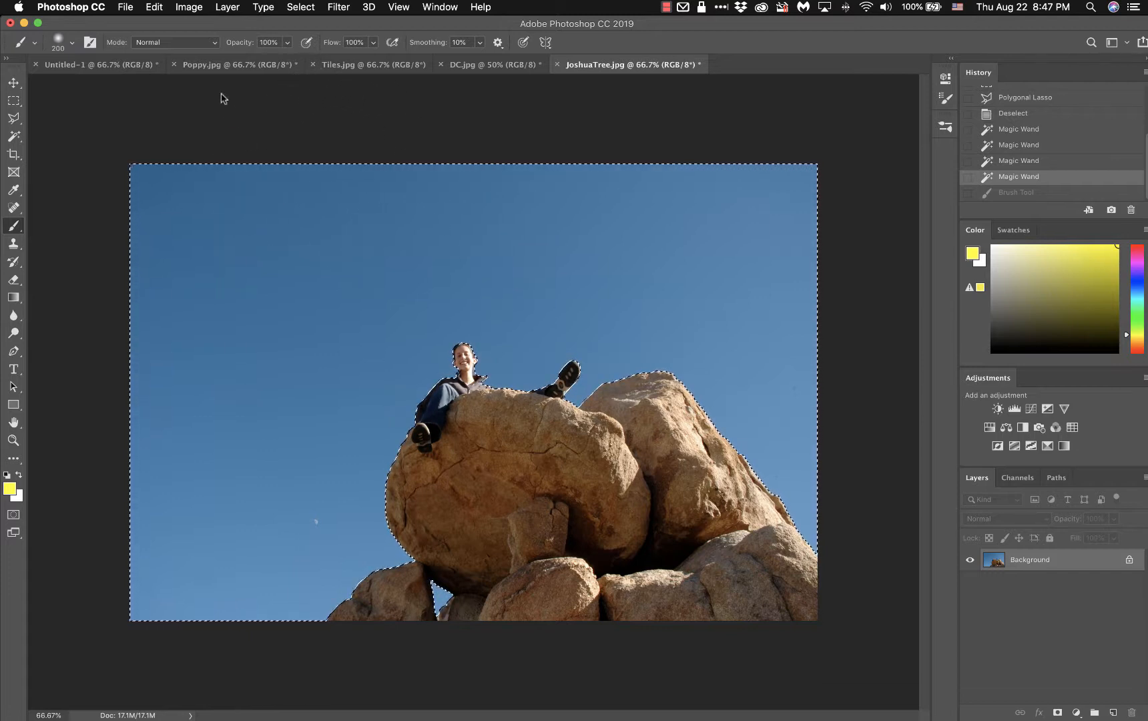
Try a Hue/Saturation adjustment on the selected sky with Hue +5, Saturation +3 and Lightness +3, and cancel it.
{"action": "left_click", "coordinate": [189, 7]}
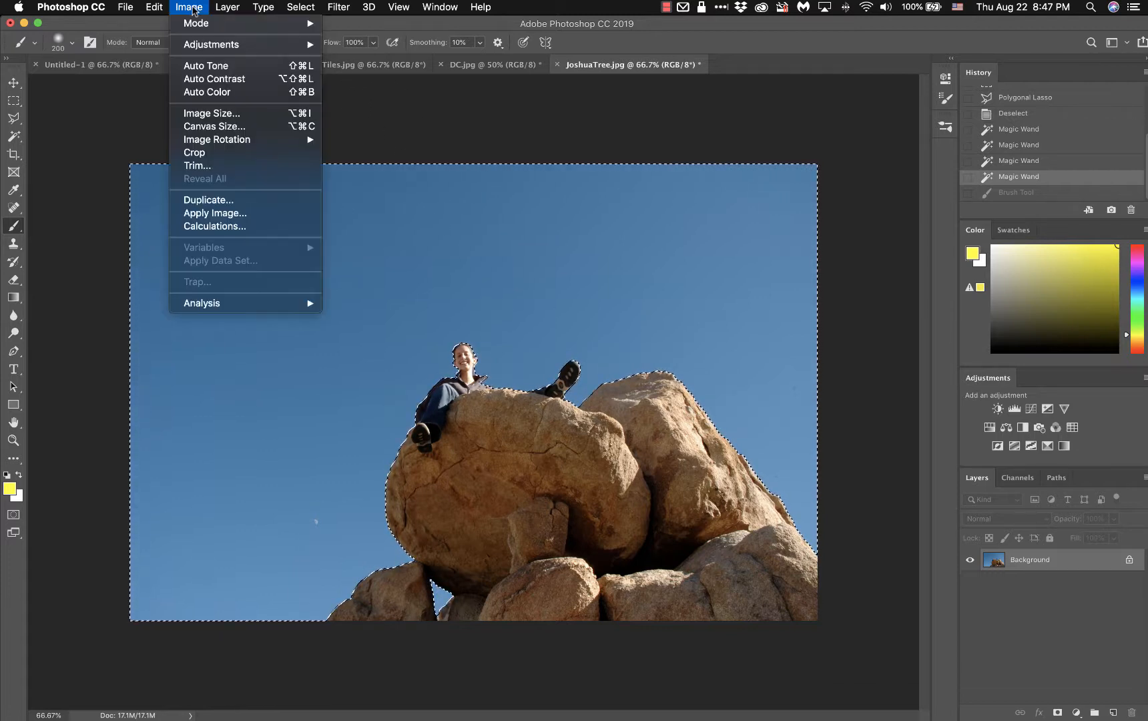
{"action": "mouse_move", "coordinate": [200, 46]}
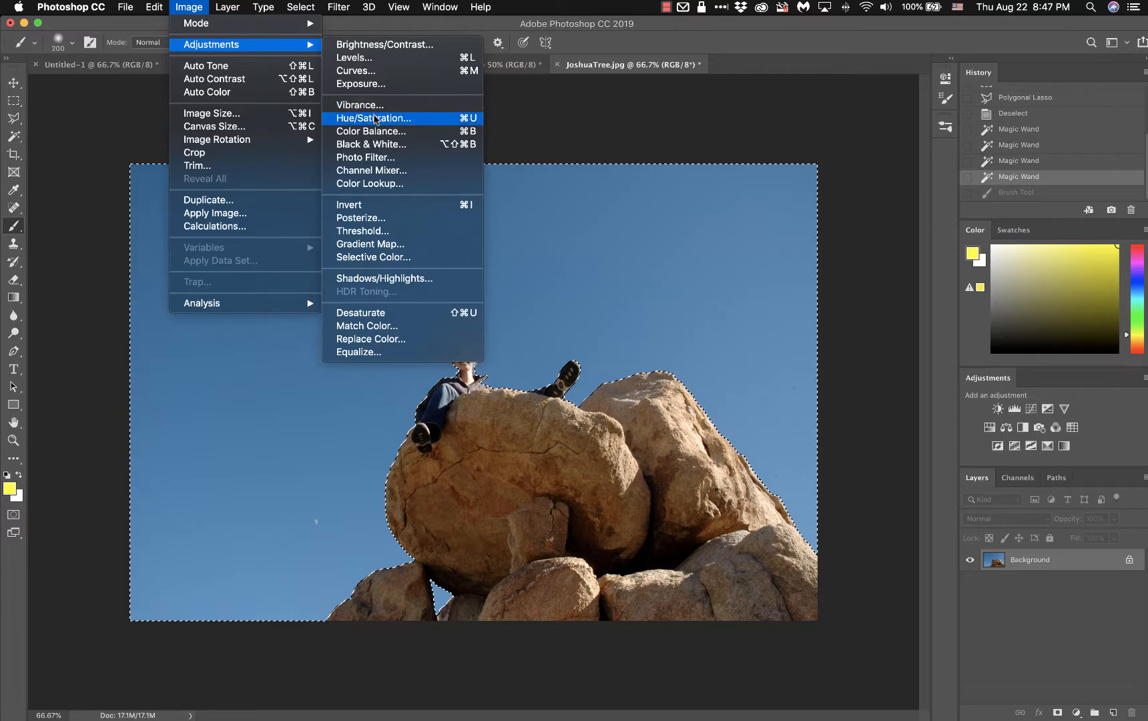
{"action": "left_click", "coordinate": [419, 123]}
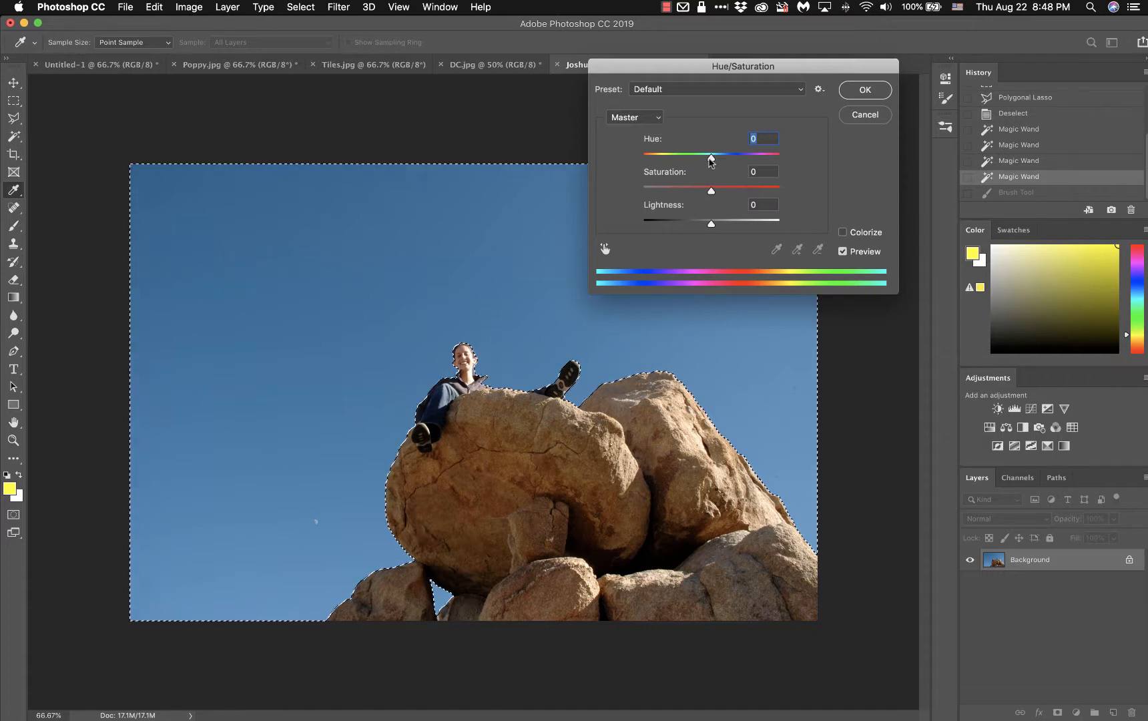
{"action": "mouse_move", "coordinate": [710, 156]}
{"action": "left_mouse_down"}
{"action": "mouse_move", "coordinate": [651, 160]}
{"action": "mouse_move", "coordinate": [753, 162]}
{"action": "mouse_move", "coordinate": [715, 160]}
{"action": "left_mouse_up"}
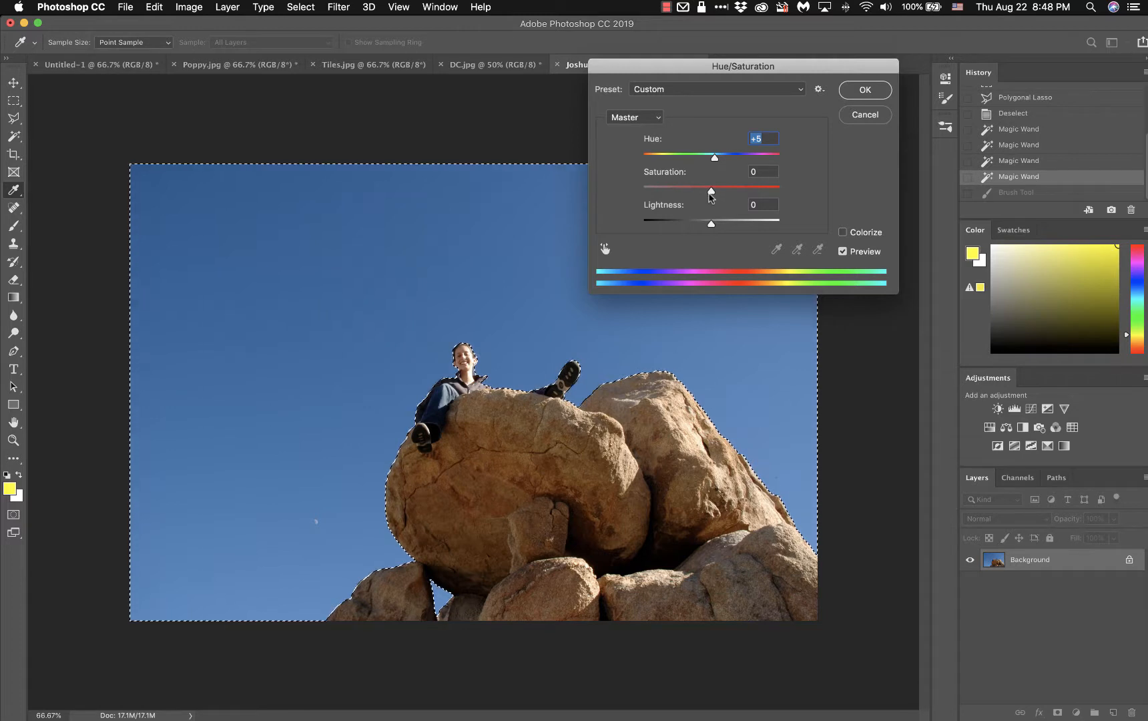
{"action": "mouse_move", "coordinate": [711, 194]}
{"action": "left_mouse_down"}
{"action": "mouse_move", "coordinate": [774, 192]}
{"action": "mouse_move", "coordinate": [662, 198]}
{"action": "mouse_move", "coordinate": [691, 204]}
{"action": "left_mouse_up"}
{"action": "key", "text": "Up"}
{"action": "key", "text": "Up"}
{"action": "key", "text": "Up"}
{"action": "key", "text": "Up"}
{"action": "key", "text": "Up"}
{"action": "key", "text": "Up"}
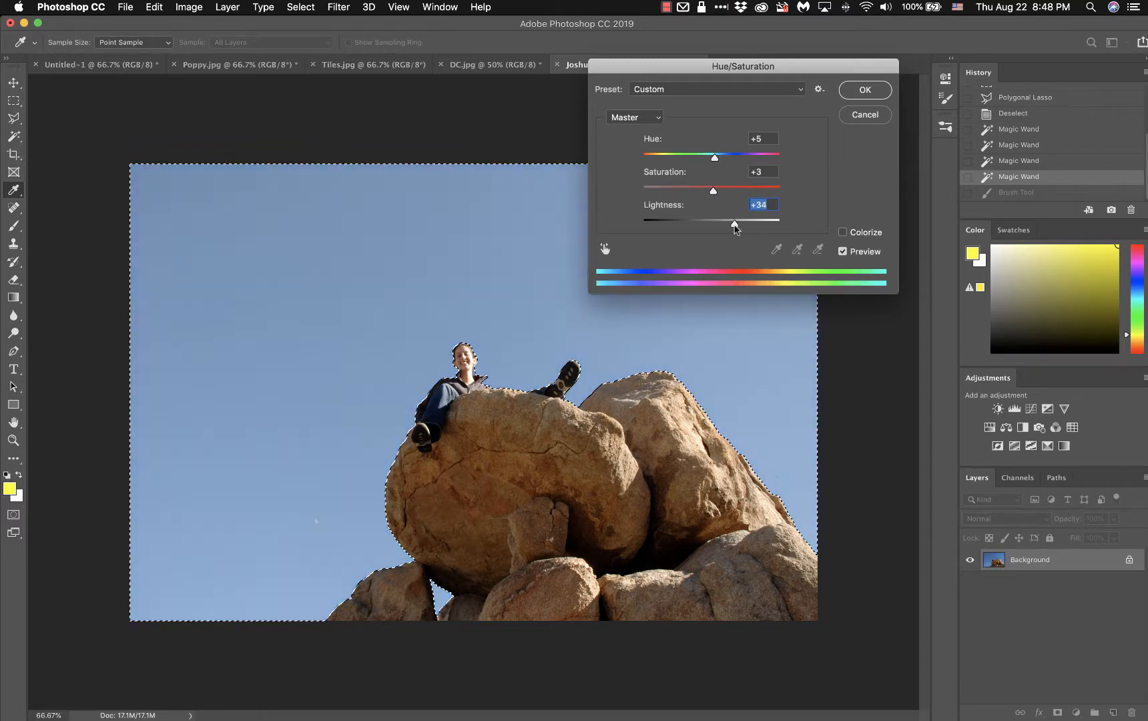
{"action": "mouse_move", "coordinate": [735, 227]}
{"action": "left_mouse_down"}
{"action": "mouse_move", "coordinate": [777, 228]}
{"action": "mouse_move", "coordinate": [685, 227]}
{"action": "mouse_move", "coordinate": [714, 231]}
{"action": "left_mouse_up"}
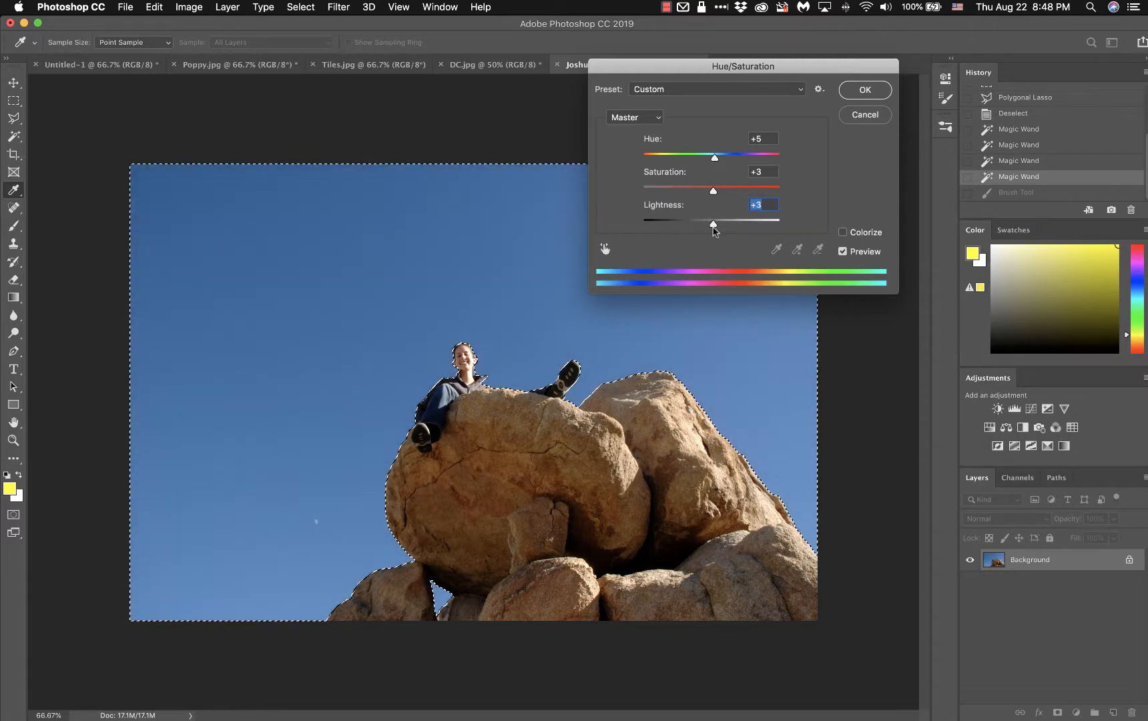
{"action": "left_click", "coordinate": [862, 115]}
{"action": "key", "text": "b"}
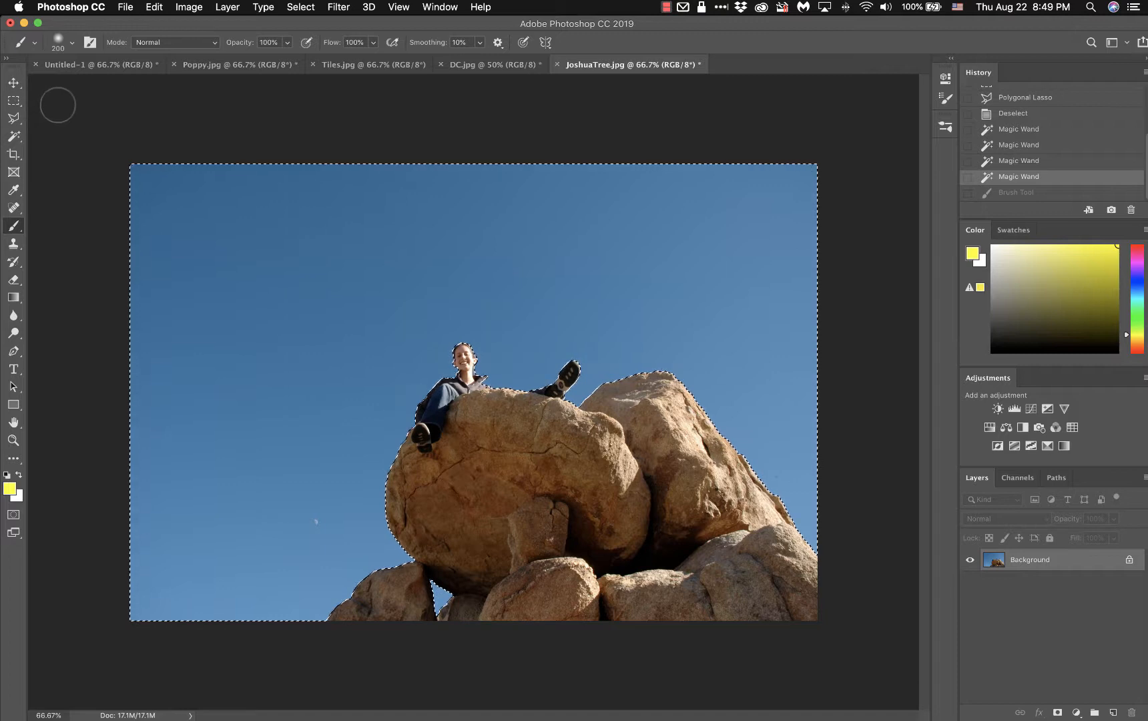
Deselect the sky and select it again by brushing over it with the Quick Selection tool.
{"action": "left_click", "coordinate": [14, 138]}
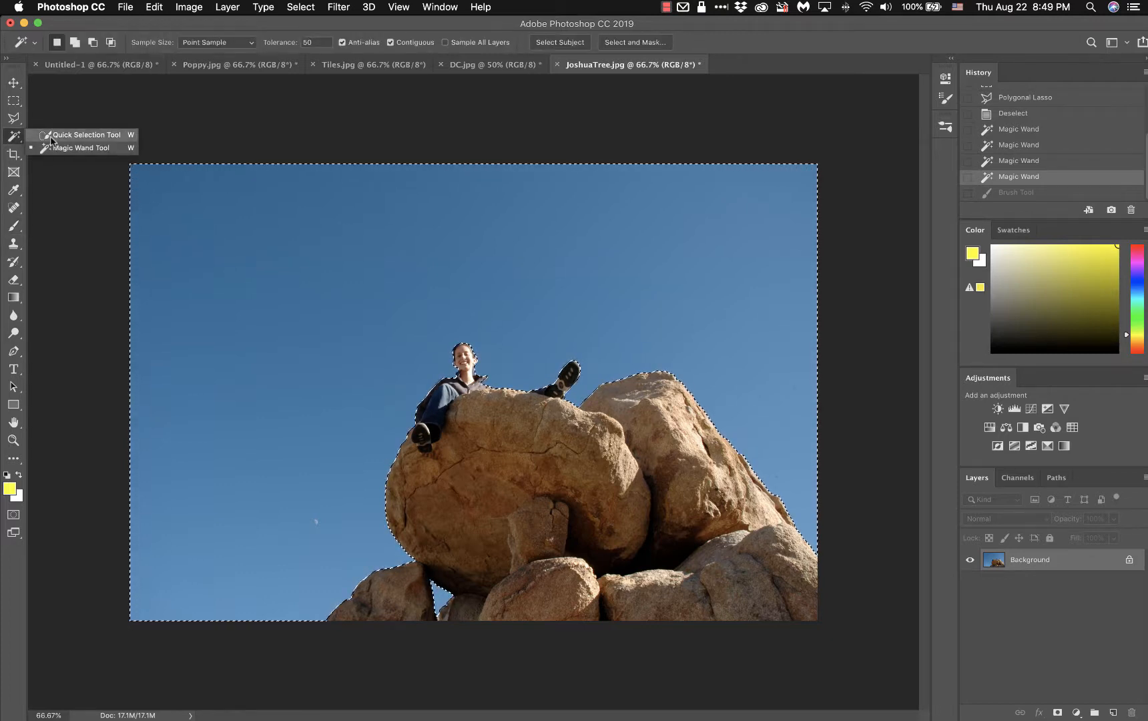
{"action": "left_click", "coordinate": [73, 135]}
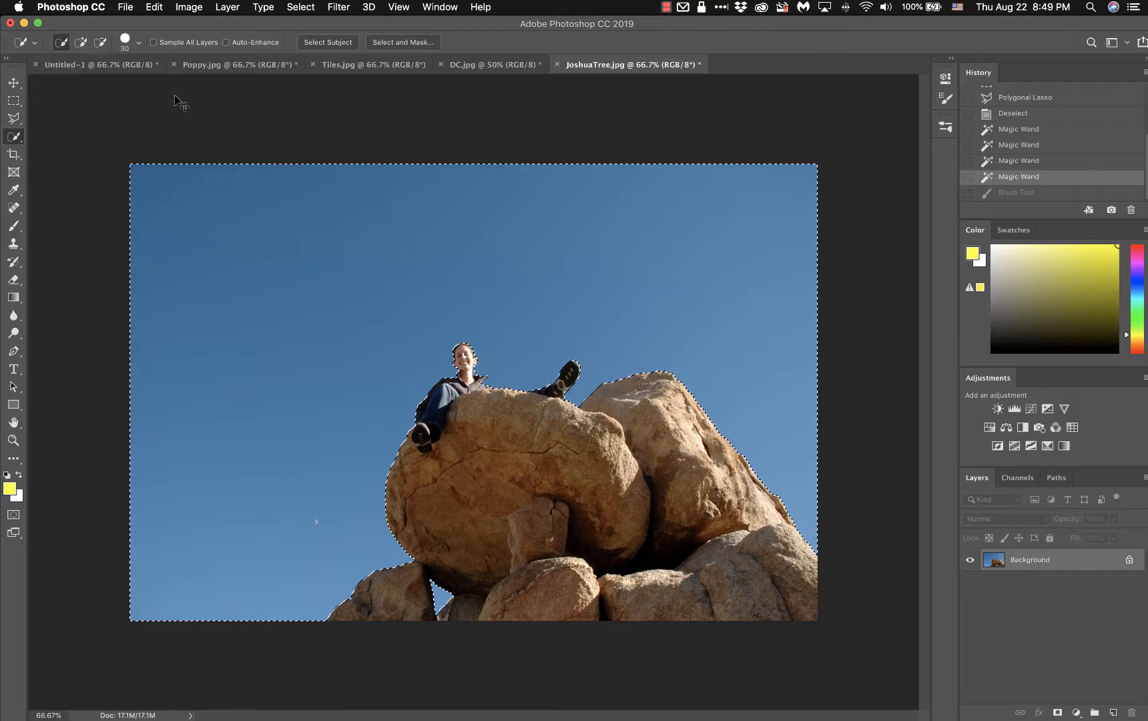
{"action": "key", "text": "super+d"}
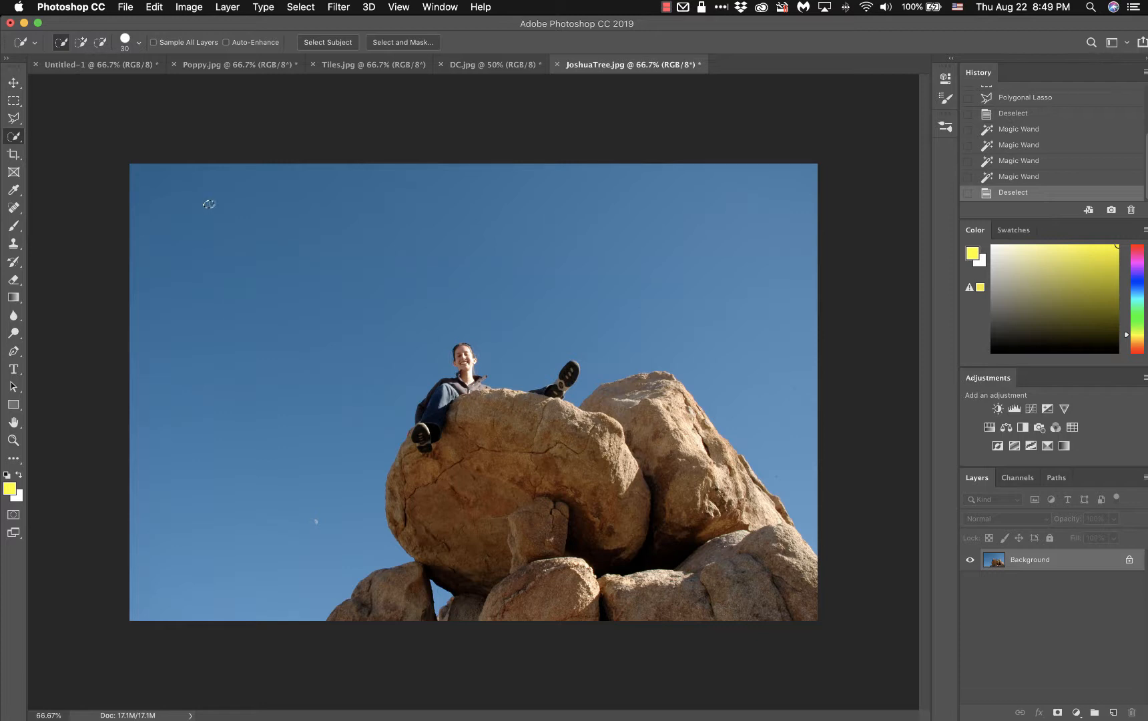
{"action": "mouse_move", "coordinate": [209, 204]}
{"action": "left_mouse_down"}
{"action": "mouse_move", "coordinate": [277, 203]}
{"action": "mouse_move", "coordinate": [280, 218]}
{"action": "mouse_move", "coordinate": [214, 234]}
{"action": "left_mouse_up"}
{"action": "mouse_move", "coordinate": [285, 240]}
{"action": "left_mouse_down"}
{"action": "mouse_move", "coordinate": [281, 348]}
{"action": "mouse_move", "coordinate": [289, 371]}
{"action": "mouse_move", "coordinate": [319, 366]}
{"action": "left_mouse_up"}
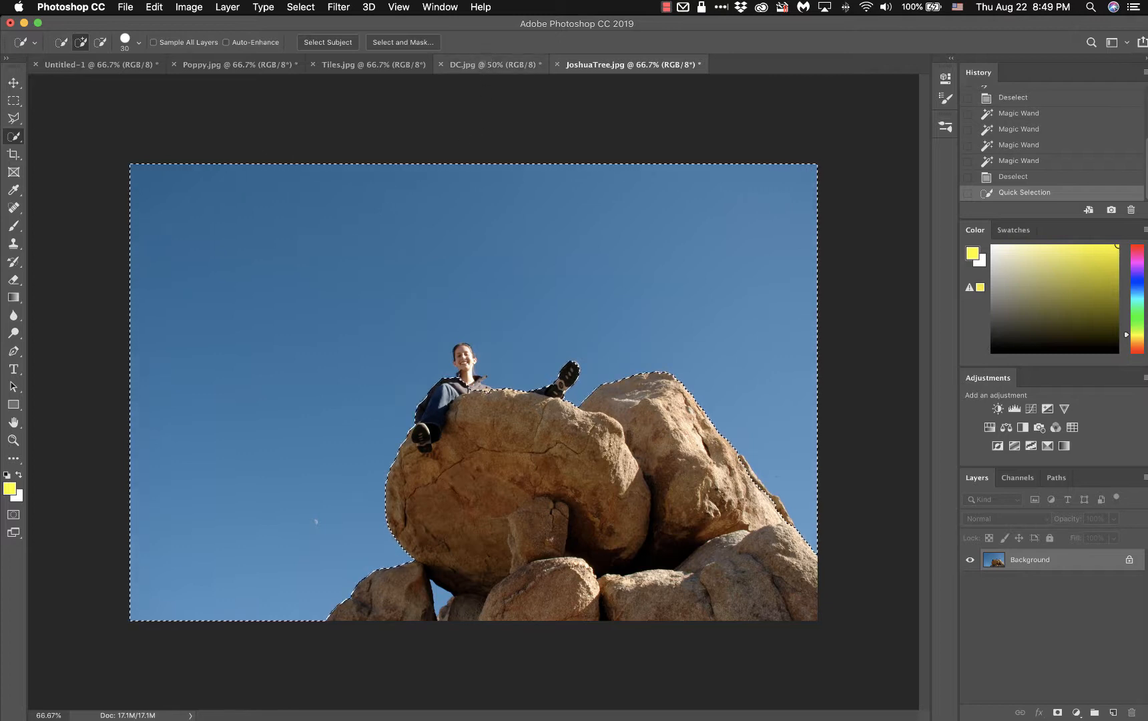
In DC.jpg, drop the building selection and select the sky on both sides of the dome with the Quick Selection tool.
{"action": "left_click", "coordinate": [484, 64]}
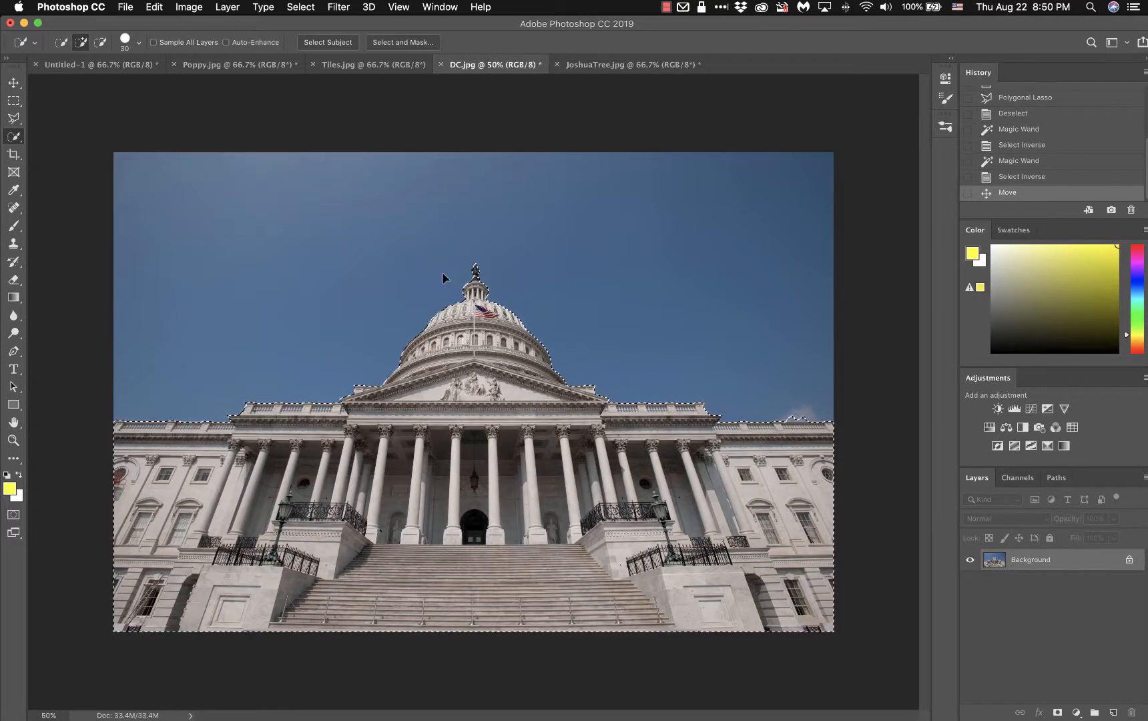
{"action": "key", "text": "super+d"}
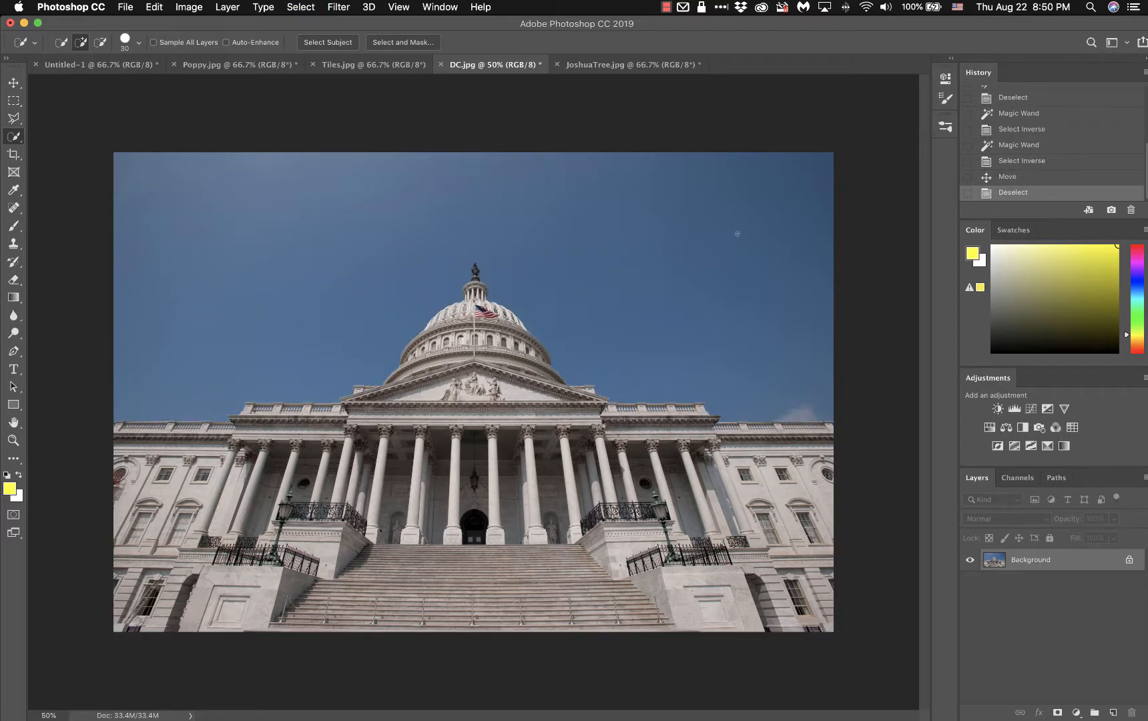
{"action": "mouse_move", "coordinate": [801, 177]}
{"action": "left_mouse_down"}
{"action": "mouse_move", "coordinate": [797, 197]}
{"action": "mouse_move", "coordinate": [767, 219]}
{"action": "mouse_move", "coordinate": [754, 294]}
{"action": "mouse_move", "coordinate": [740, 303]}
{"action": "mouse_move", "coordinate": [534, 307]}
{"action": "mouse_move", "coordinate": [681, 319]}
{"action": "left_mouse_up"}
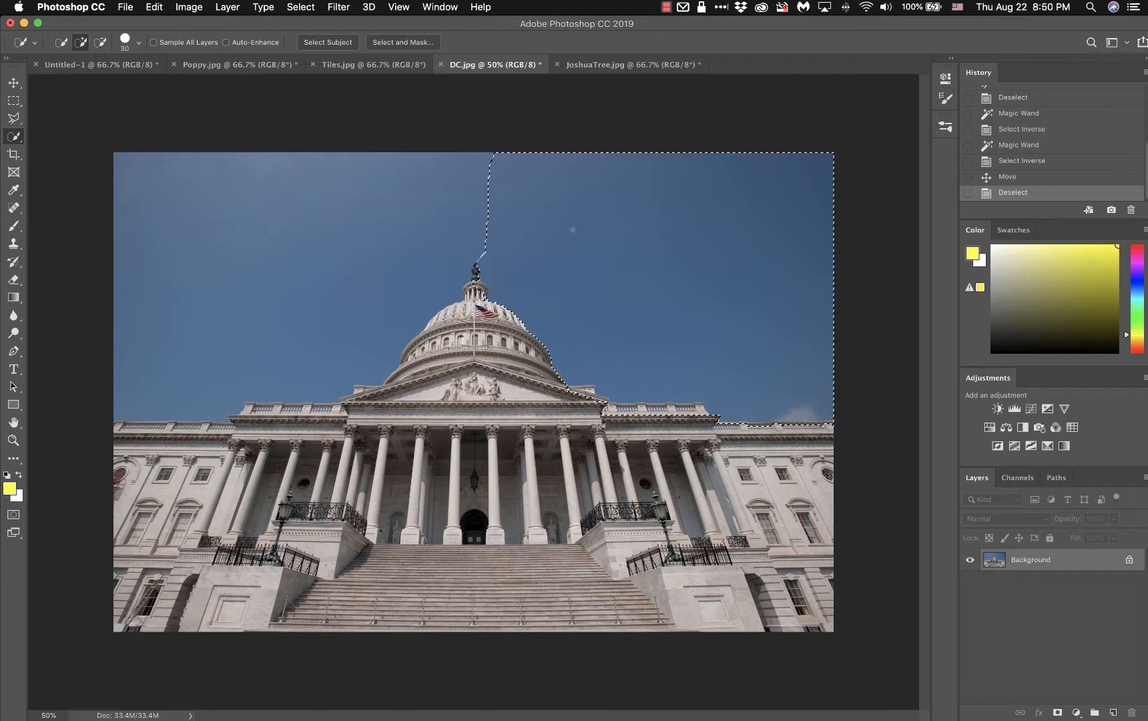
{"action": "mouse_move", "coordinate": [516, 216]}
{"action": "left_mouse_down"}
{"action": "mouse_move", "coordinate": [481, 220]}
{"action": "mouse_move", "coordinate": [444, 187]}
{"action": "mouse_move", "coordinate": [372, 257]}
{"action": "left_mouse_up"}
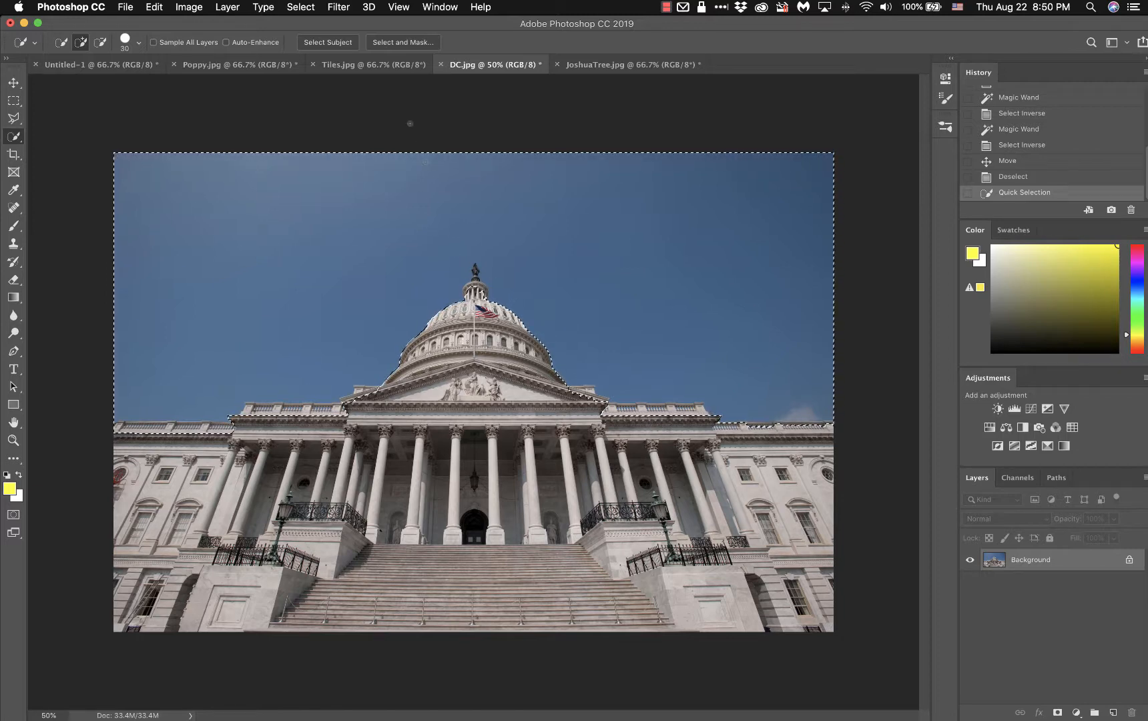
In Tiles.jpg, quick-select the tall white tile in the upper middle and add the large blue tile beside it.
{"action": "left_click", "coordinate": [366, 66]}
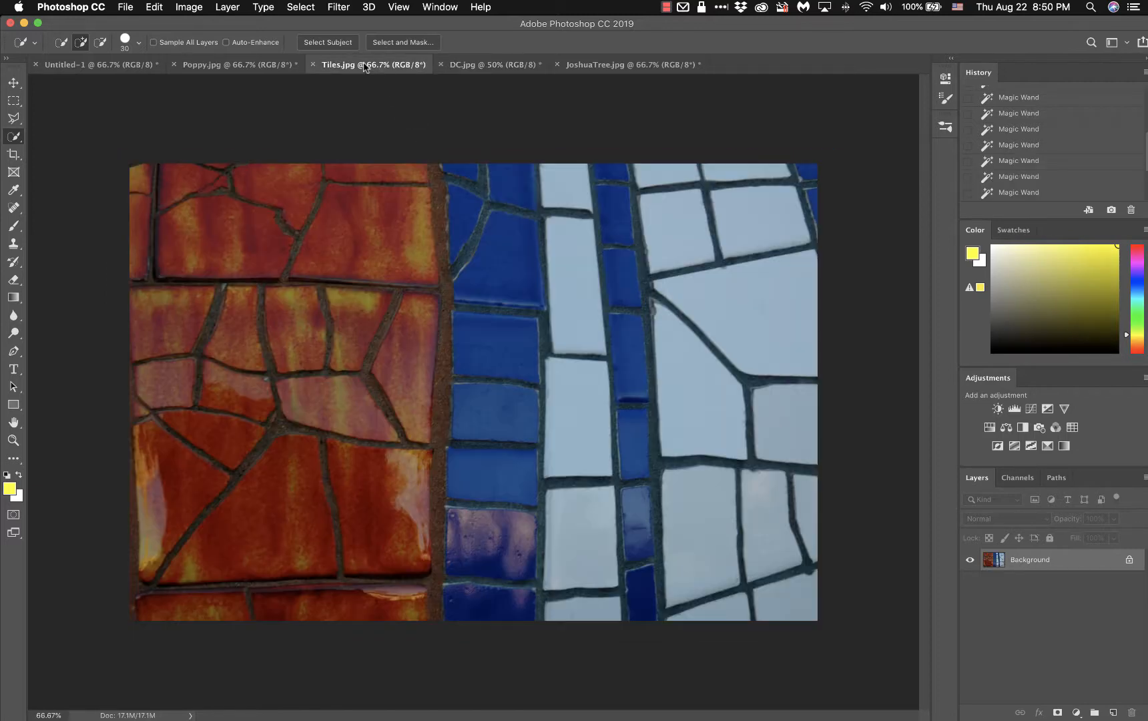
{"action": "left_click", "coordinate": [571, 234]}
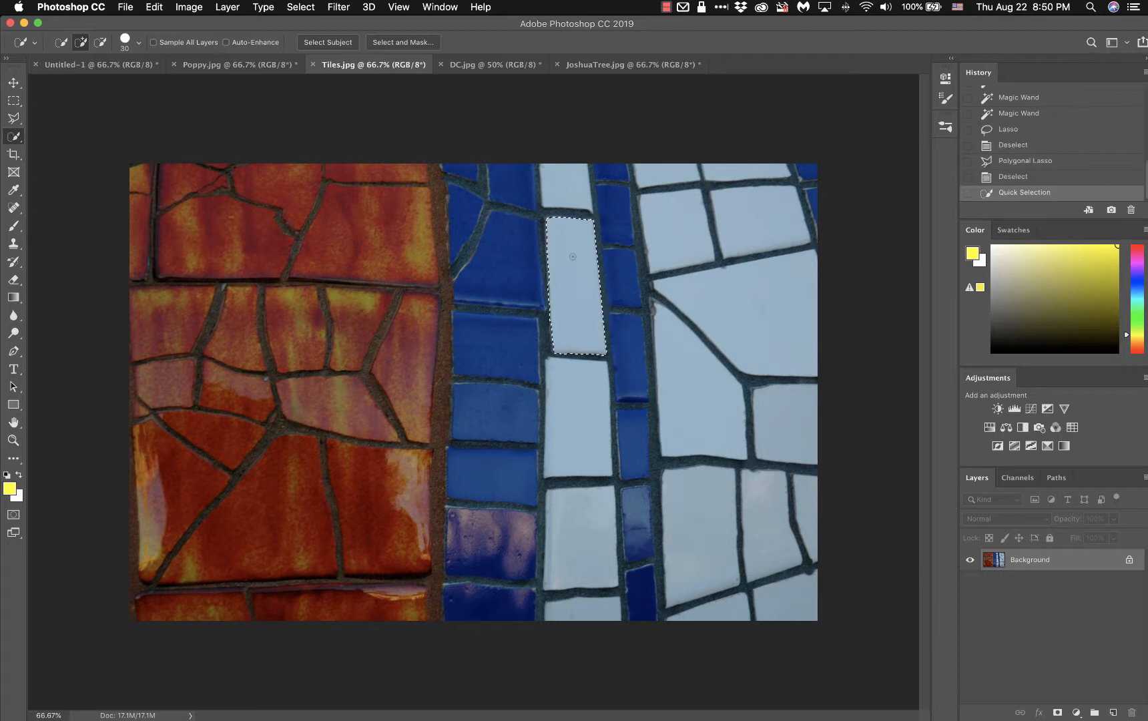
{"action": "mouse_move", "coordinate": [509, 288]}
{"action": "left_mouse_down"}
{"action": "mouse_move", "coordinate": [483, 237]}
{"action": "mouse_move", "coordinate": [477, 247]}
{"action": "left_mouse_up"}
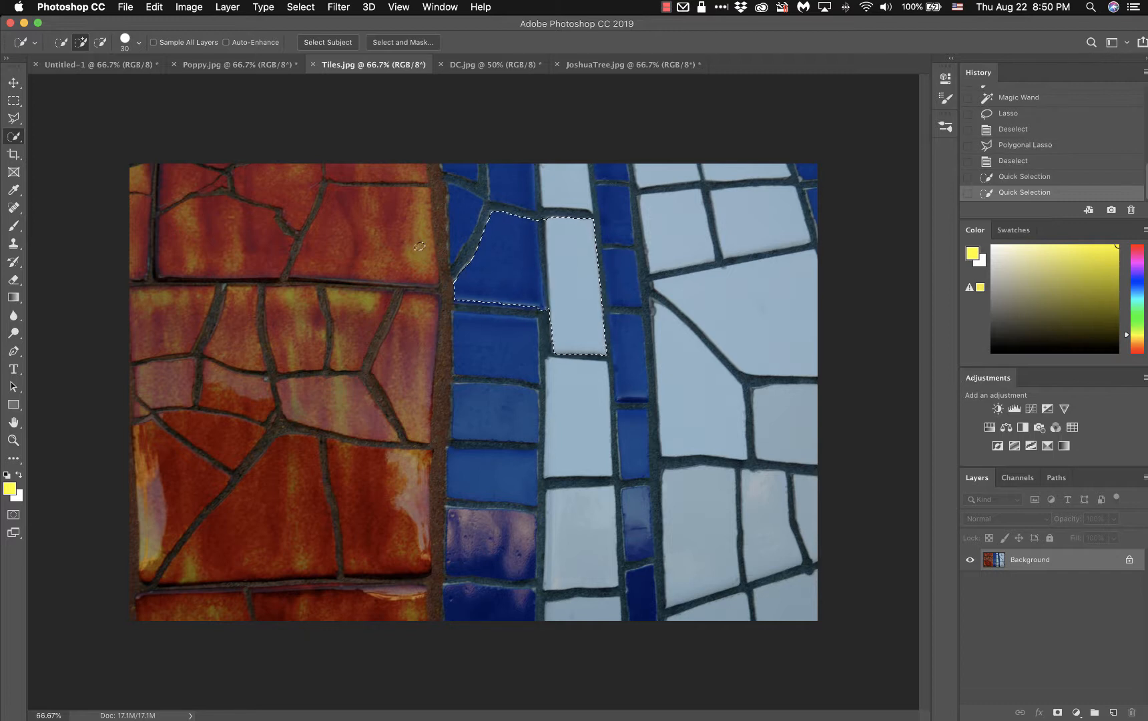
Extend the quick selection over the upper and middle orange tiles and the large triangular red tile near the bottom.
{"action": "left_click_drag", "start_coordinate": [405, 248], "coordinate": [417, 221]}
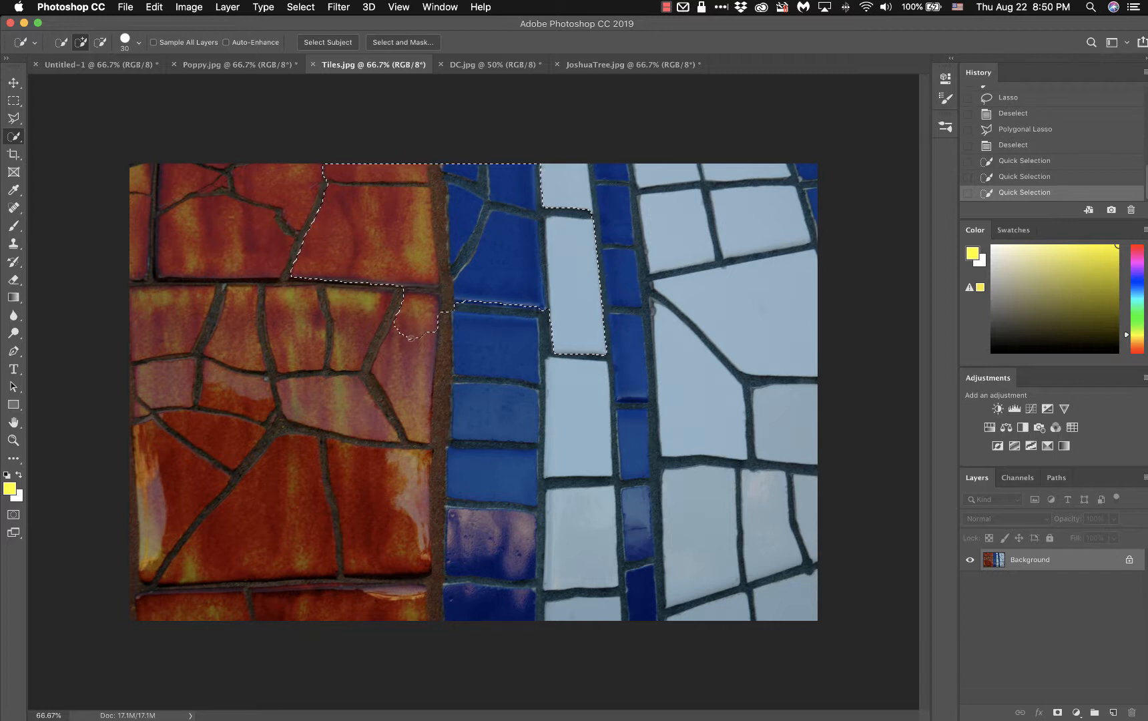
{"action": "mouse_move", "coordinate": [411, 315]}
{"action": "left_mouse_down"}
{"action": "mouse_move", "coordinate": [355, 358]}
{"action": "mouse_move", "coordinate": [351, 338]}
{"action": "mouse_move", "coordinate": [299, 333]}
{"action": "left_mouse_up"}
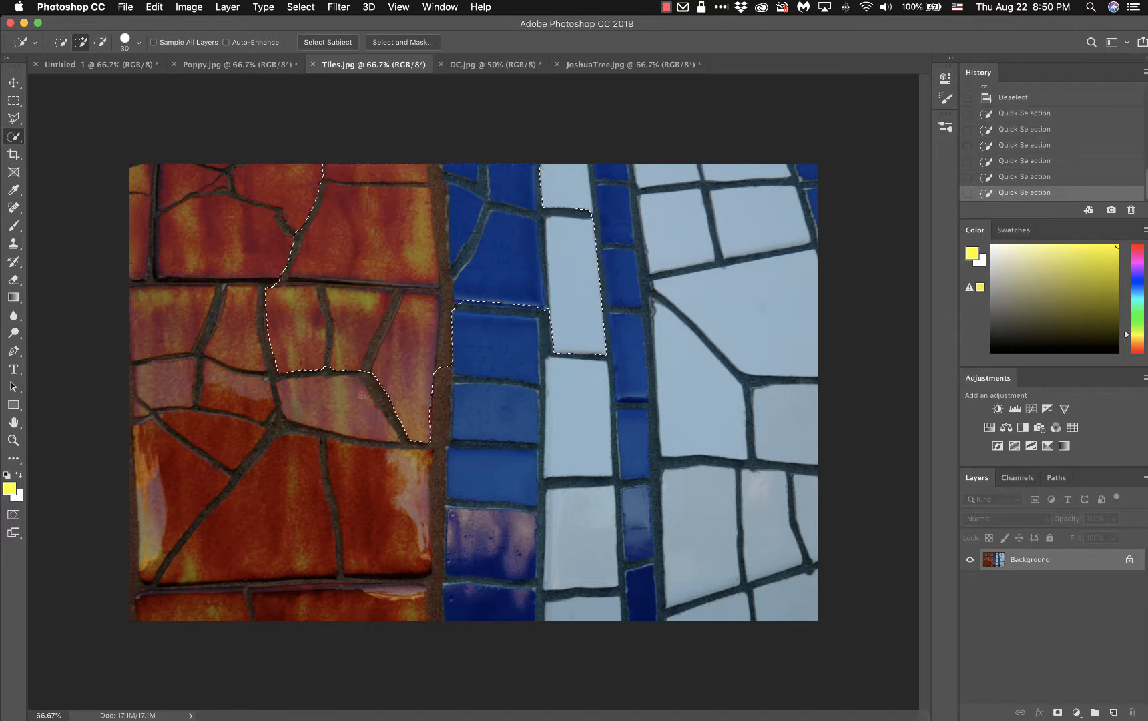
{"action": "mouse_move", "coordinate": [292, 461]}
{"action": "left_mouse_down"}
{"action": "mouse_move", "coordinate": [206, 521]}
{"action": "mouse_move", "coordinate": [307, 548]}
{"action": "mouse_move", "coordinate": [356, 491]}
{"action": "left_mouse_up"}
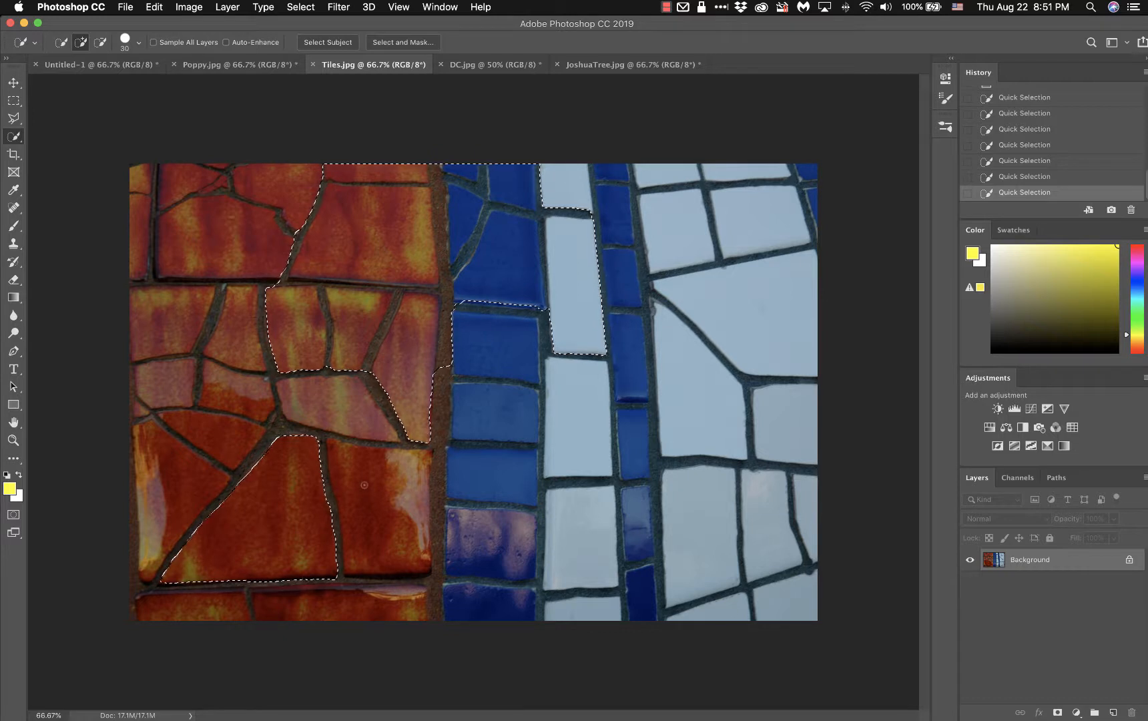
Clear the selection, then quick-select the red tile at the lower right of the orange section and add the large tile beside it.
{"action": "key", "text": "super+d"}
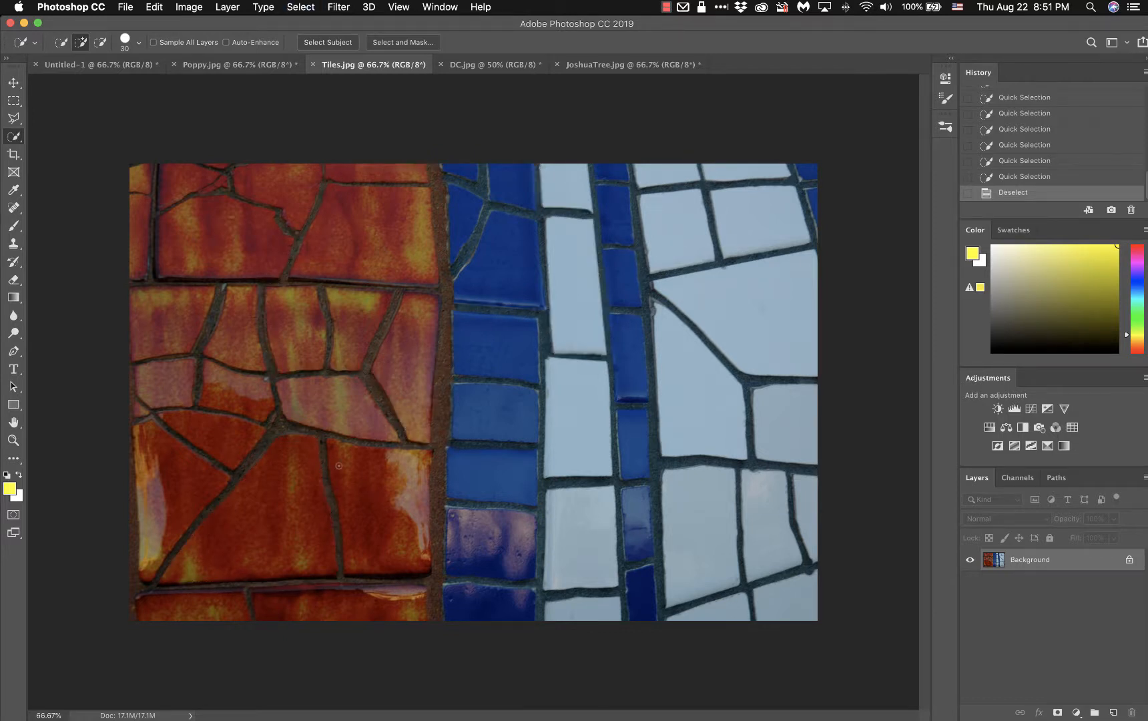
{"action": "left_click_drag", "start_coordinate": [348, 467], "coordinate": [380, 497]}
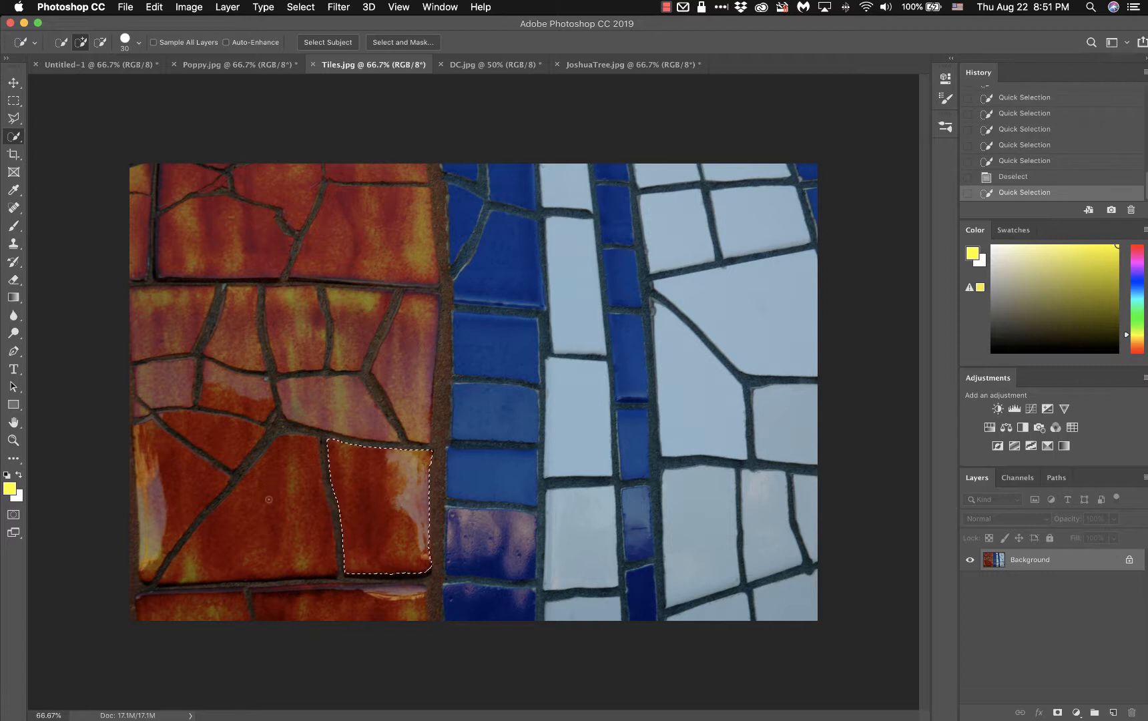
{"action": "mouse_move", "coordinate": [269, 501]}
{"action": "left_mouse_down"}
{"action": "mouse_move", "coordinate": [247, 477]}
{"action": "mouse_move", "coordinate": [184, 554]}
{"action": "mouse_move", "coordinate": [237, 481]}
{"action": "mouse_move", "coordinate": [321, 459]}
{"action": "left_mouse_up"}
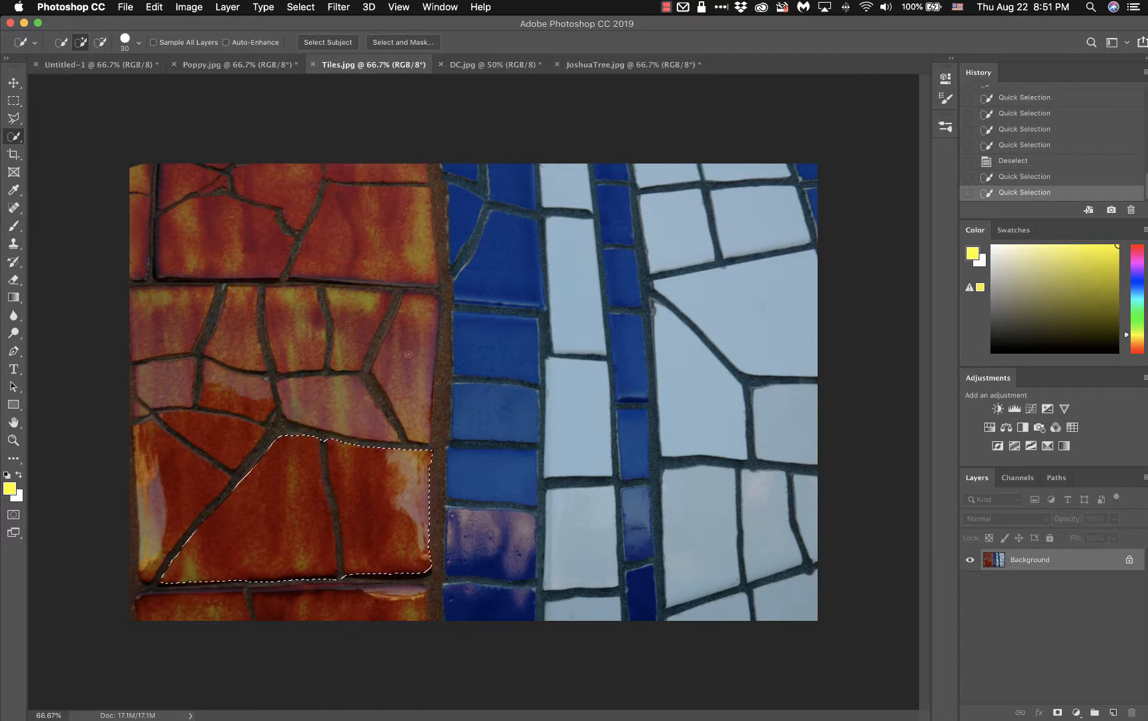
In Poppy.jpg, select the entire orange flower, petals and yellow center, by brushing over it with the Quick Selection tool.
{"action": "left_click", "coordinate": [237, 65]}
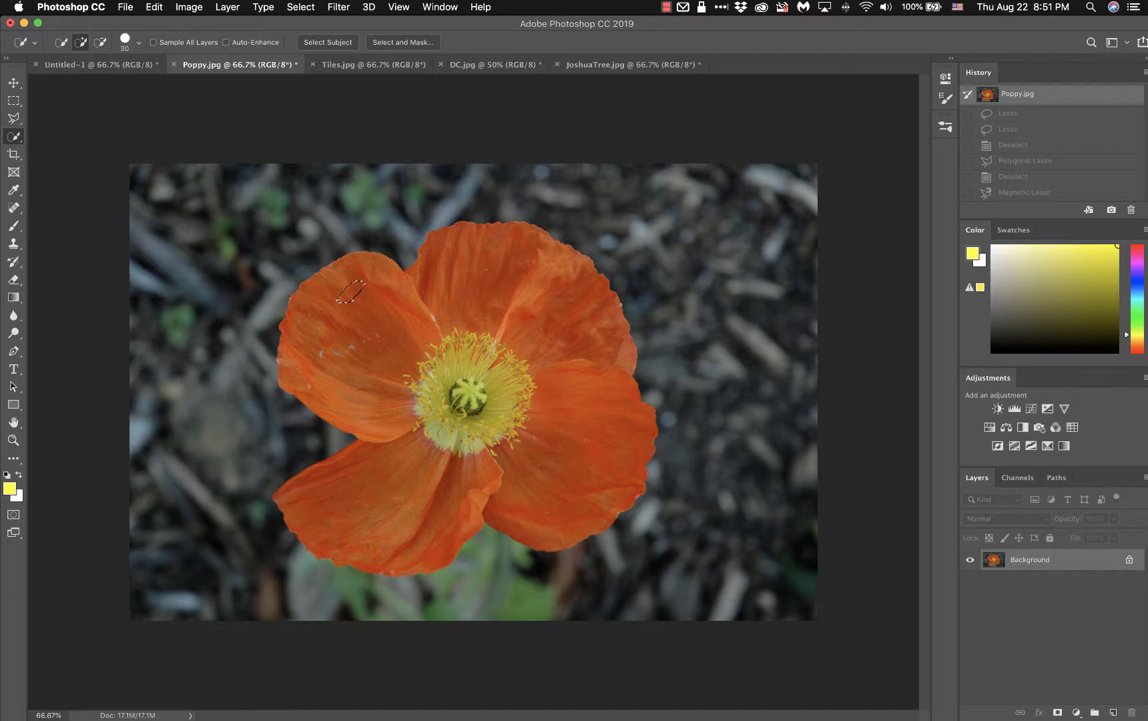
{"action": "left_click_drag", "start_coordinate": [344, 298], "coordinate": [340, 310]}
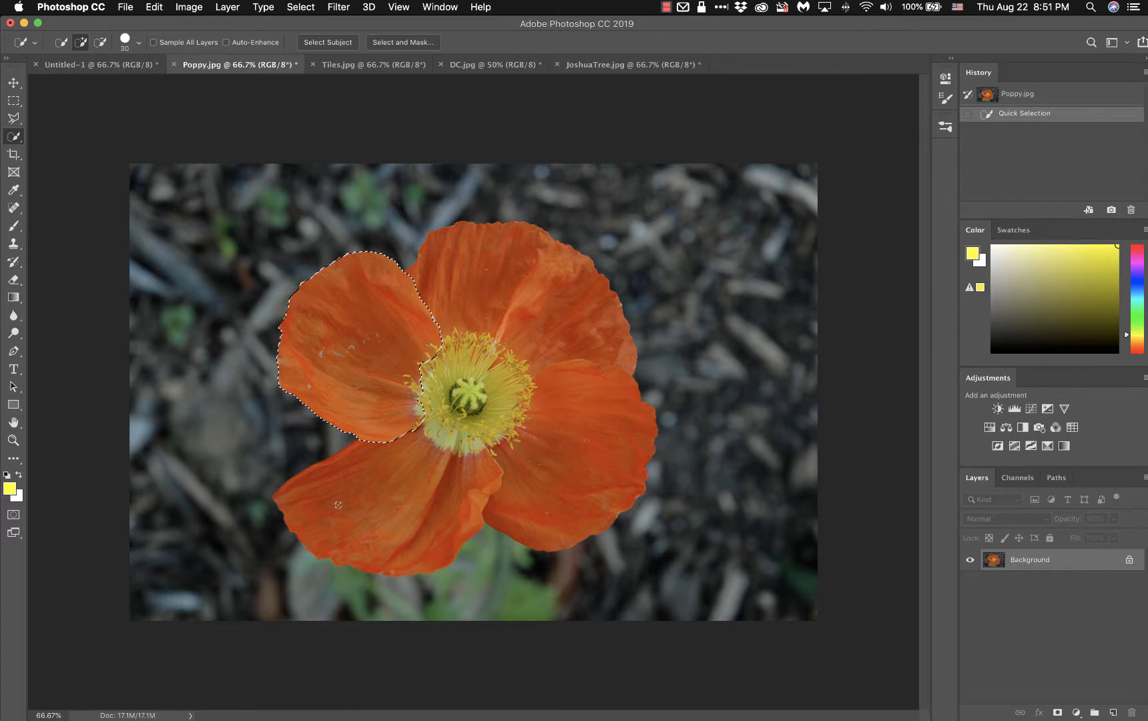
{"action": "mouse_move", "coordinate": [393, 487]}
{"action": "left_mouse_down"}
{"action": "mouse_move", "coordinate": [361, 518]}
{"action": "mouse_move", "coordinate": [549, 513]}
{"action": "left_mouse_up"}
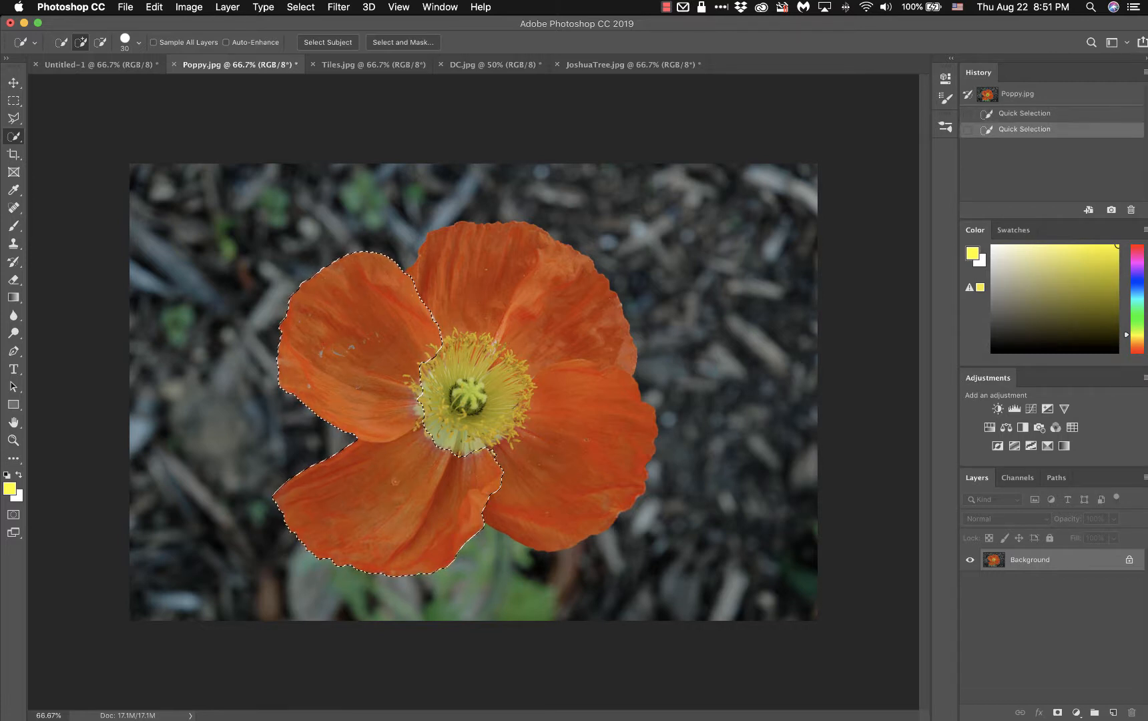
{"action": "left_click", "coordinate": [549, 513]}
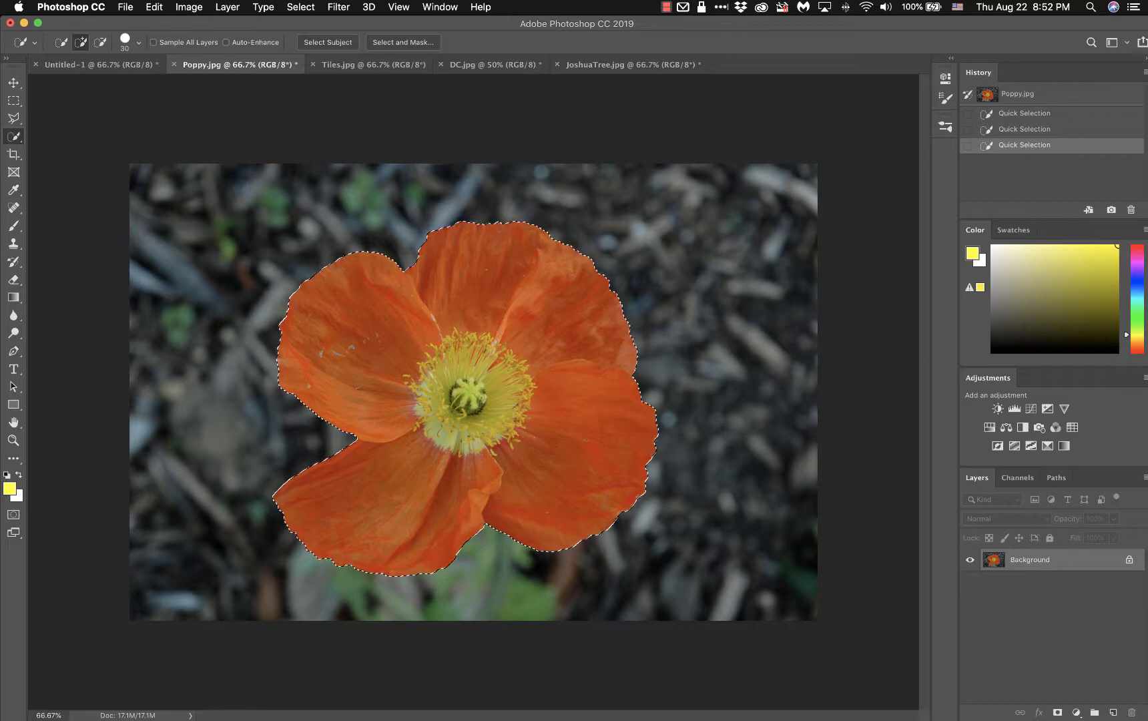
Choose the Magic Wand tool and bring up JoshuaTree.jpg.
{"action": "left_click", "coordinate": [30, 136]}
{"action": "left_click", "coordinate": [76, 148]}
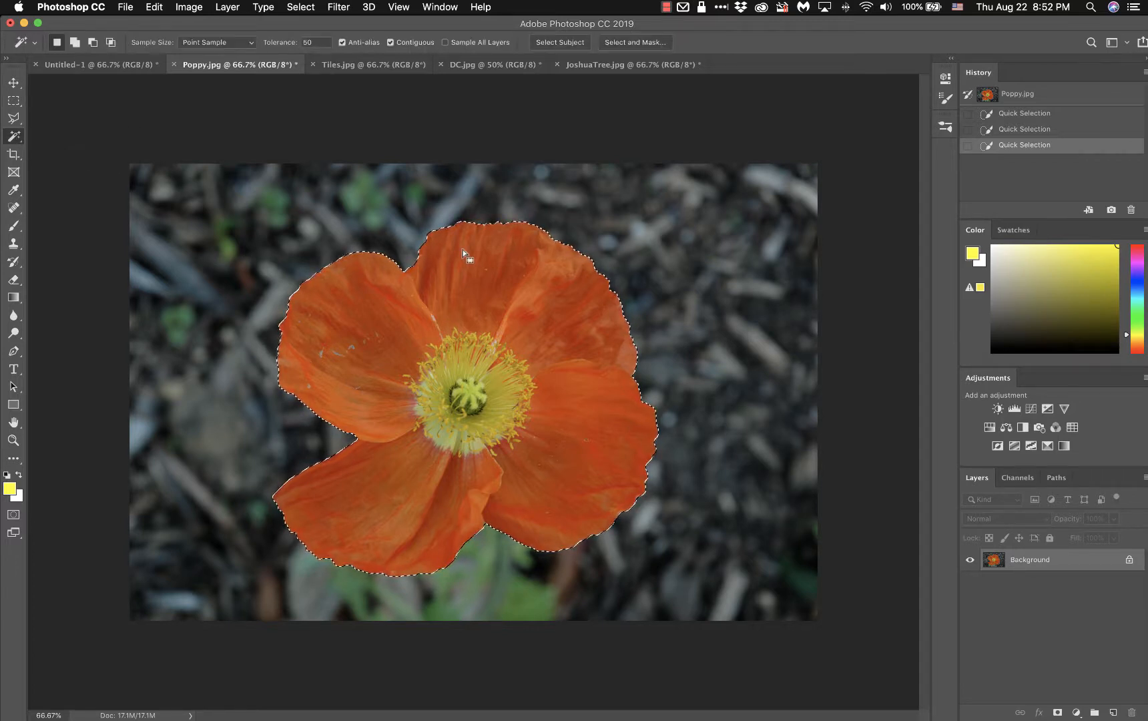
{"action": "left_click", "coordinate": [612, 67]}
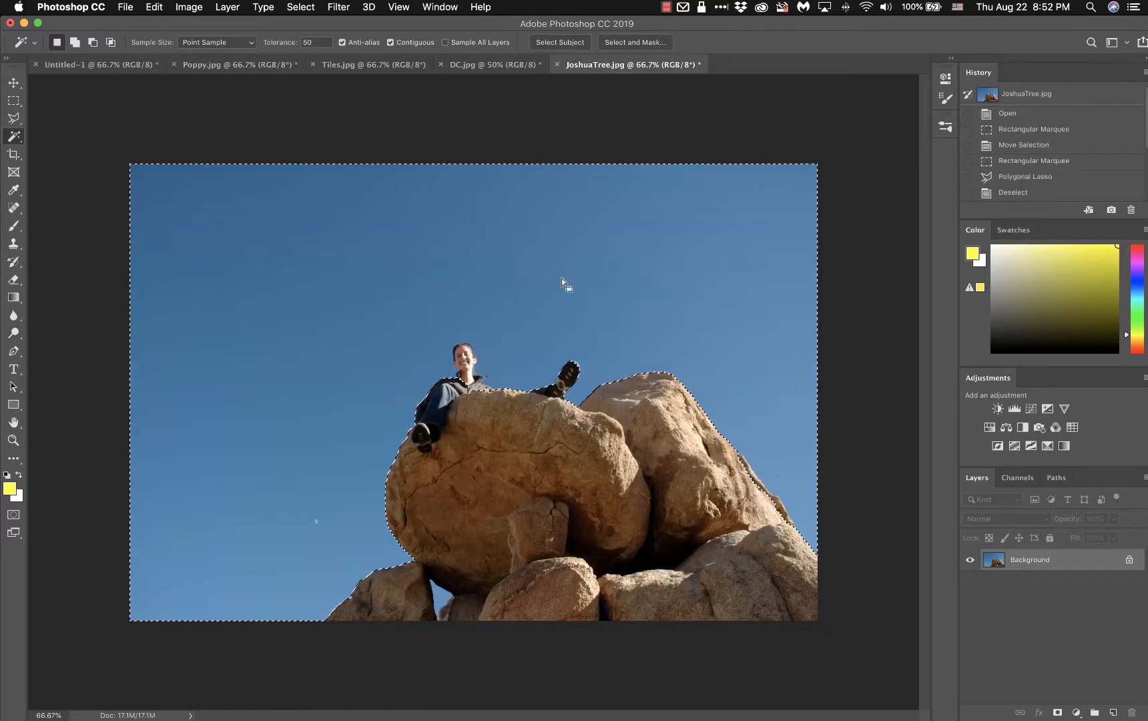